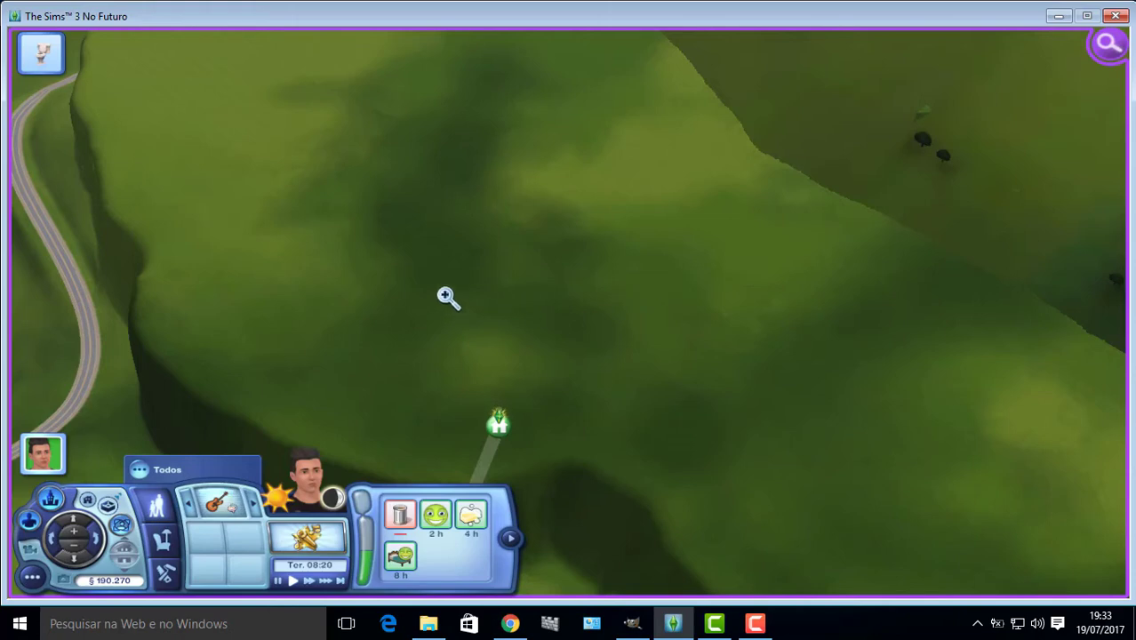
key(e)
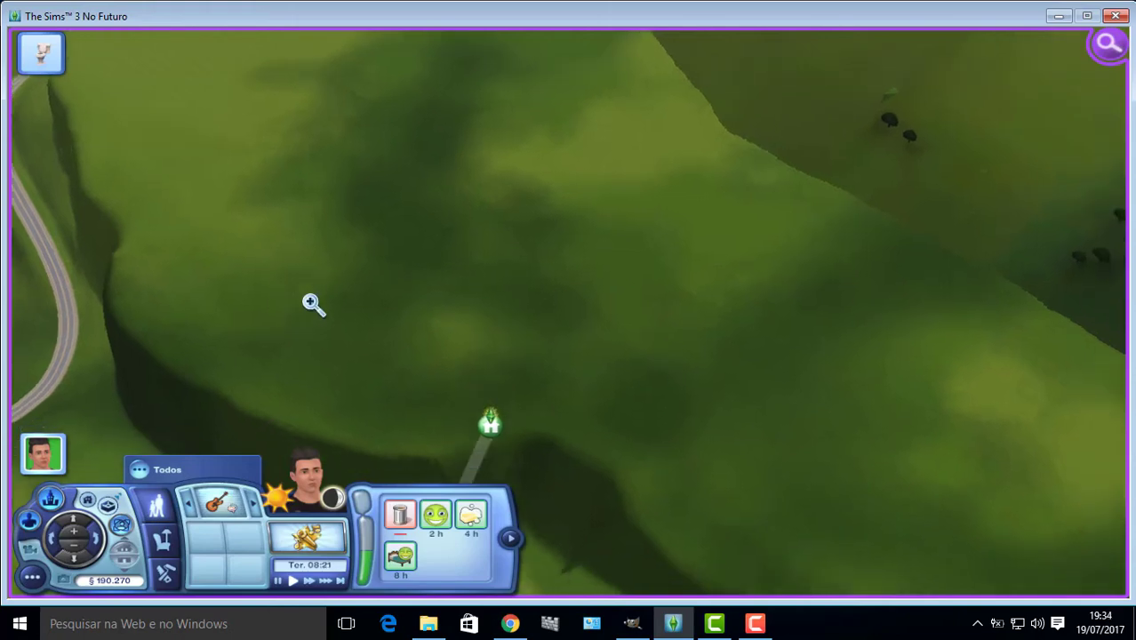
key(e)
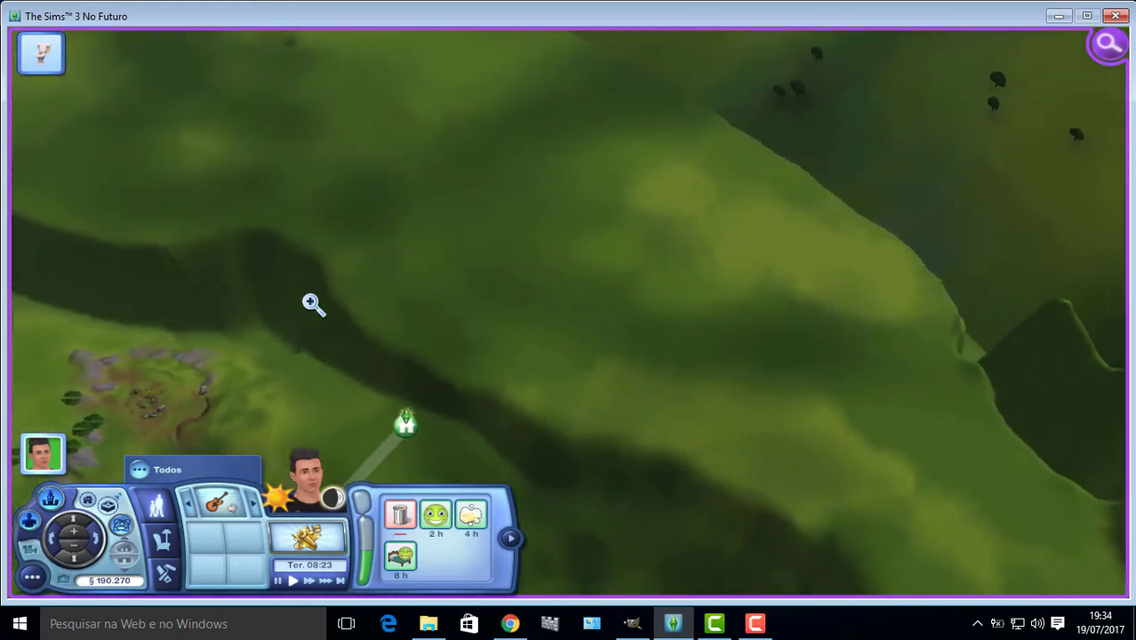
key(e)
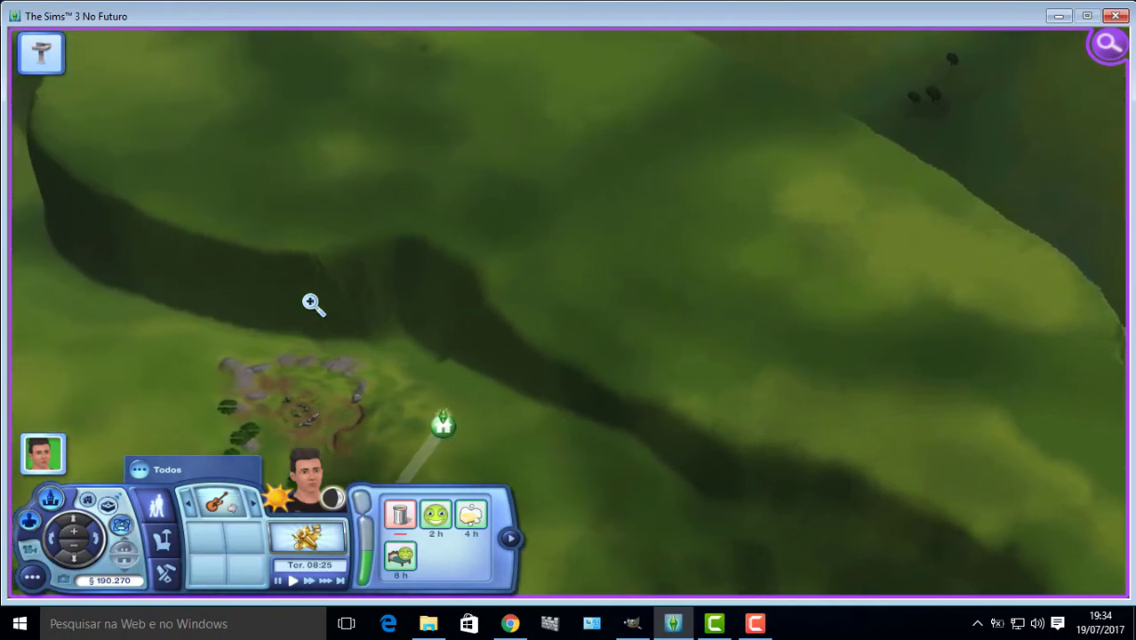
key(e)
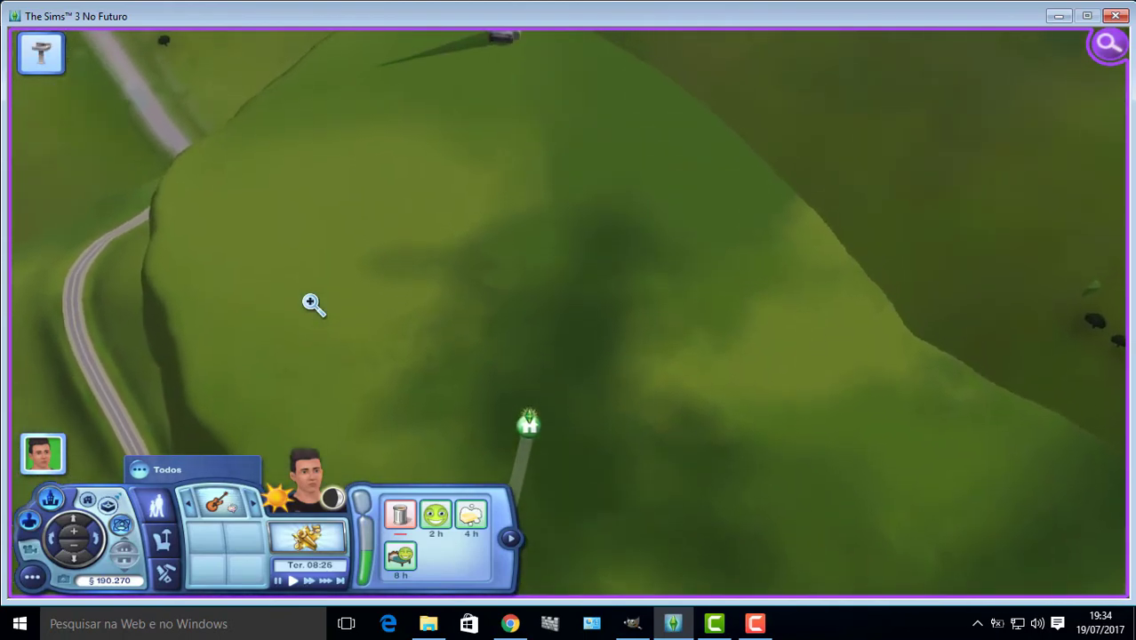
key(e)
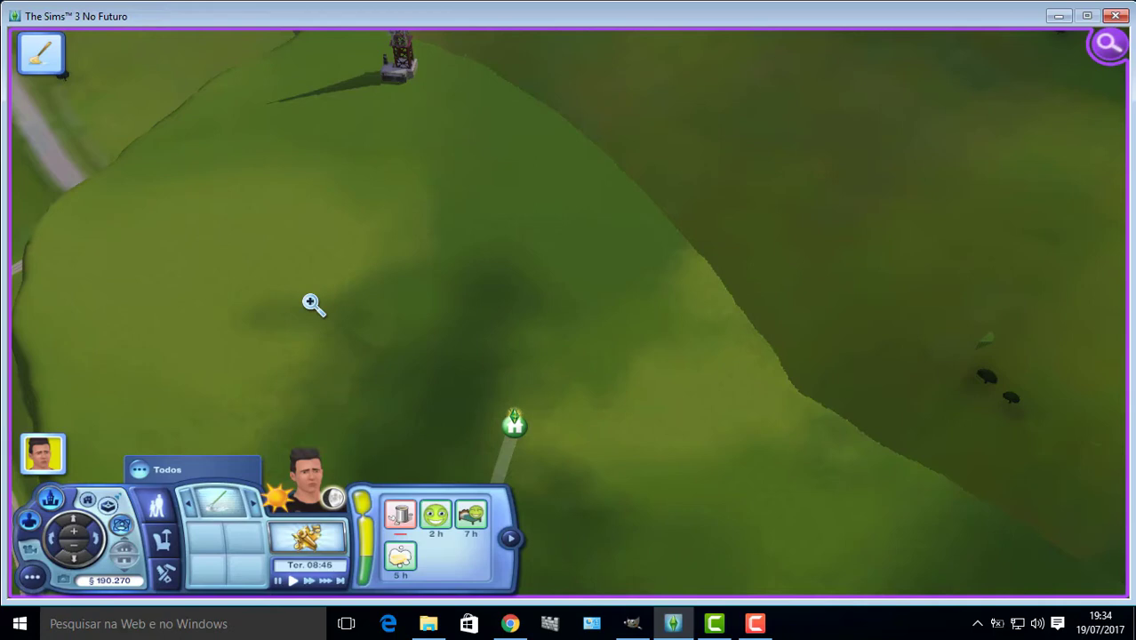
key(e)
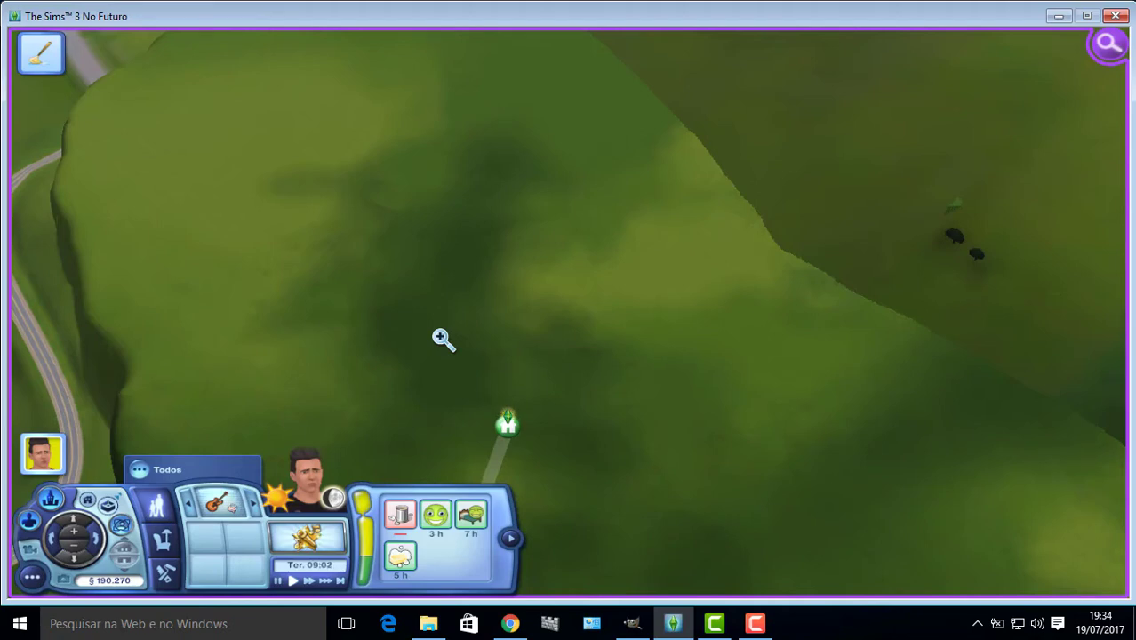
- Minimise the game and group the Caw World, Sims 3 PE and Sunset Valley folders on the desktop, apart from the MUNDO folder
click(1057, 17)
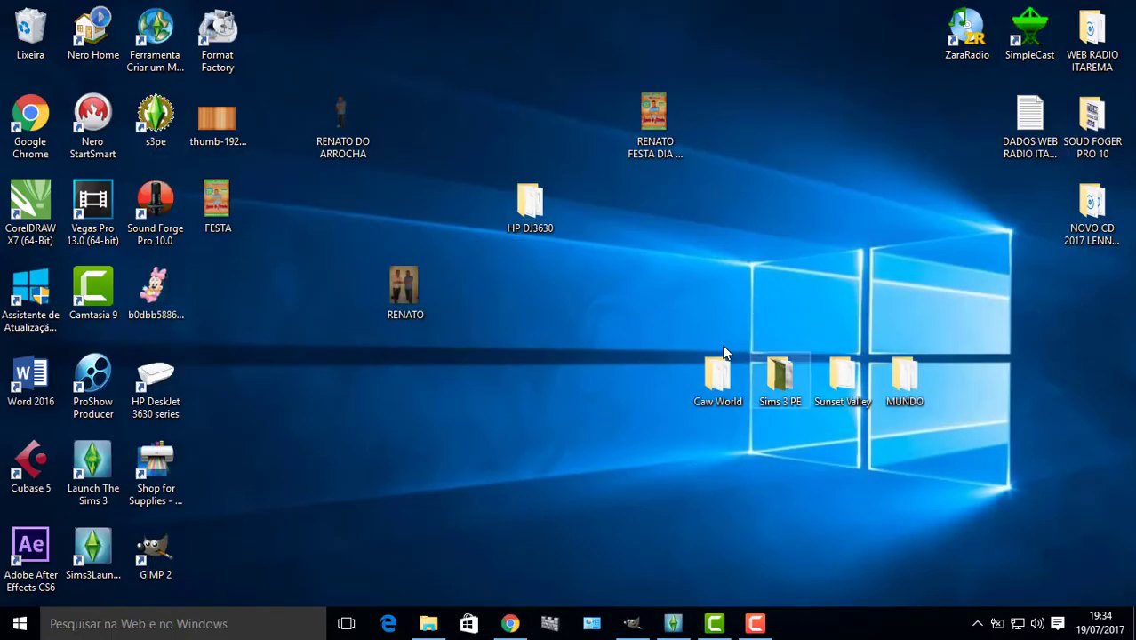
drag(653, 297, 1002, 479)
click(782, 440)
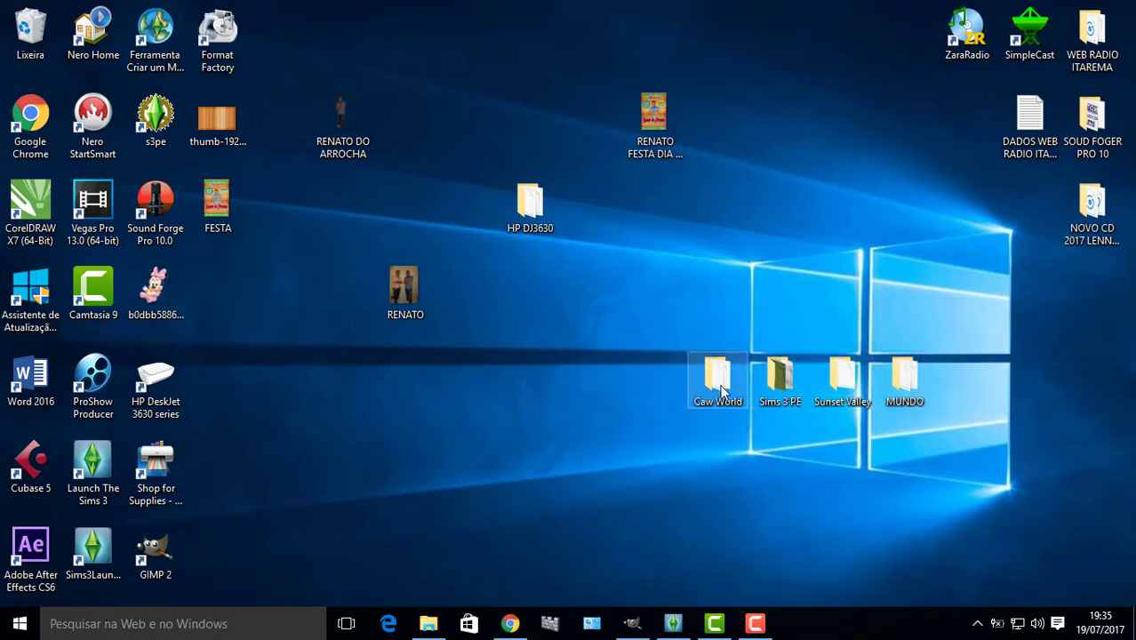
drag(687, 369, 569, 378)
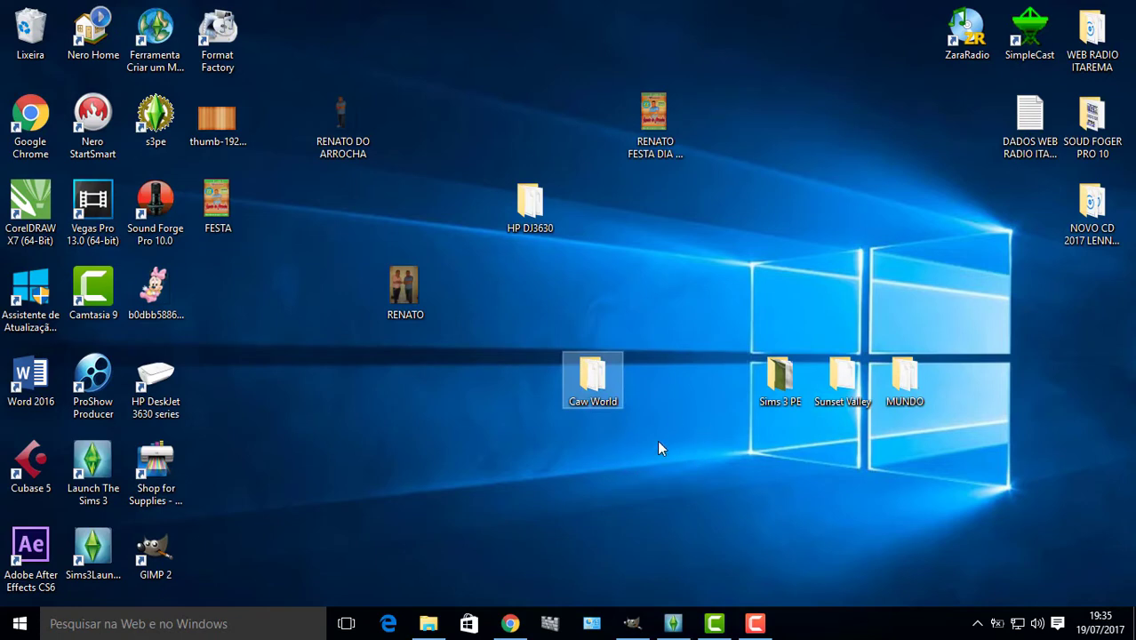
click(693, 430)
drag(766, 391, 664, 391)
drag(815, 374, 720, 376)
drag(543, 326, 787, 449)
drag(725, 366, 813, 374)
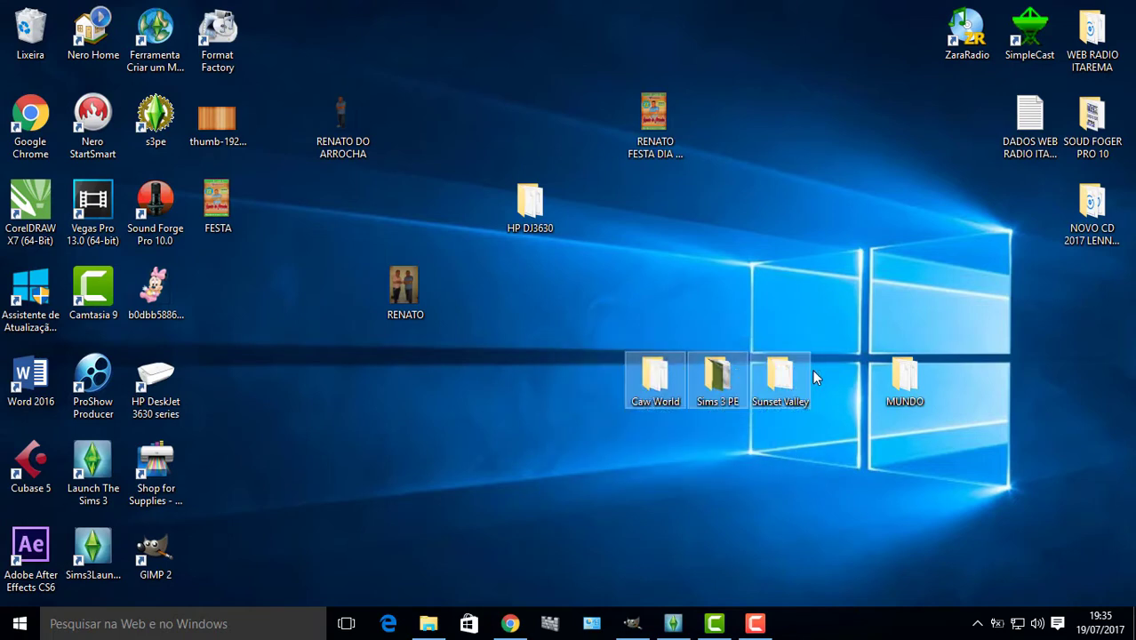
drag(618, 314, 811, 447)
drag(778, 382, 811, 382)
click(753, 484)
mouse_move(760, 405)
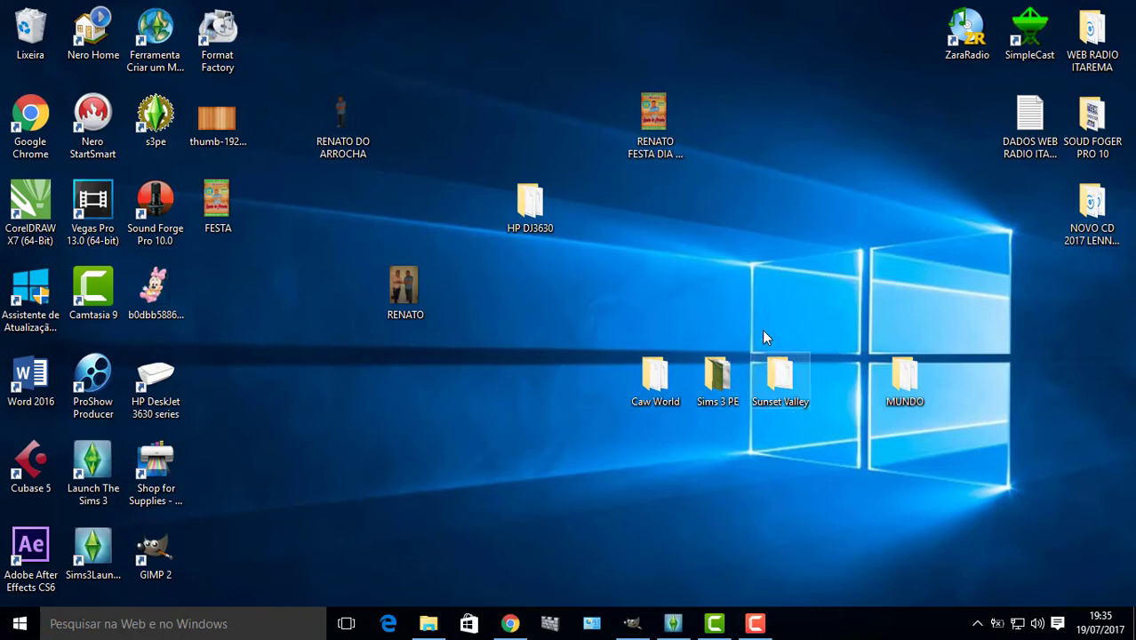
drag(897, 384, 921, 388)
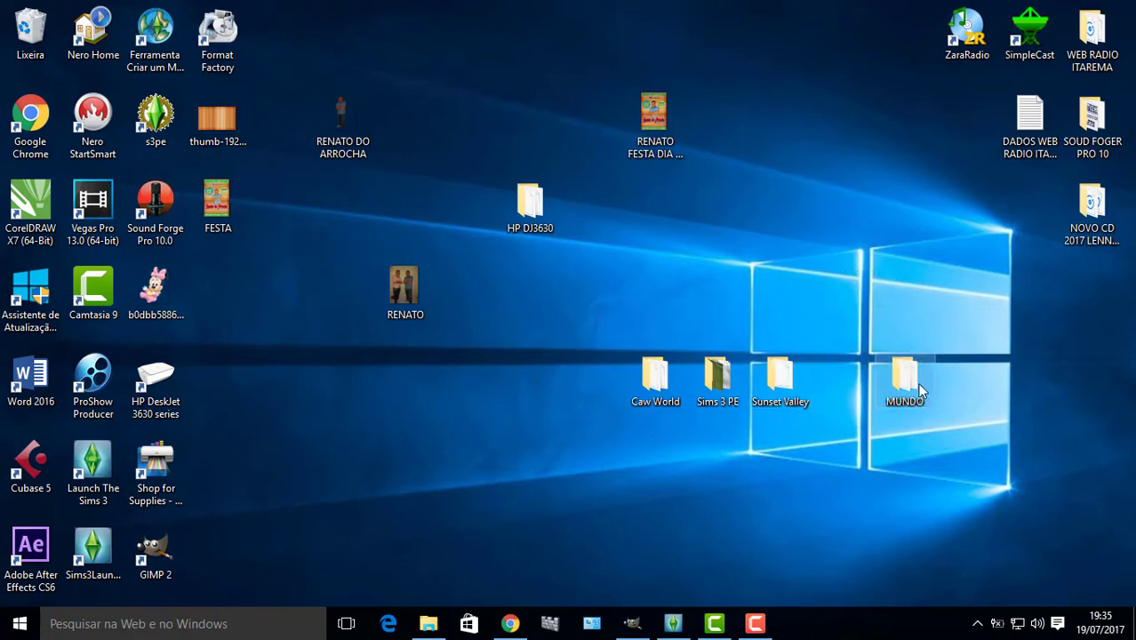
drag(847, 391, 870, 348)
mouse_move(896, 394)
mouse_down()
mouse_move(847, 394)
mouse_move(899, 395)
mouse_up()
drag(581, 305, 834, 480)
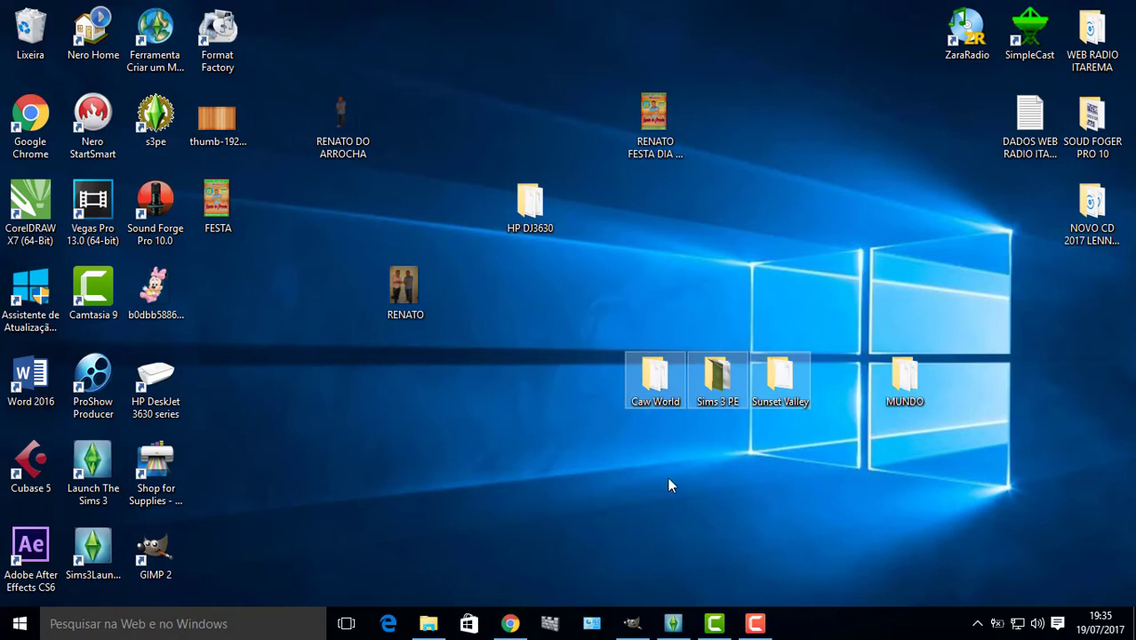
click(818, 459)
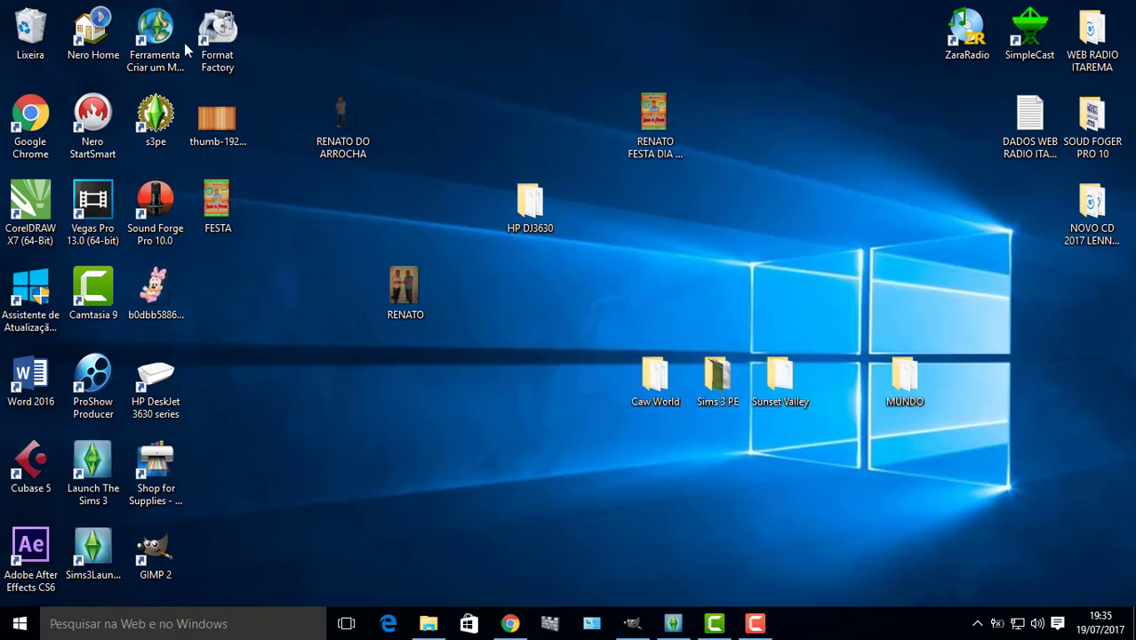
- Launch the Ferramenta Criar um Mundo The Sims 3 from the desktop and maximise its window
click(155, 25)
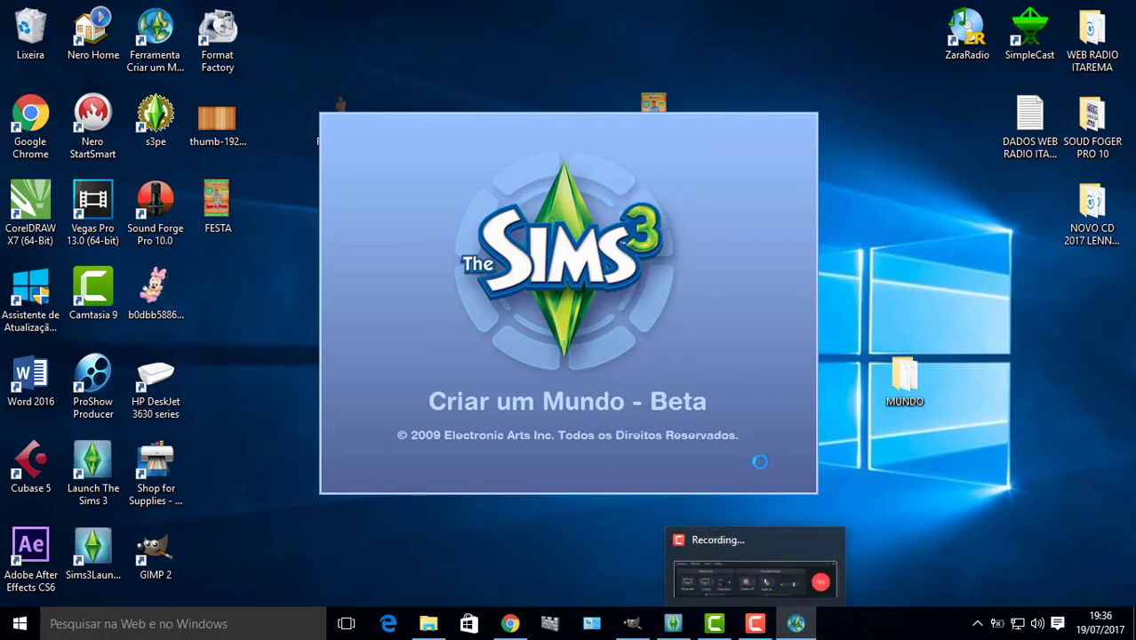
click(754, 622)
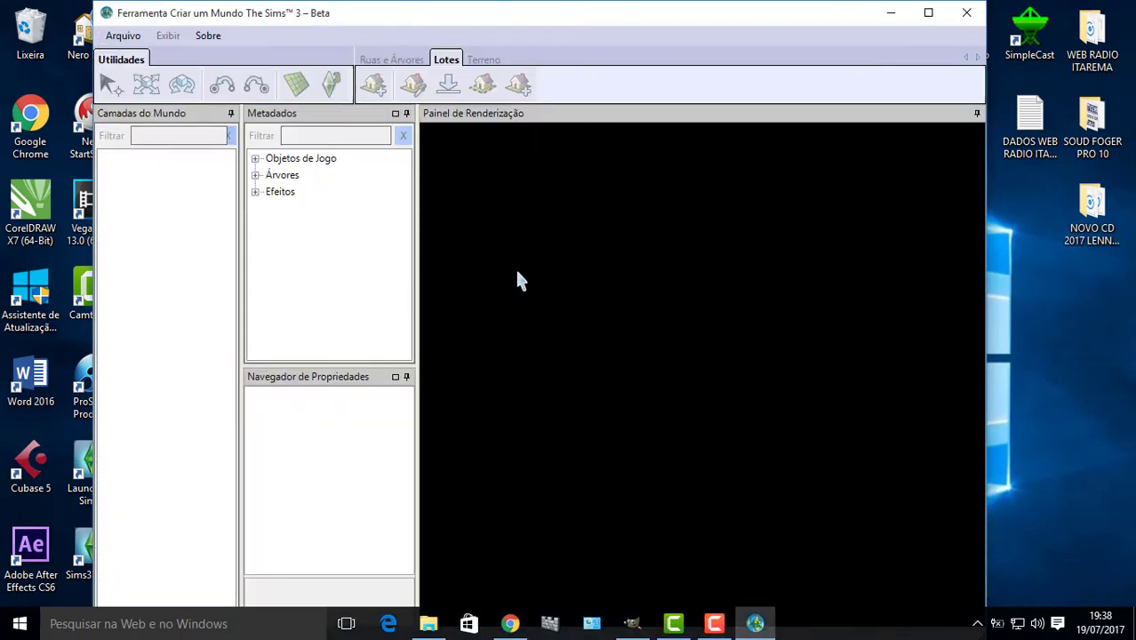
click(930, 15)
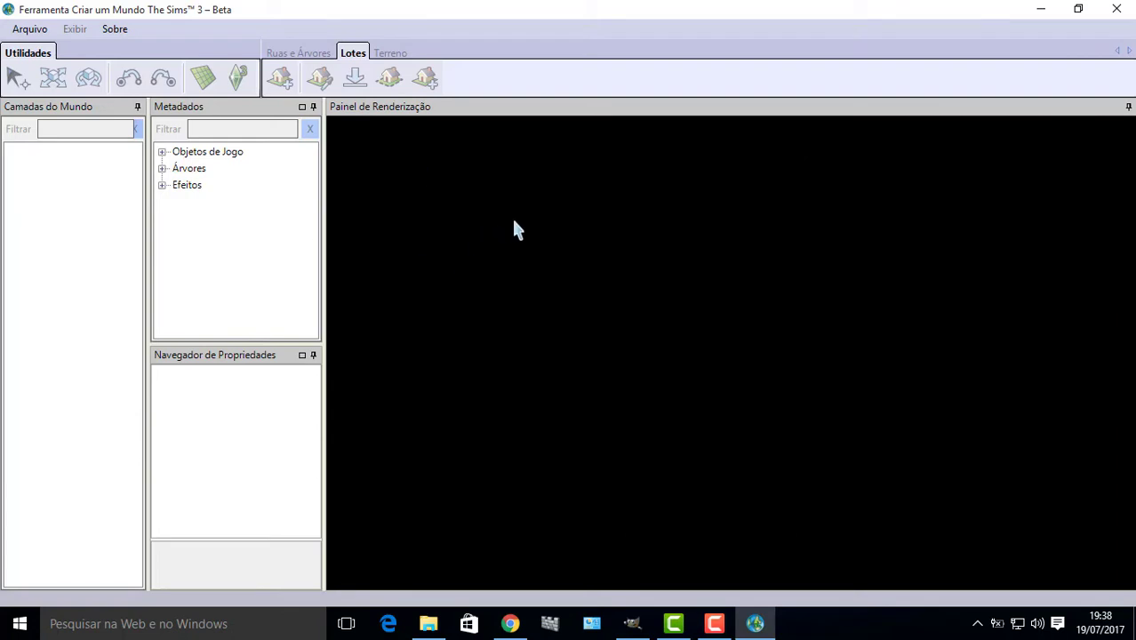
- Return to the desktop and examine the contents of the Sunset Valley, Sims 3 PE and Caw World folders
click(1040, 9)
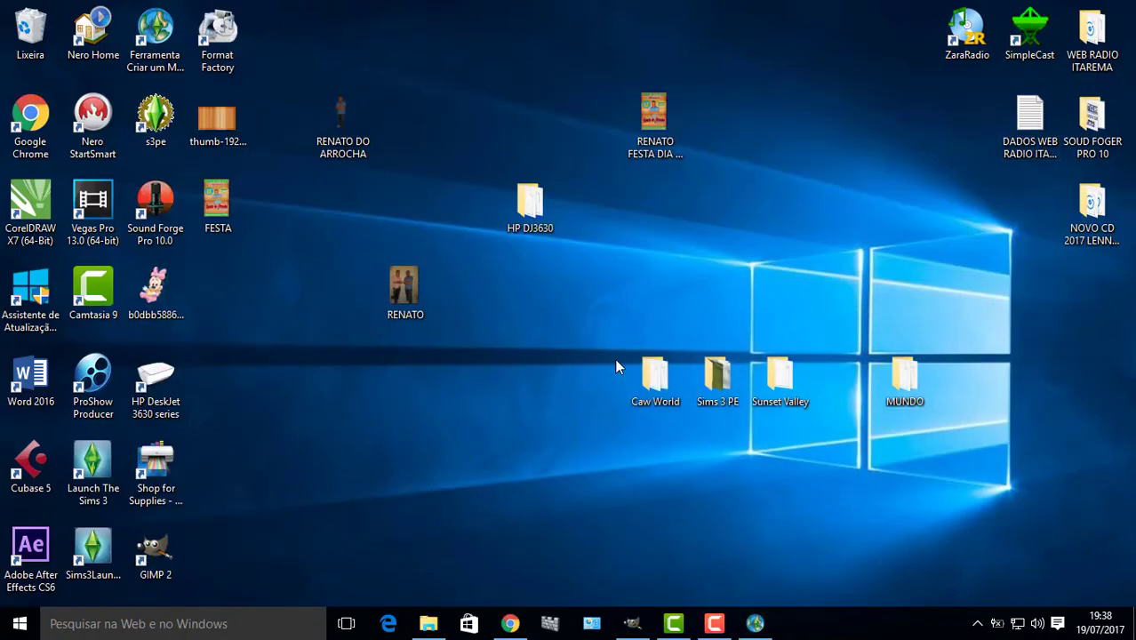
drag(587, 310, 774, 464)
click(744, 490)
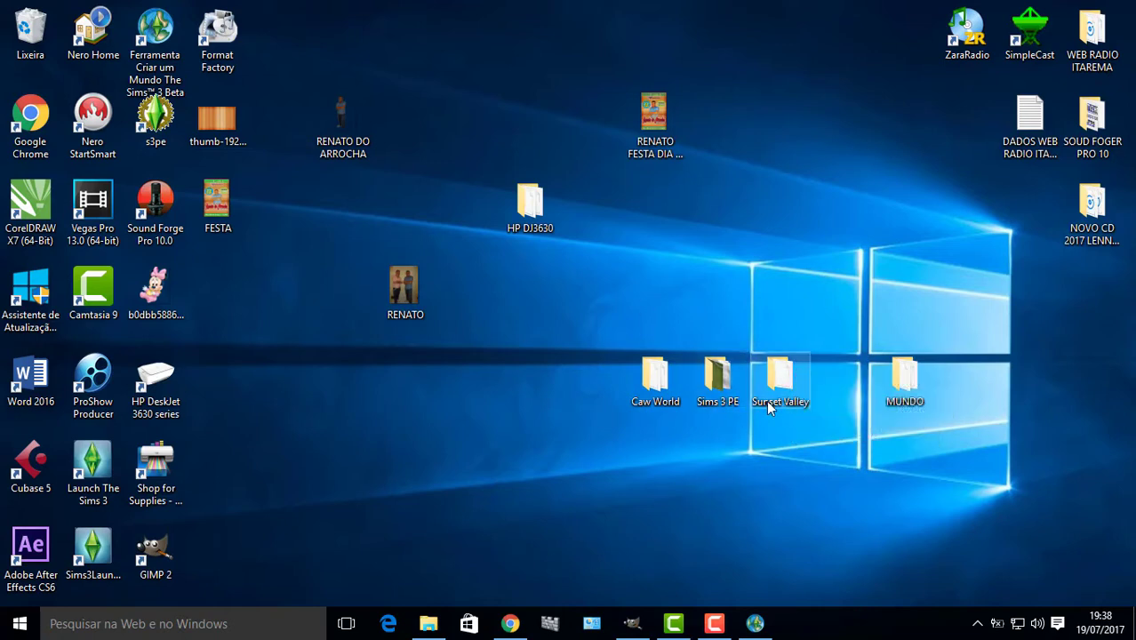
double_click(780, 378)
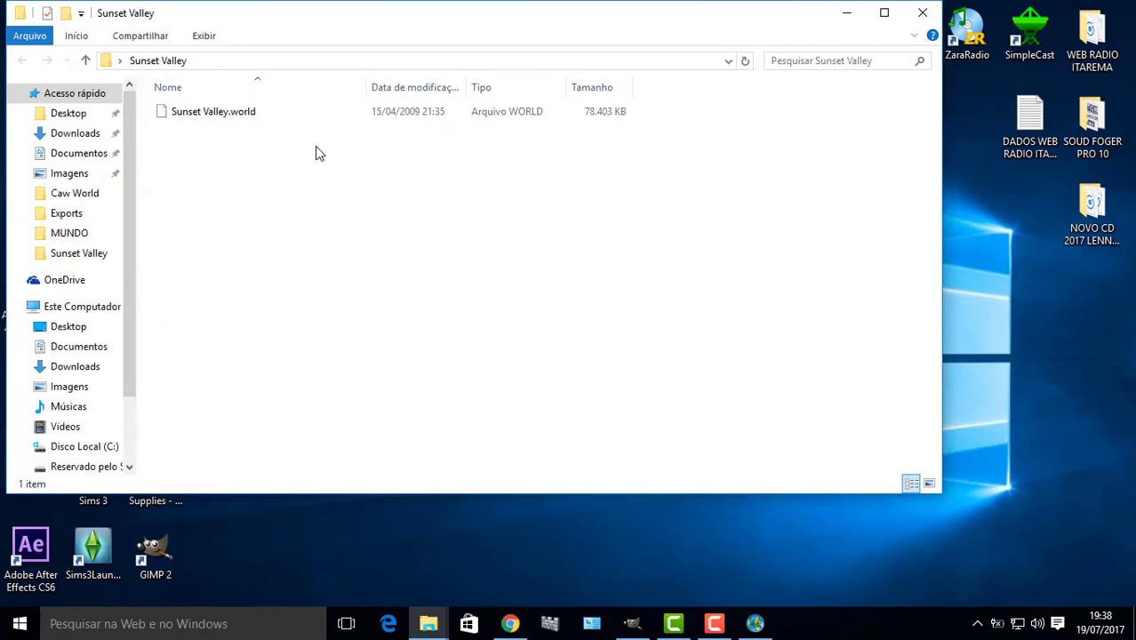
click(923, 13)
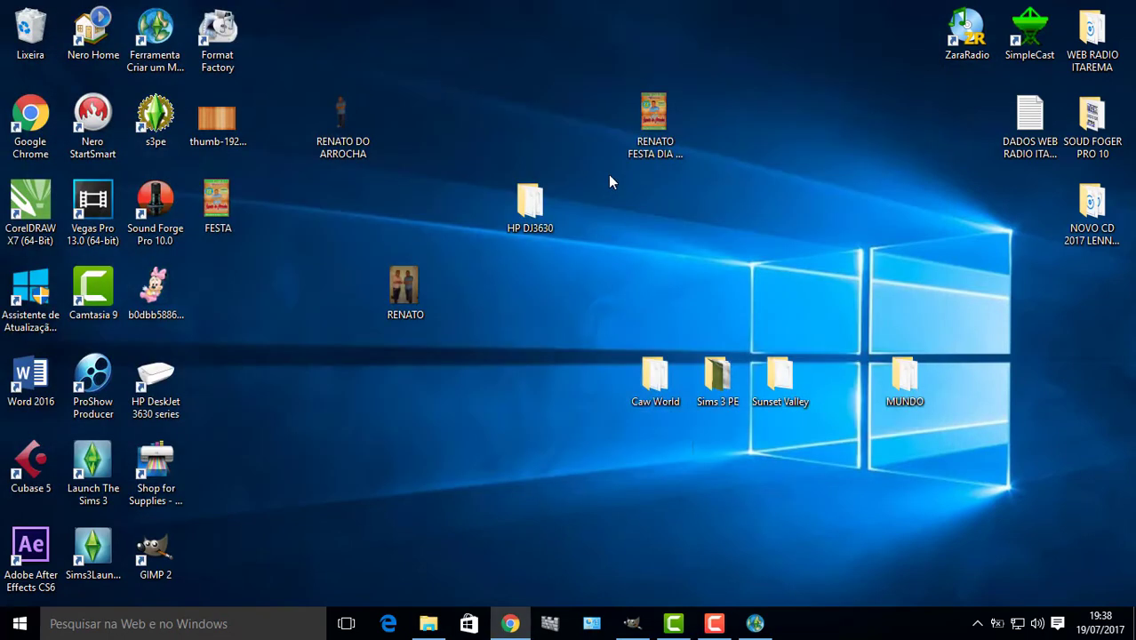
double_click(717, 377)
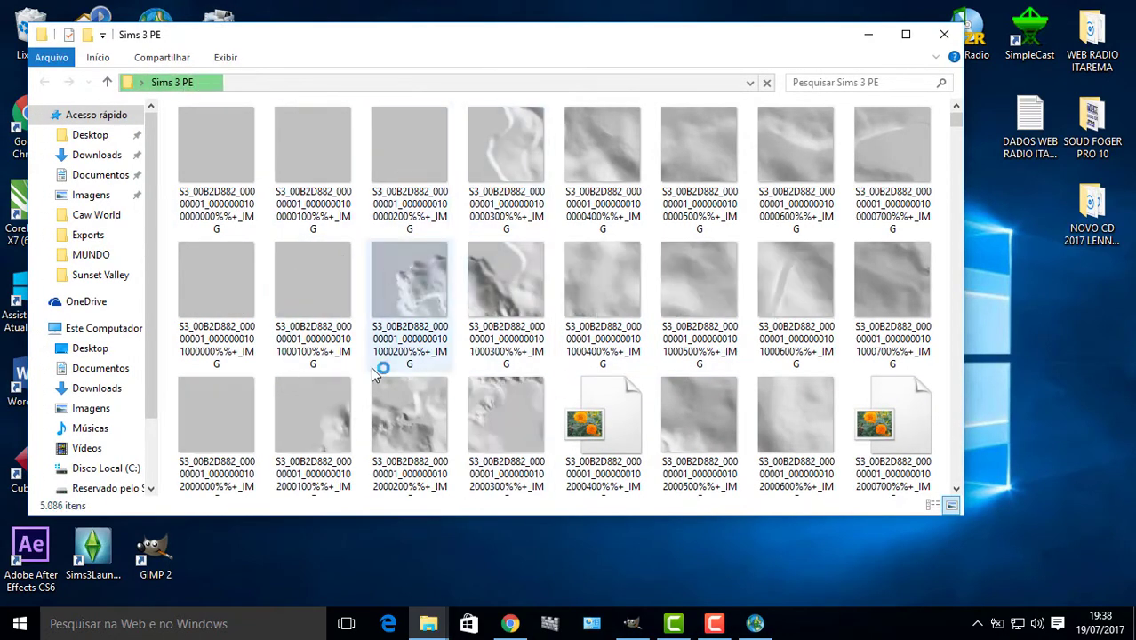
click(944, 34)
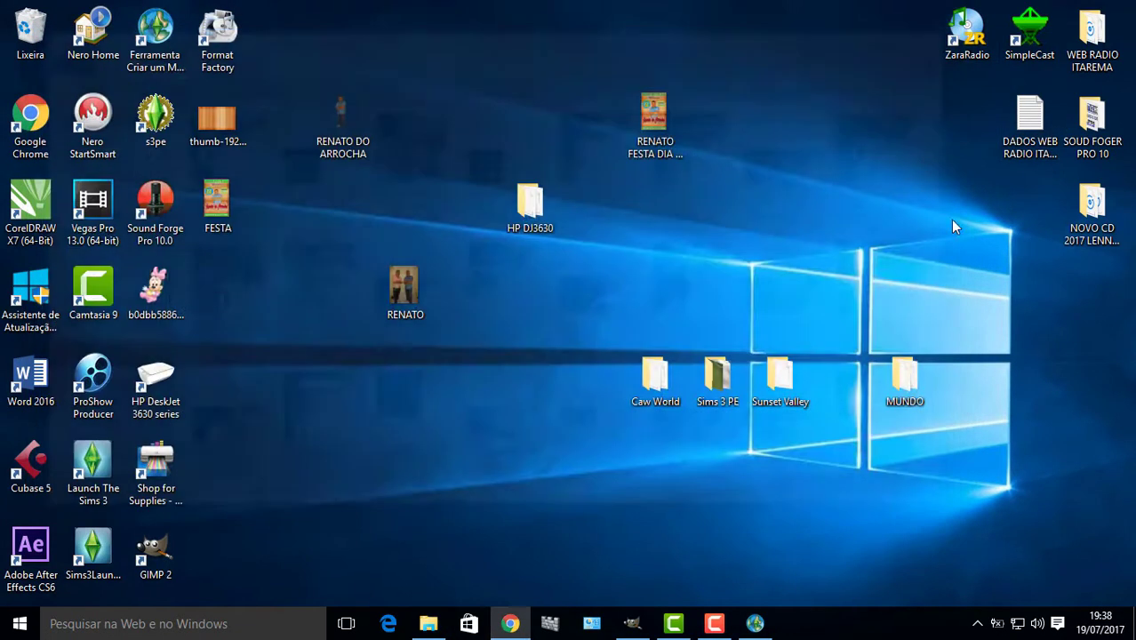
double_click(656, 382)
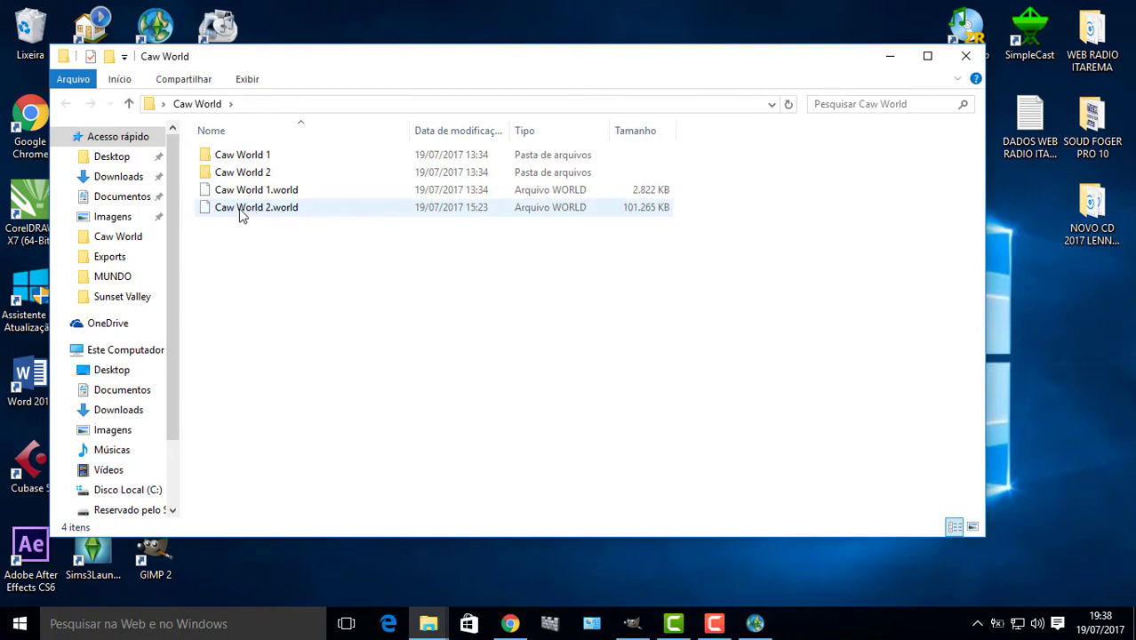
click(965, 56)
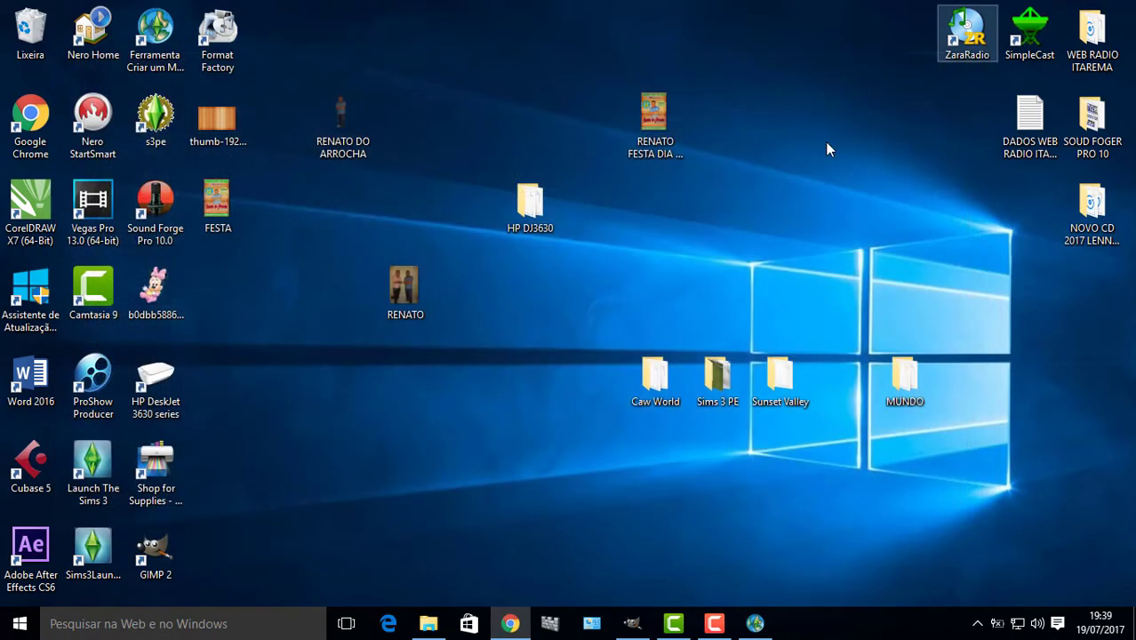
- Switch to the Criar um Mundo tool and open Caw World 2.world from the Caw World folder on the Desktop
click(755, 624)
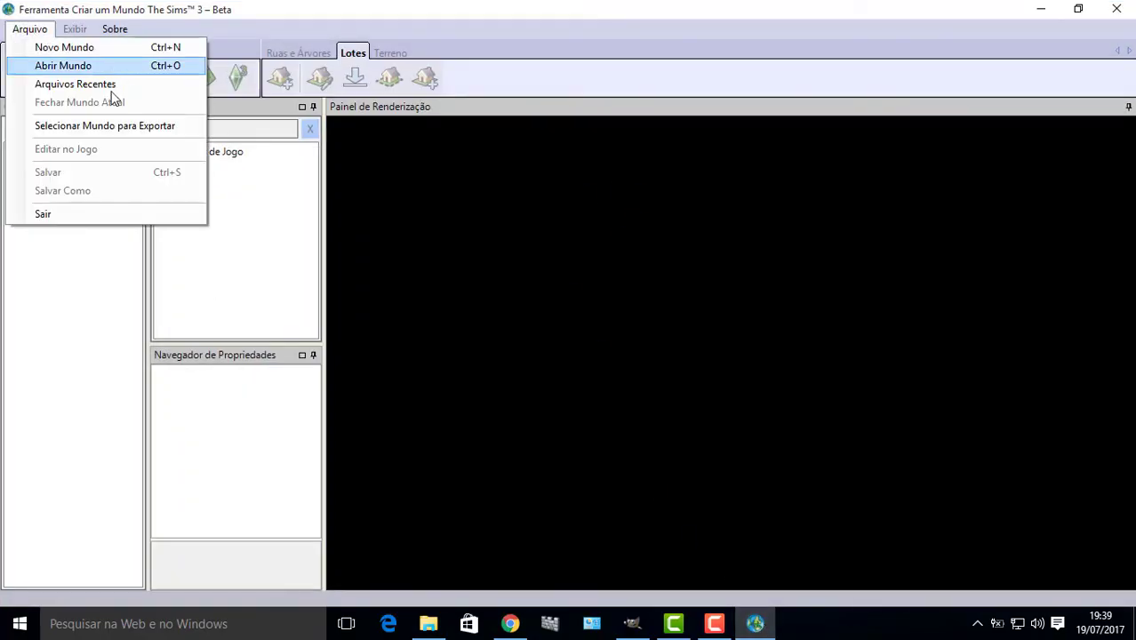
click(44, 66)
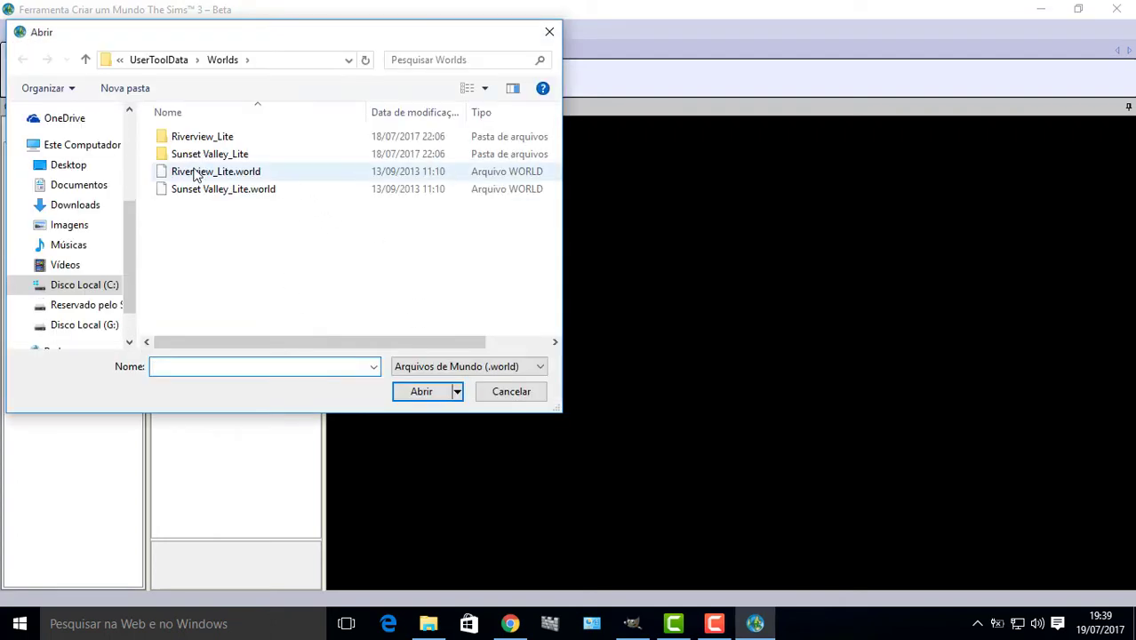
click(64, 168)
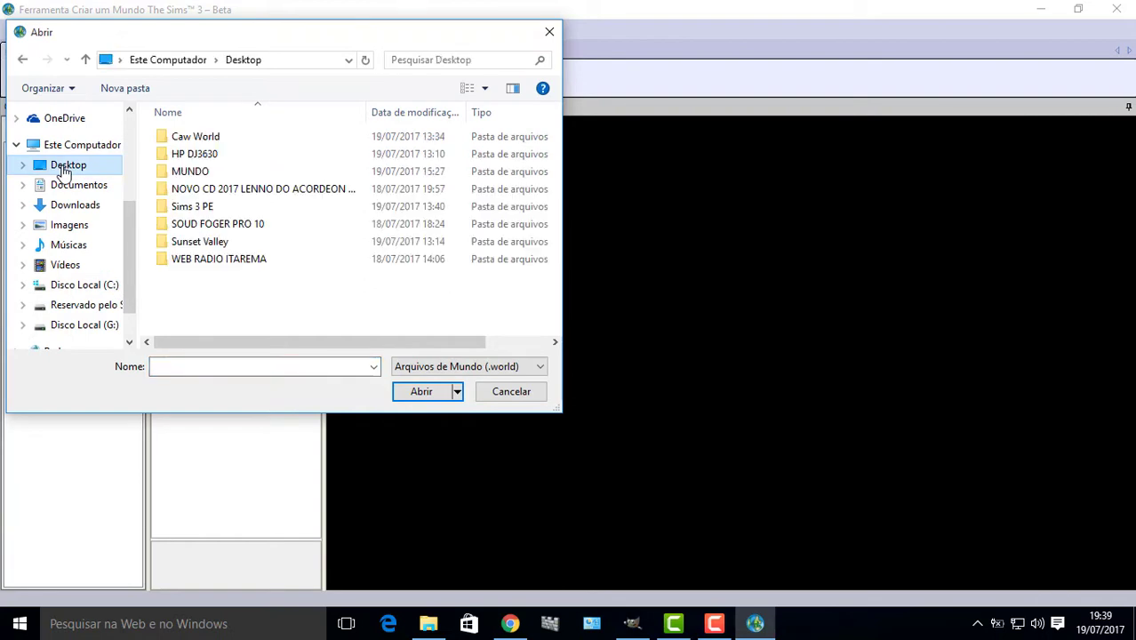
double_click(206, 136)
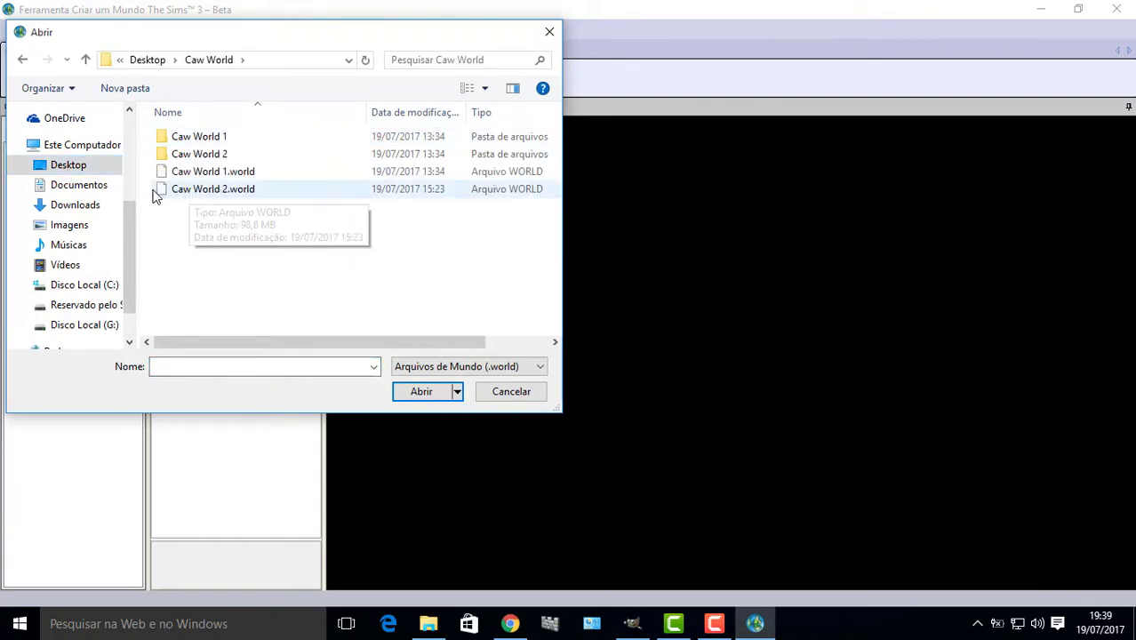
click(197, 190)
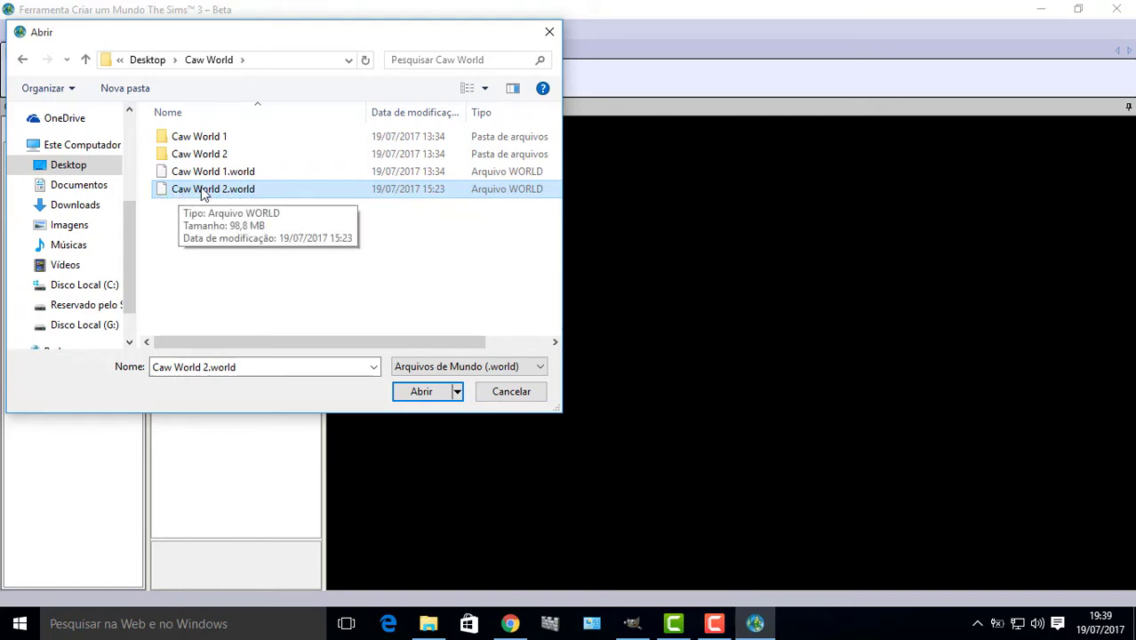
click(418, 392)
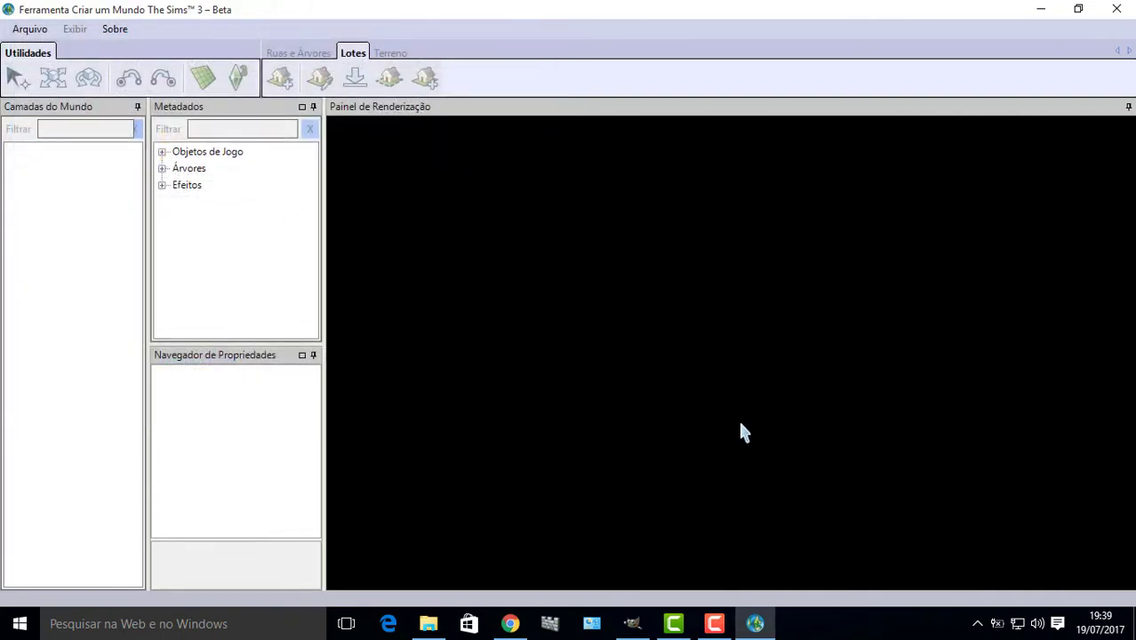
click(721, 625)
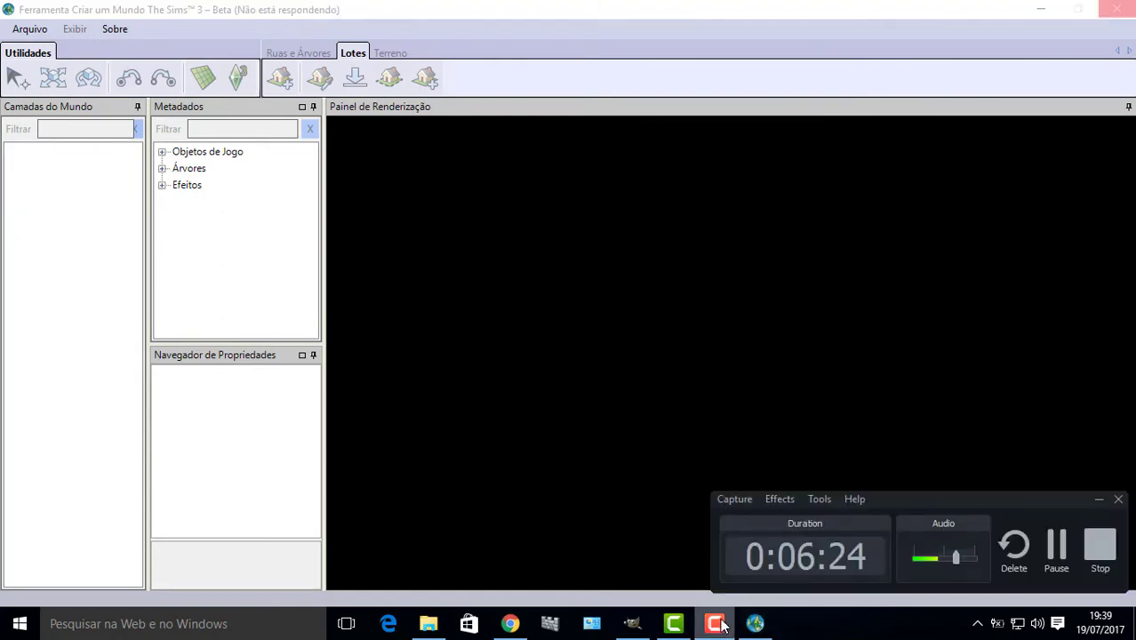
click(1054, 549)
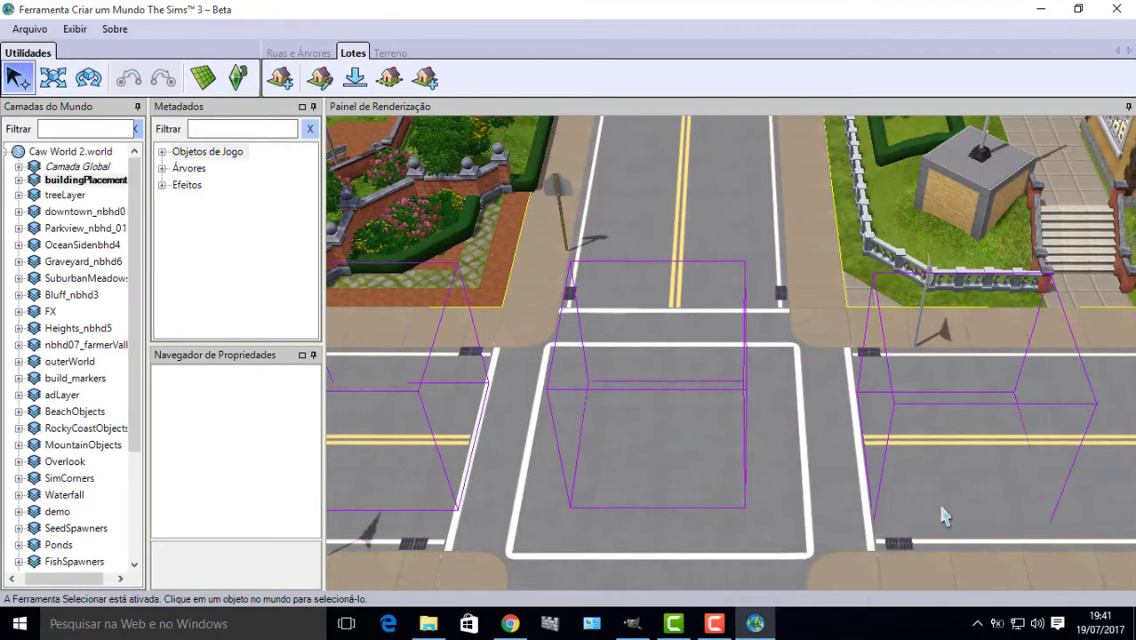
- Select the road segment between the park and the school building, and survey the surrounding downtown blocks
click(685, 201)
scroll(646, 252, down, 8)
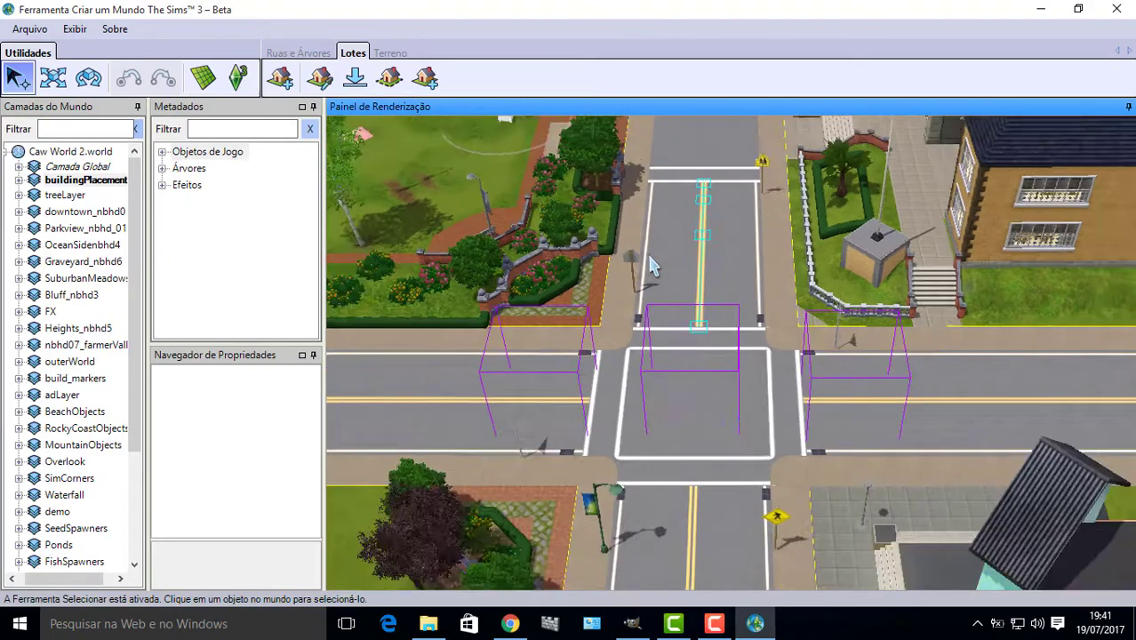
scroll(651, 264, down, 6)
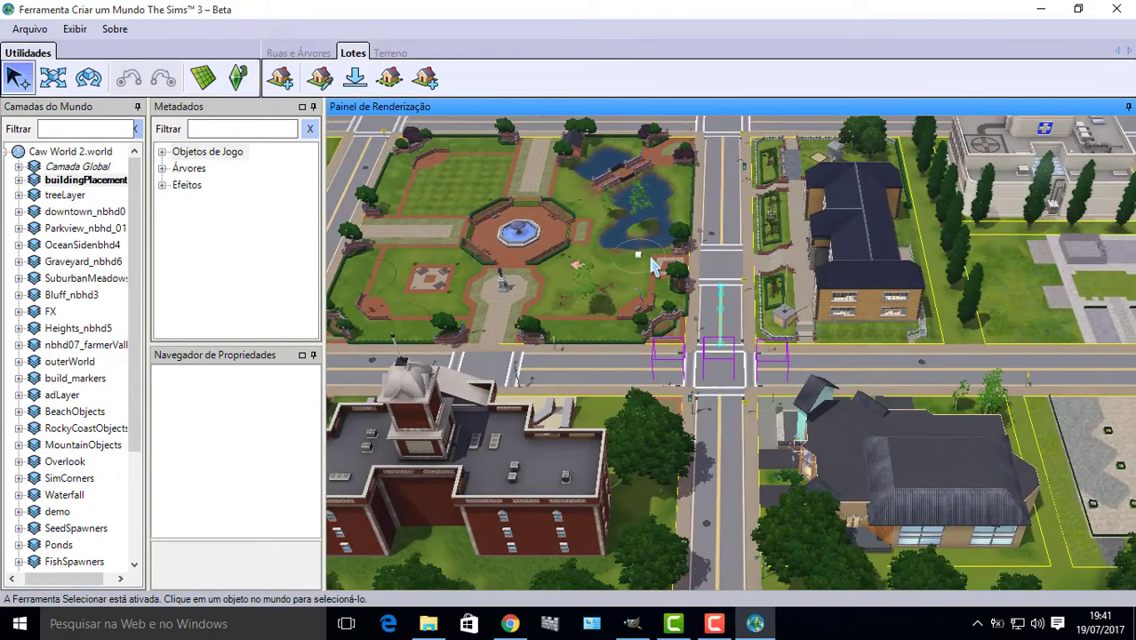
scroll(653, 278, down, 3)
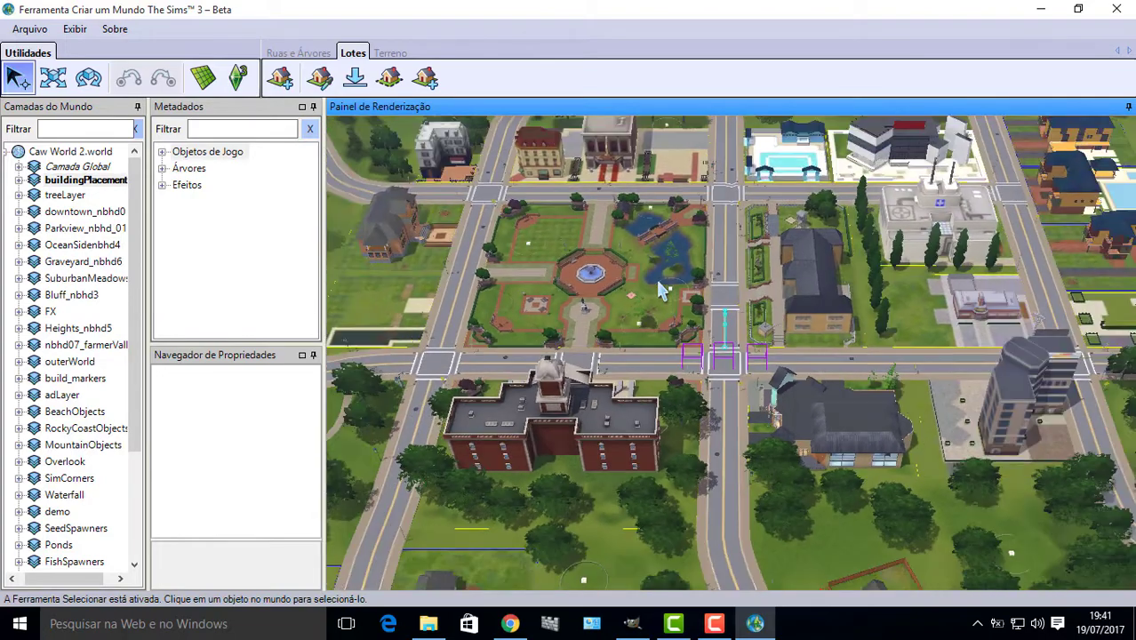
scroll(659, 290, up, 5)
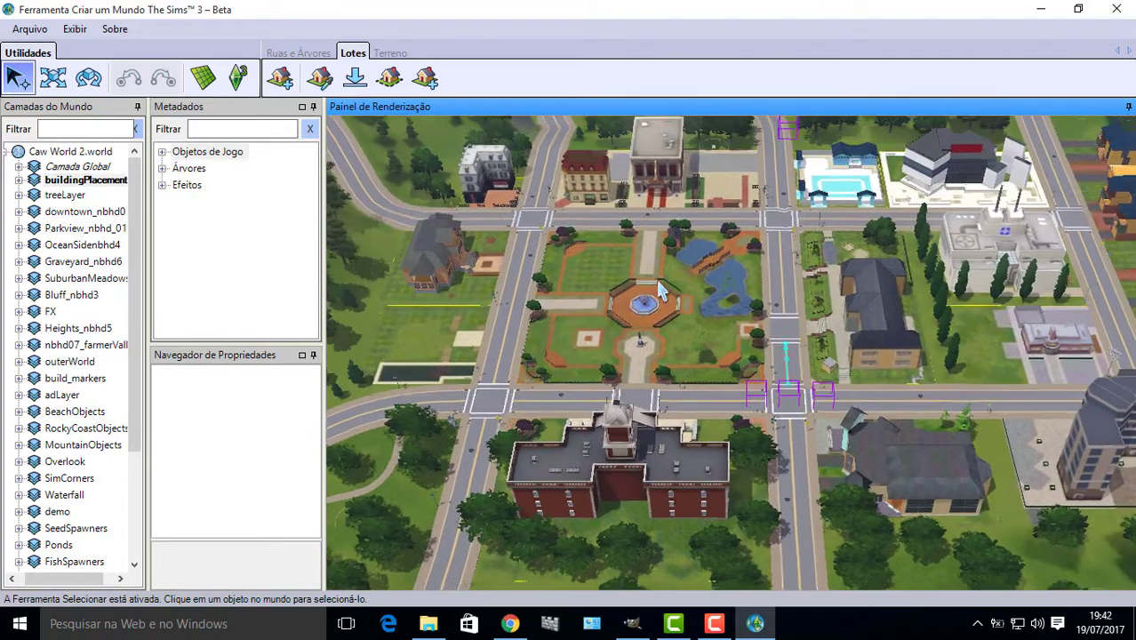
- Examine the beachfront houses, the coastal road and the tree-lined side street beyond the downtown
key(Up)
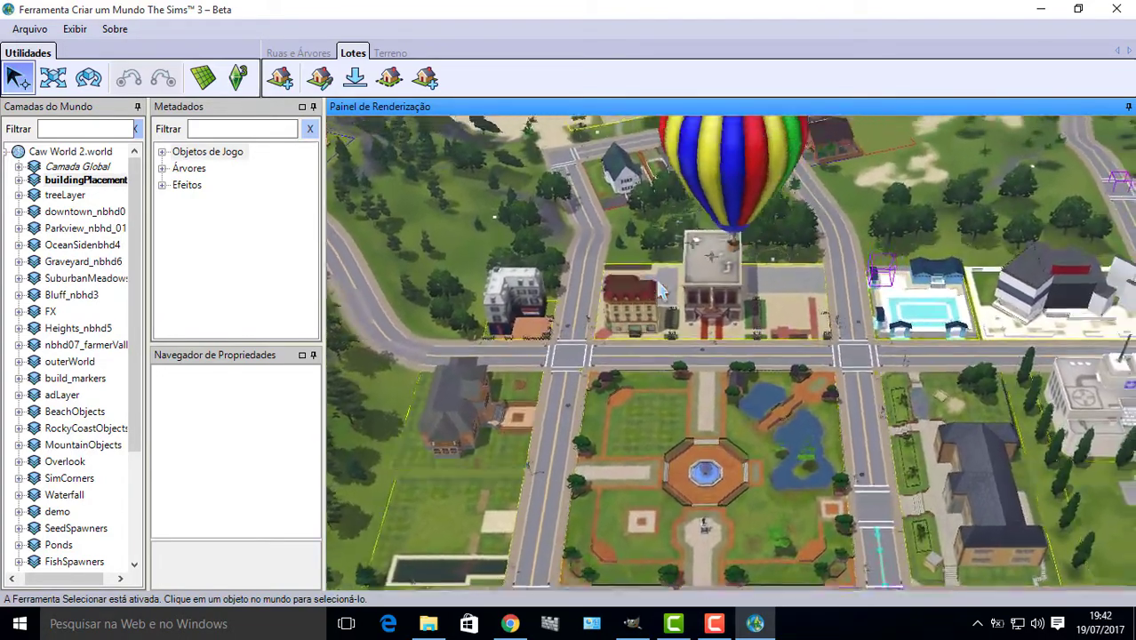
key(Up)
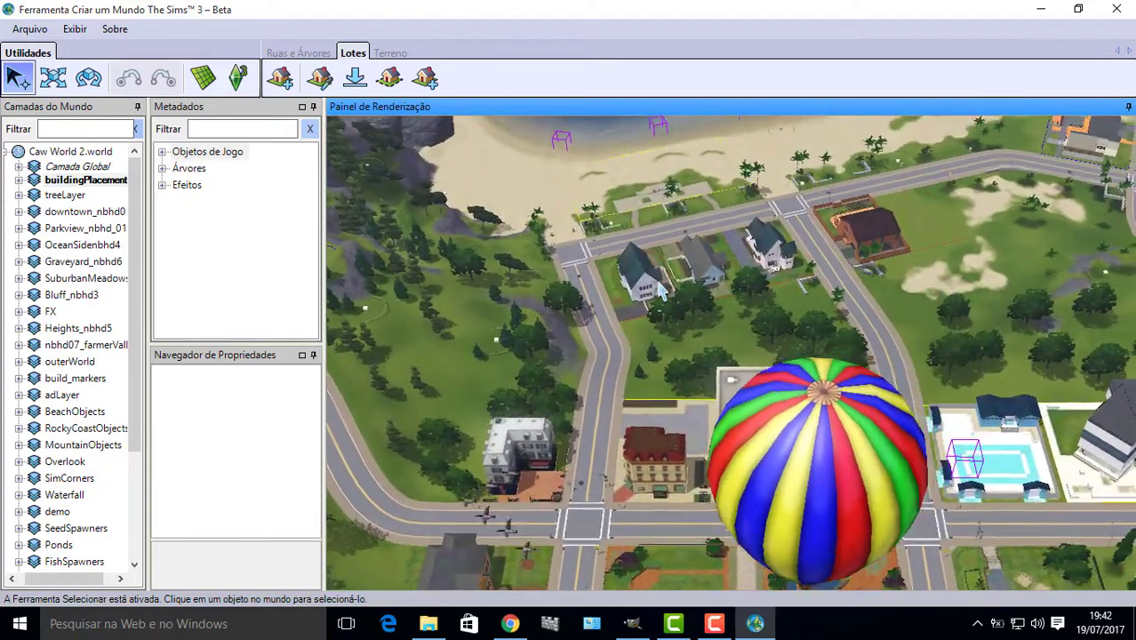
key(Up)
key(Right)
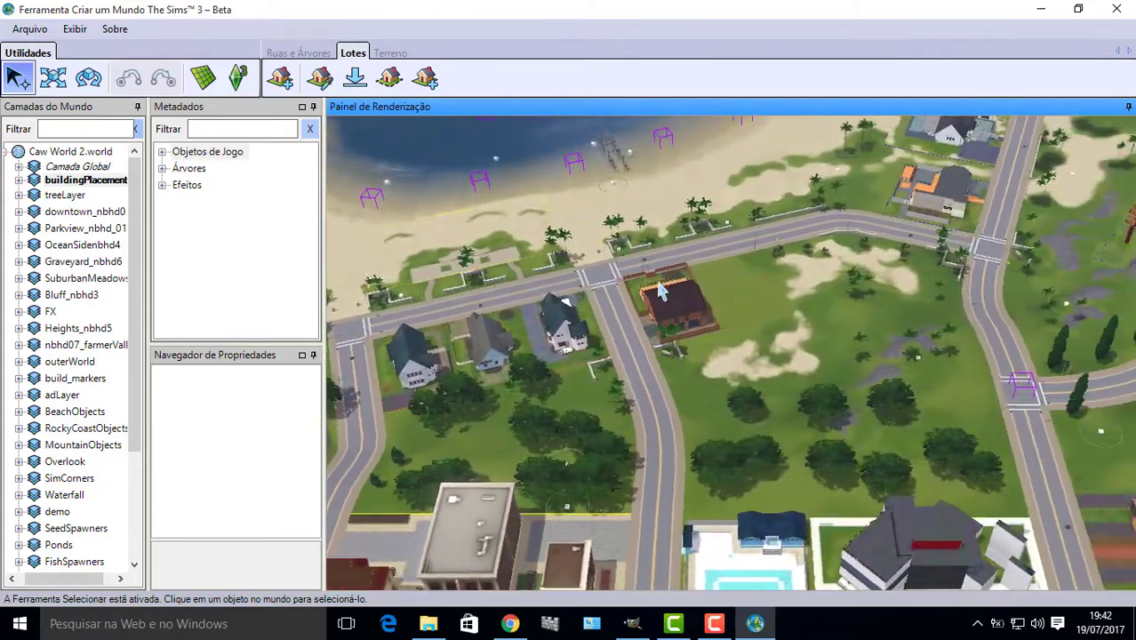
key(Up)
key(Right)
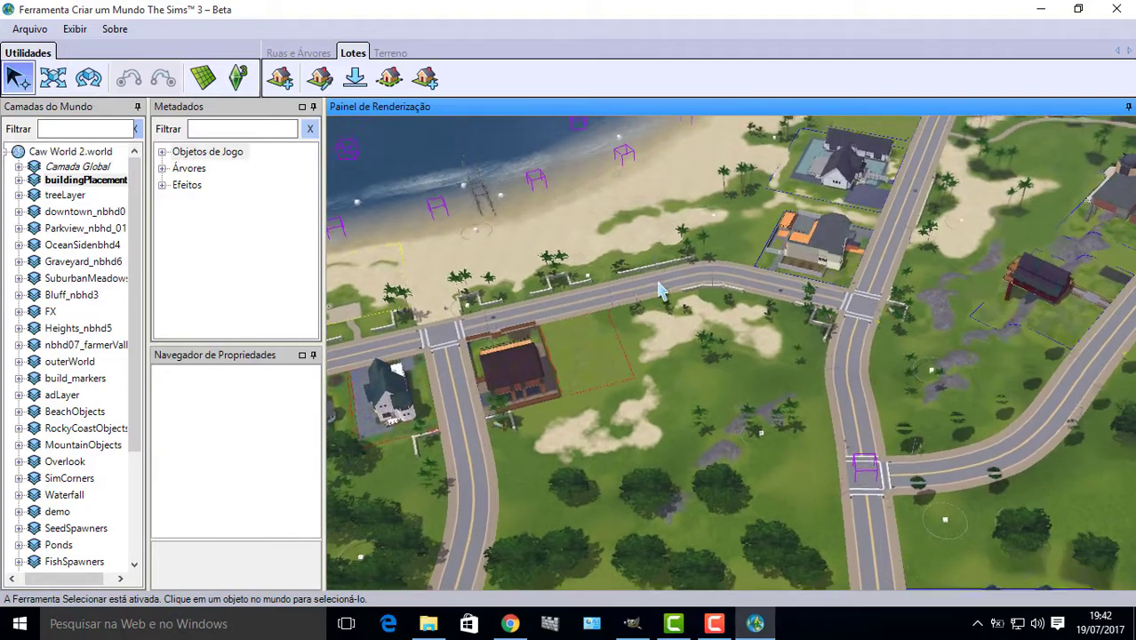
key(Right)
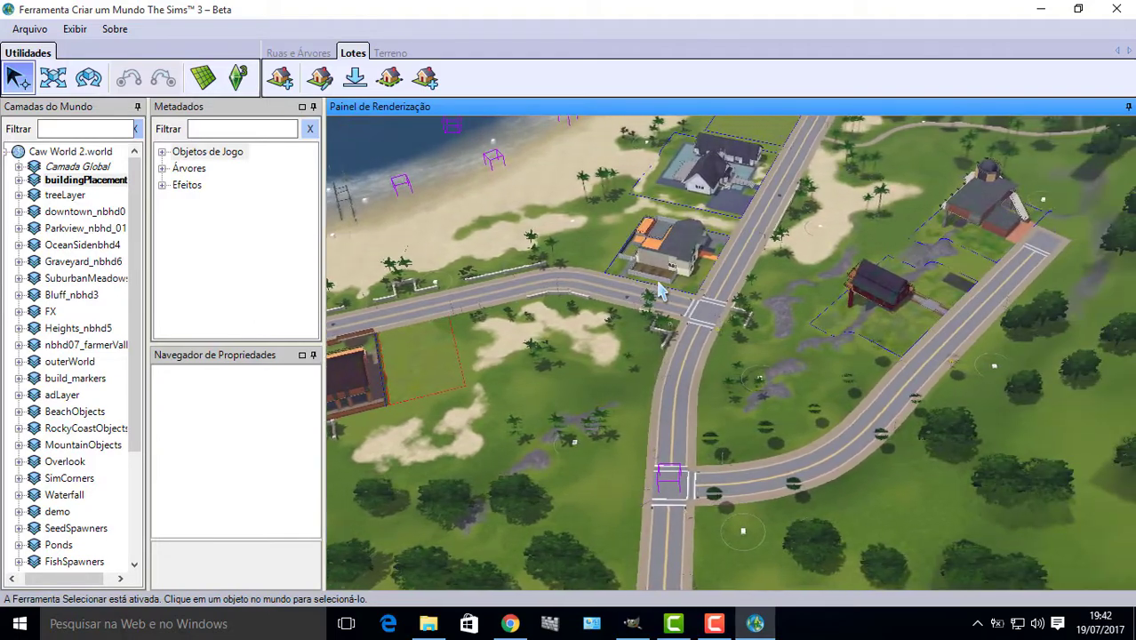
key(Down)
key(Right)
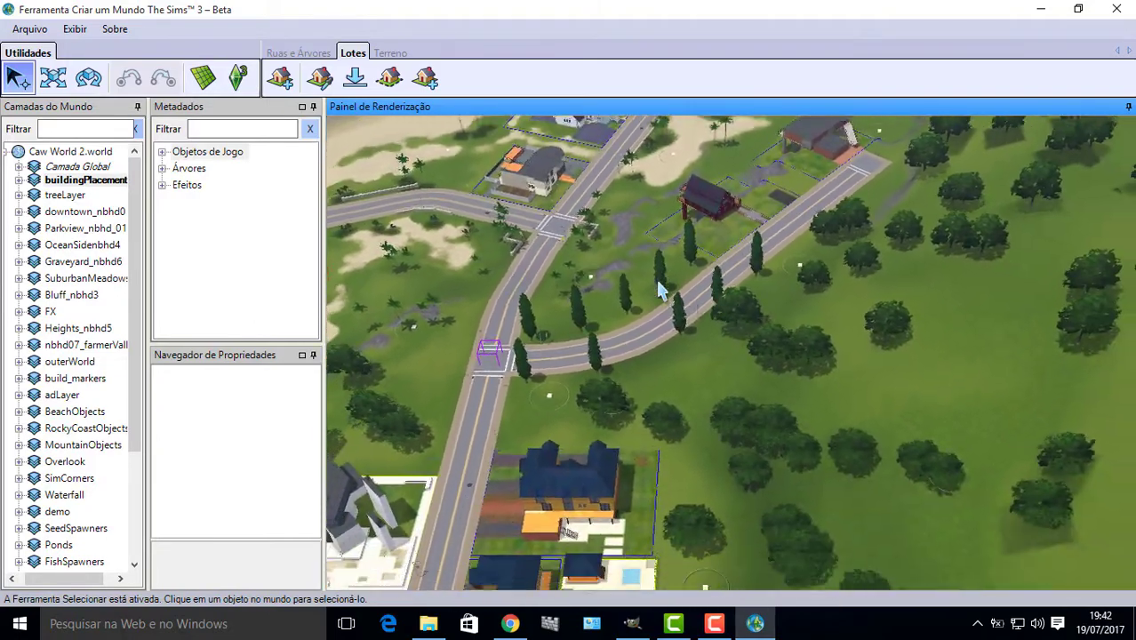
key(Down)
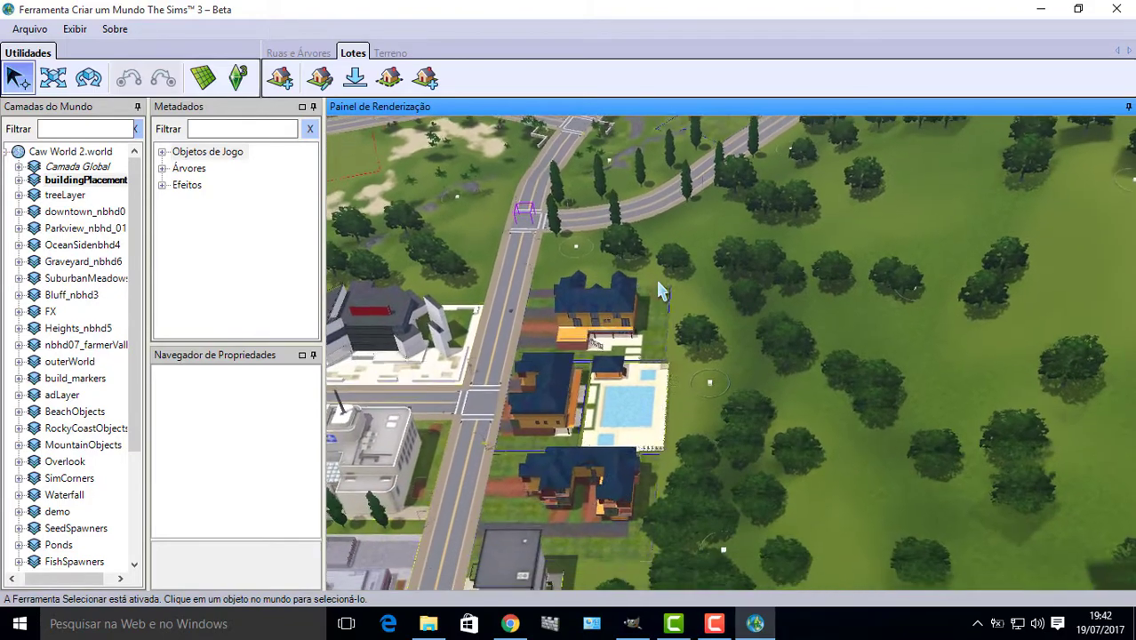
- Inspect the blue-roofed houses, hospital and office lots along the downtown edge, returning to the central park
key(Left)
key(Down)
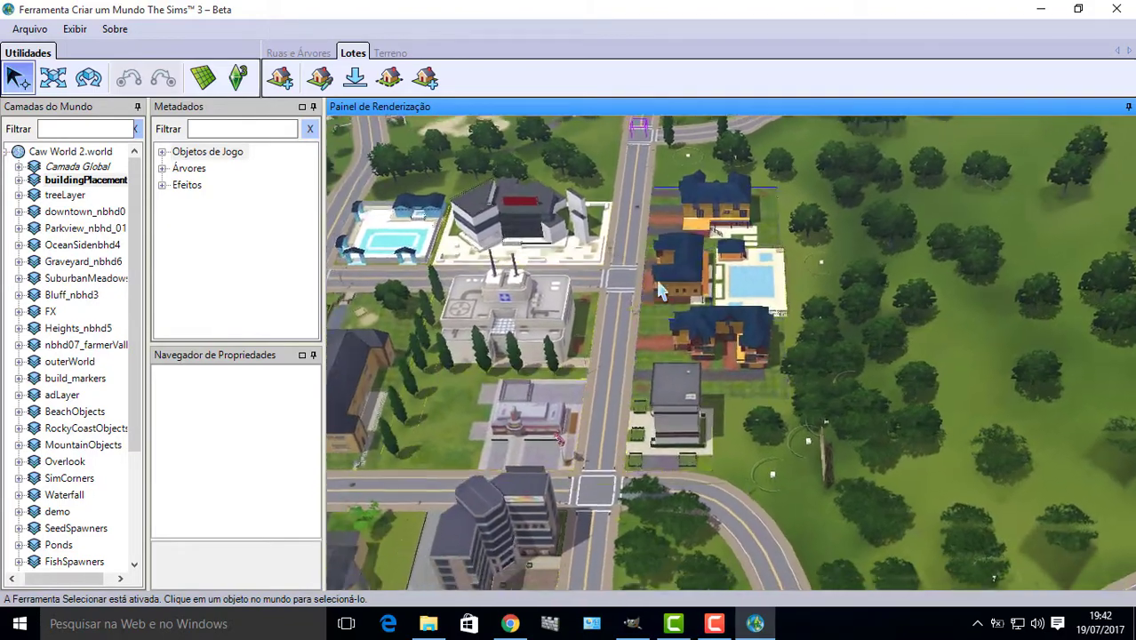
key(Left)
key(Down)
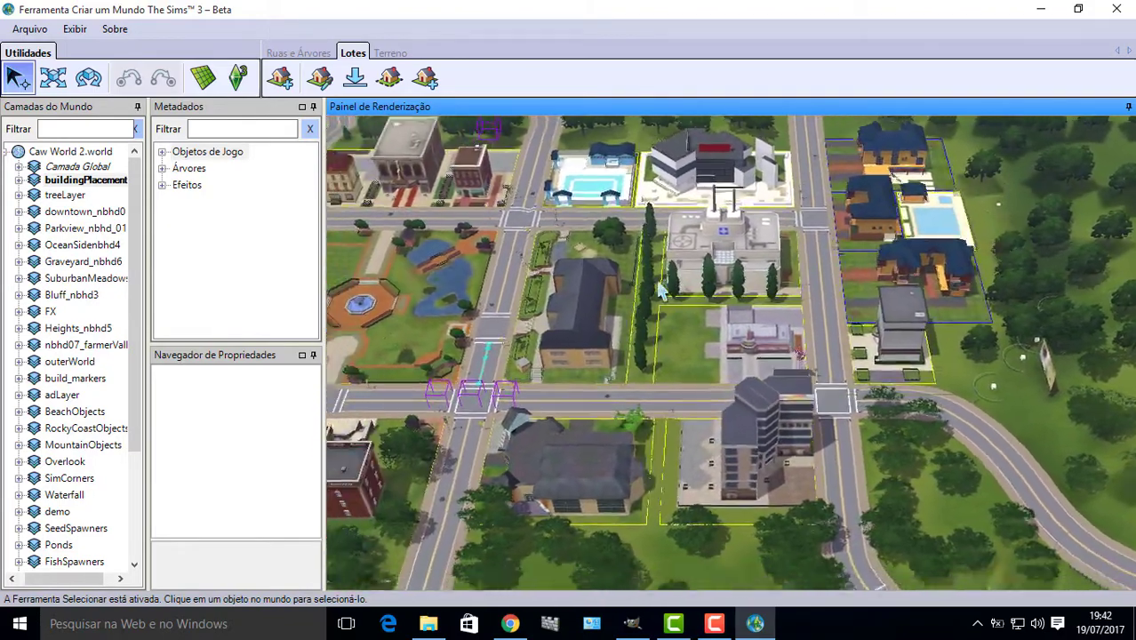
key(Left)
key(Down)
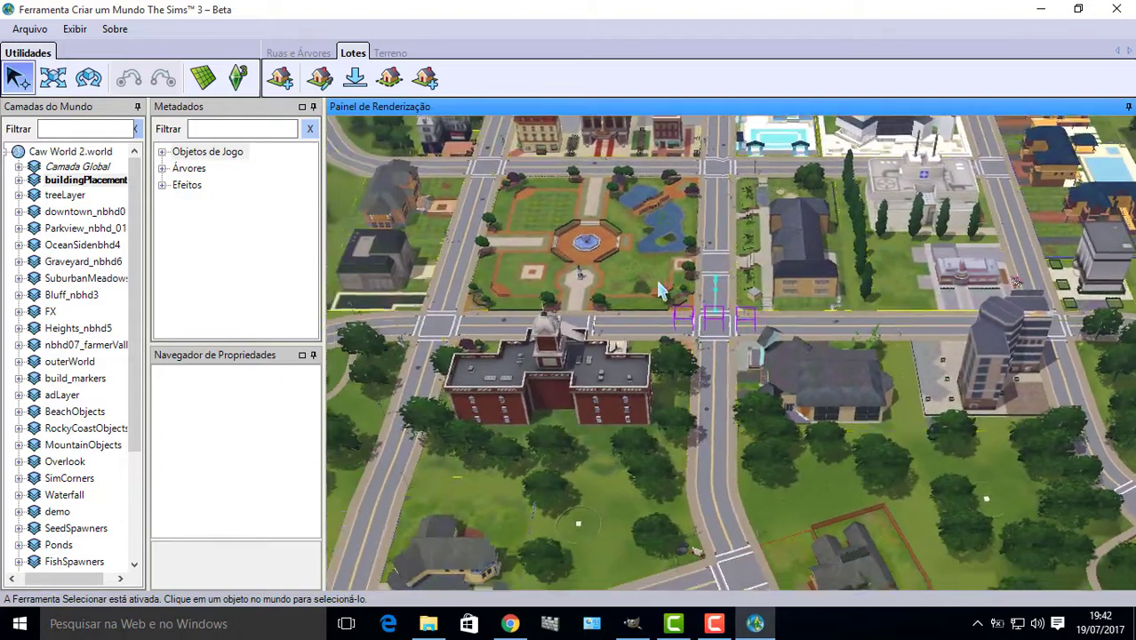
key(Left)
key(Up)
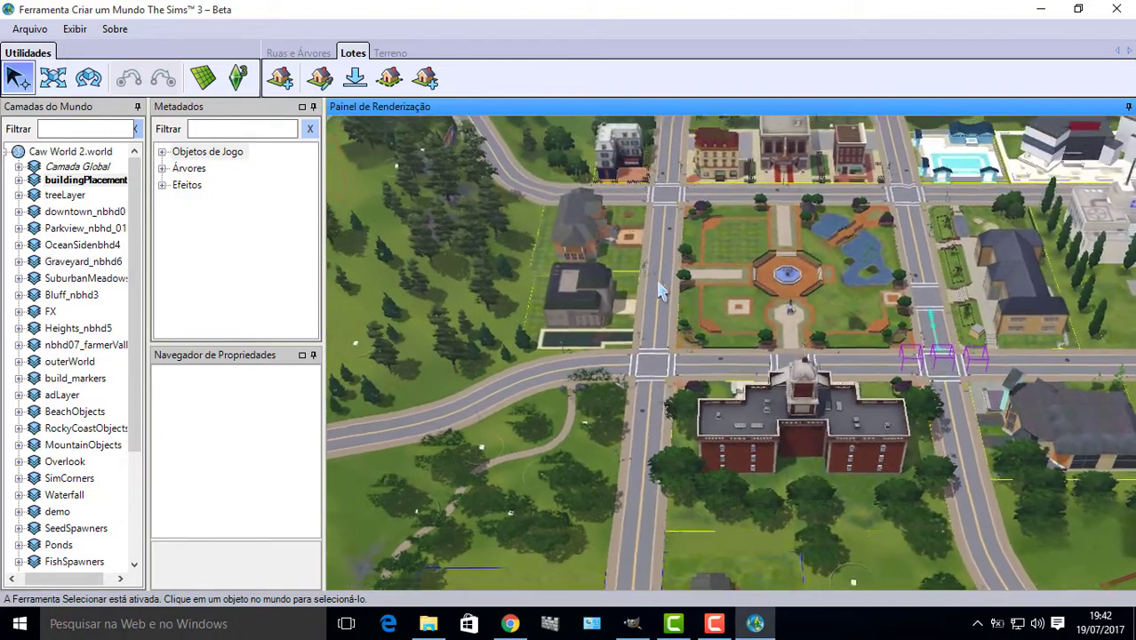
- Examine the wooded hillside, its houses and the empty lots beside the winding road near downtown
key(Left)
key(Up)
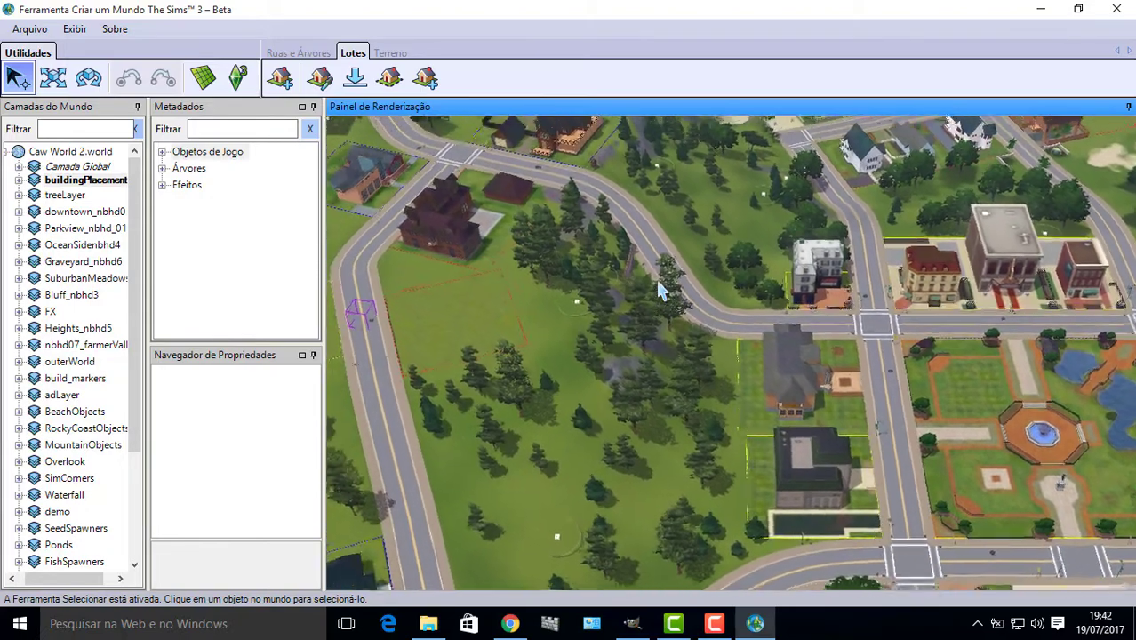
key(Left)
key(Up)
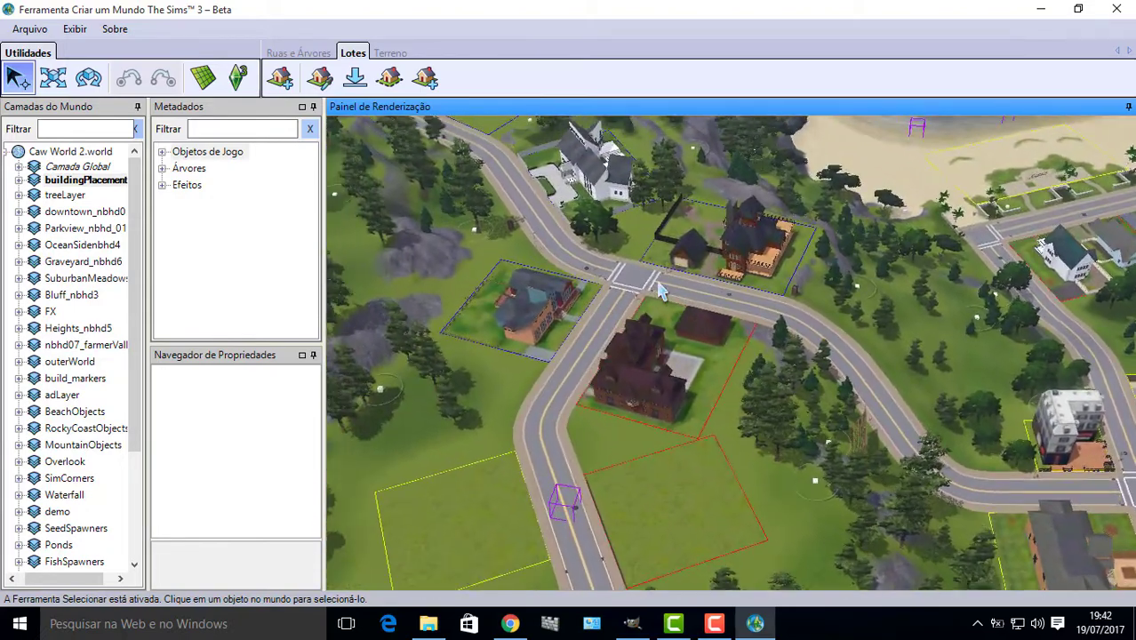
key(Right)
key(Down)
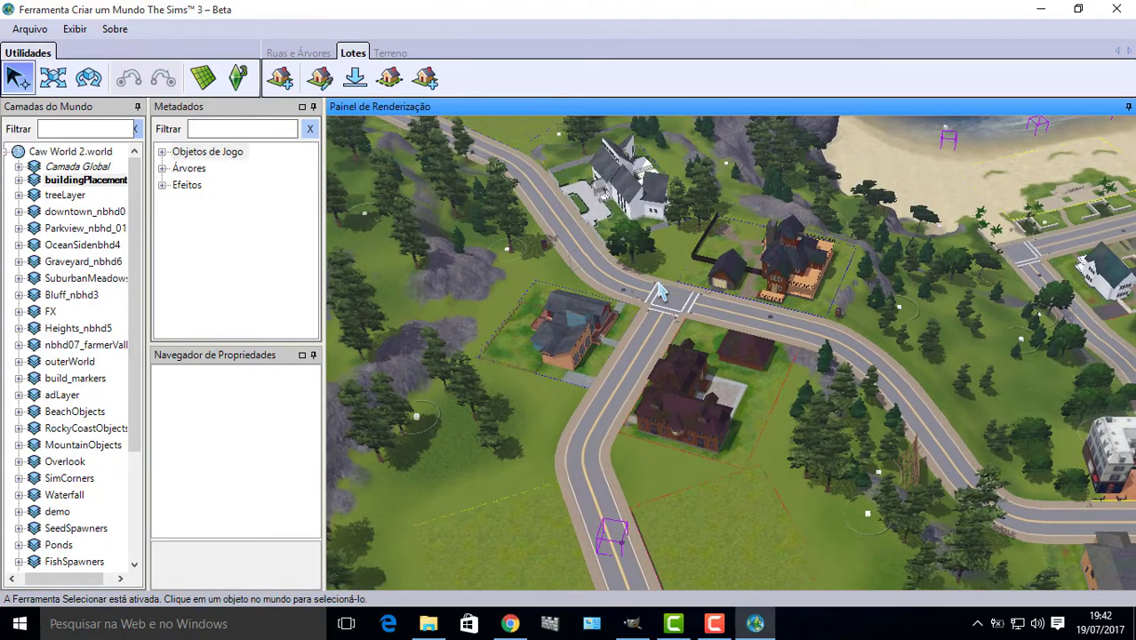
key(Right)
key(Down)
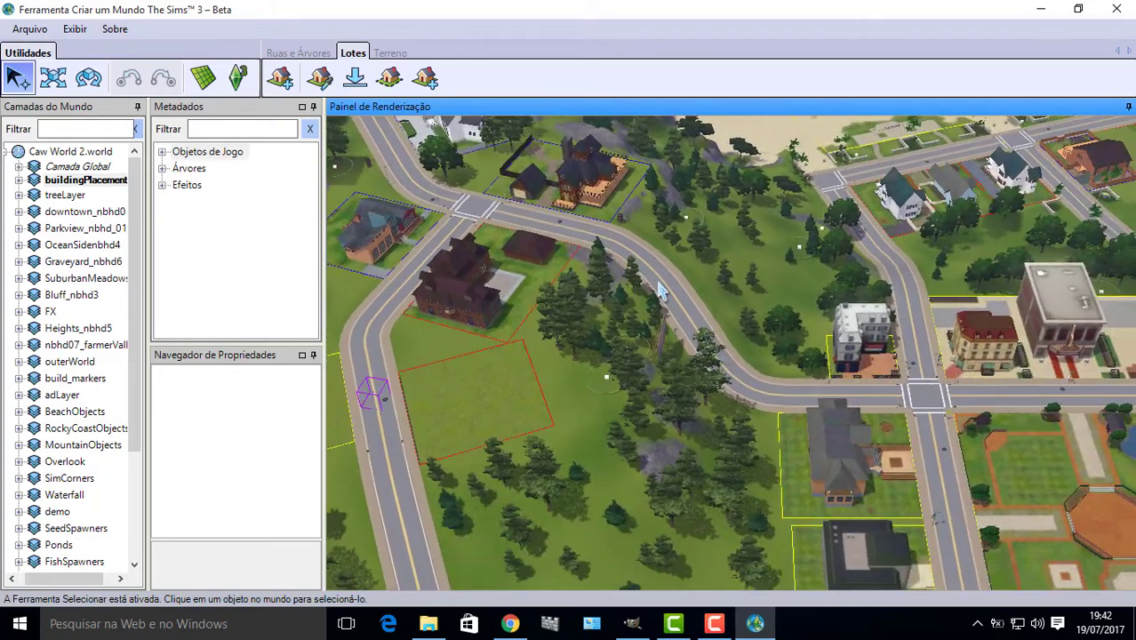
key(Right)
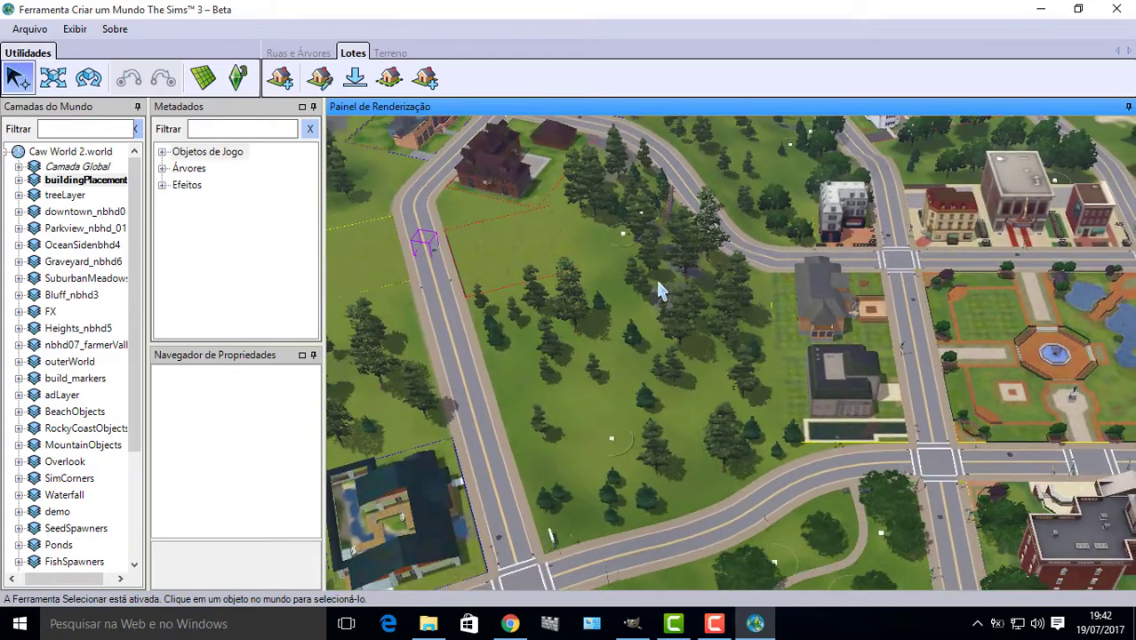
key(Up)
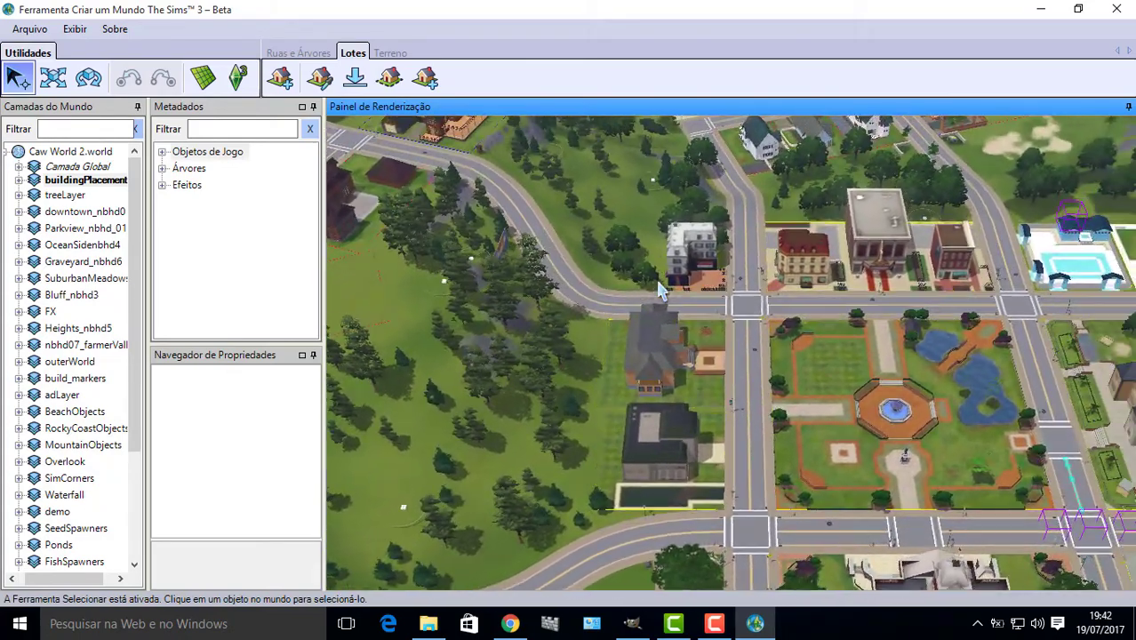
- Inspect the community buildings, public pool and theatre lots around the central park
key(Right)
key(Right)
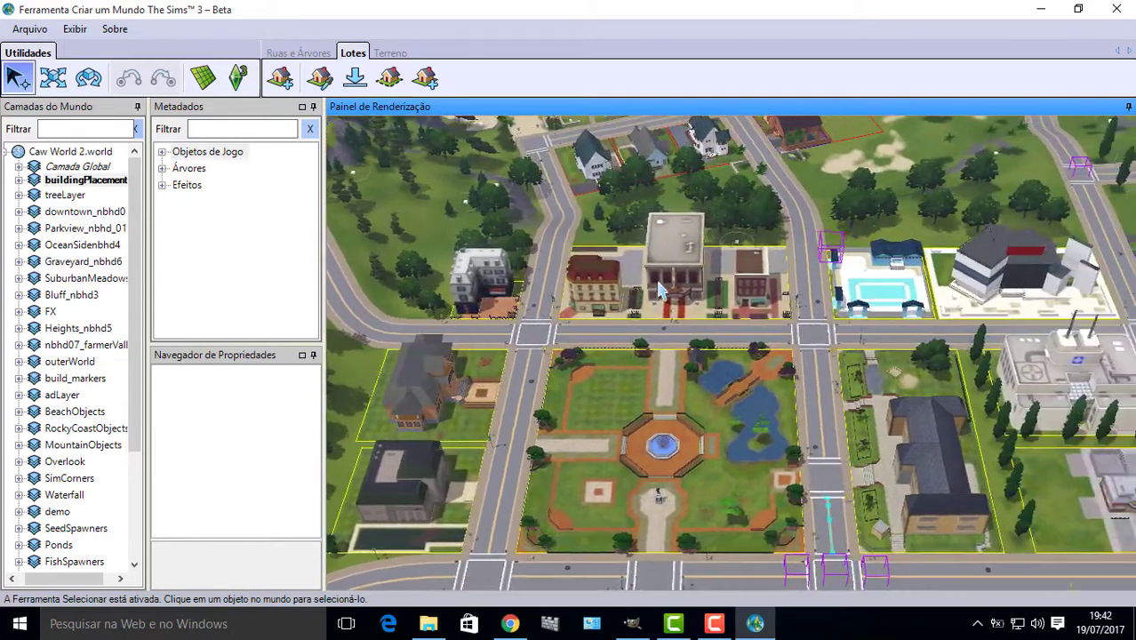
key(Down)
key(Right)
key(Up)
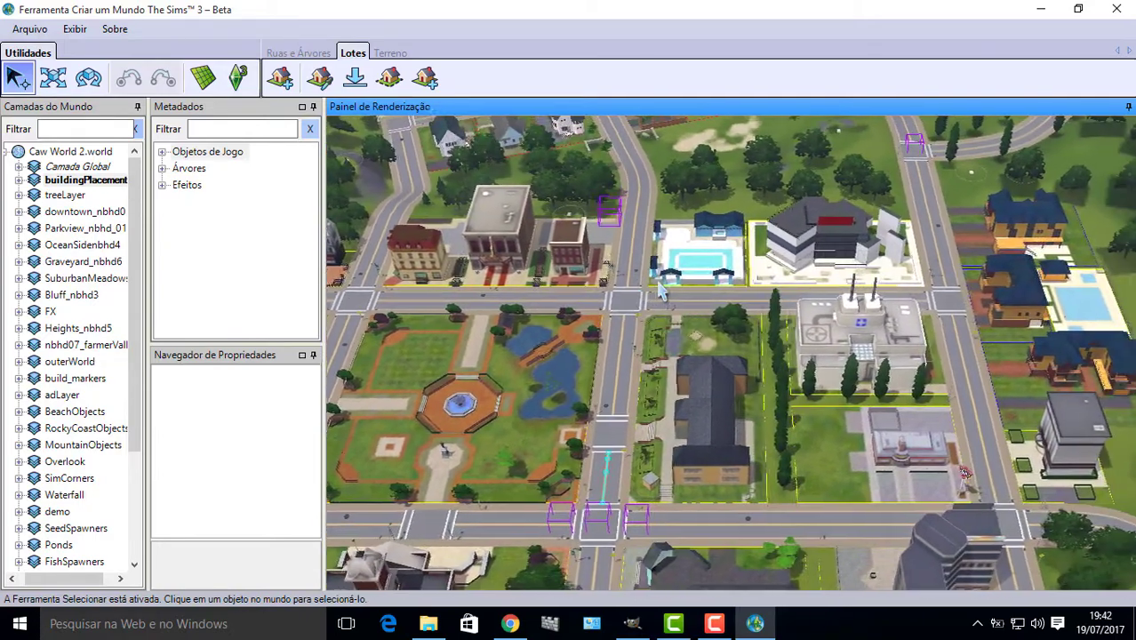
key(Up)
key(Left)
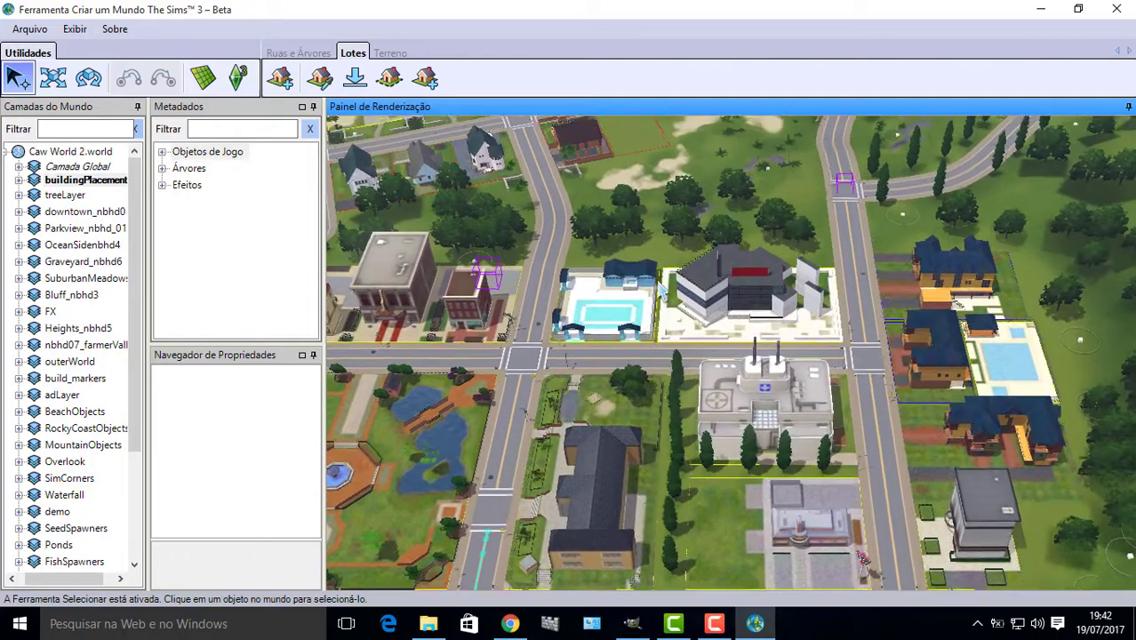
key(Left)
key(Down)
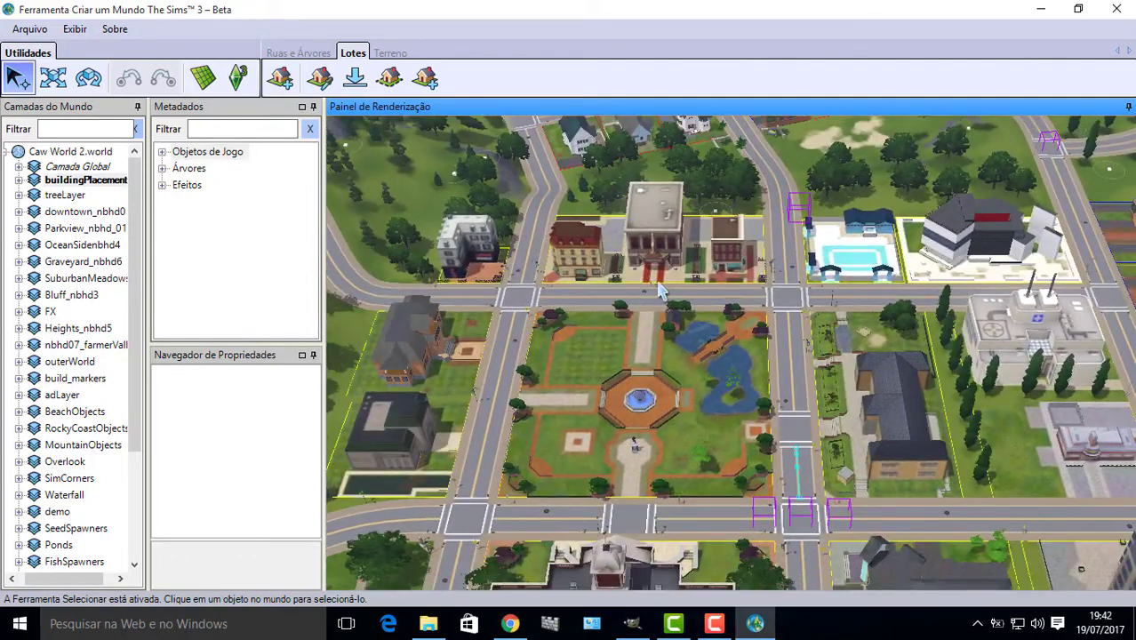
- Try to delete the octagonal fountain at the centre of the park and dismiss the resulting message
scroll(632, 388, up, 1)
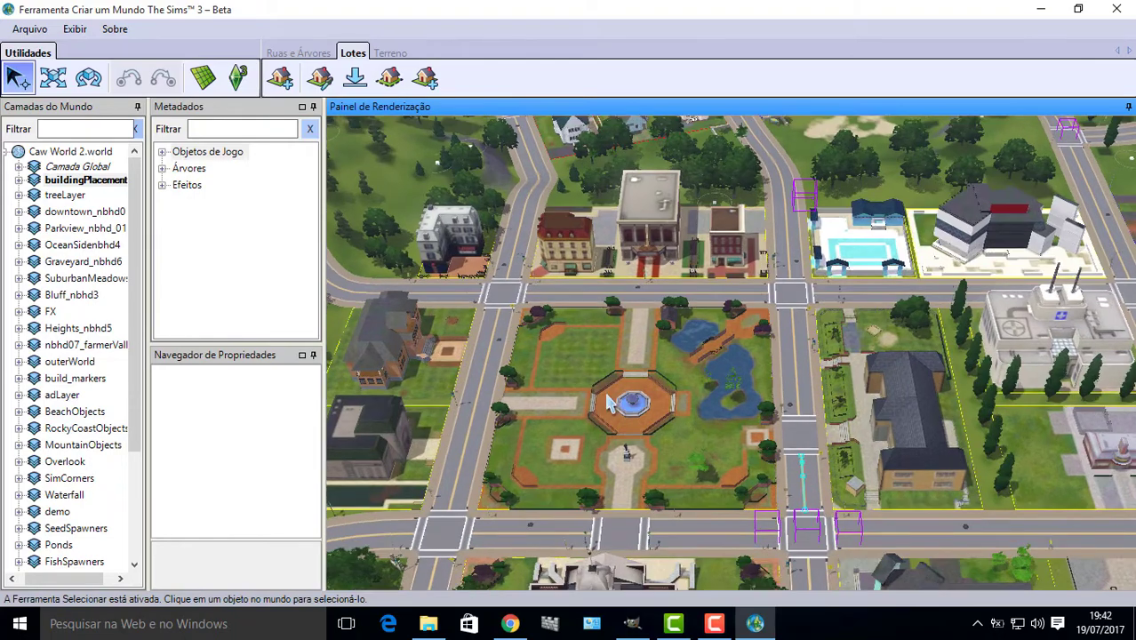
scroll(608, 402, up, 3)
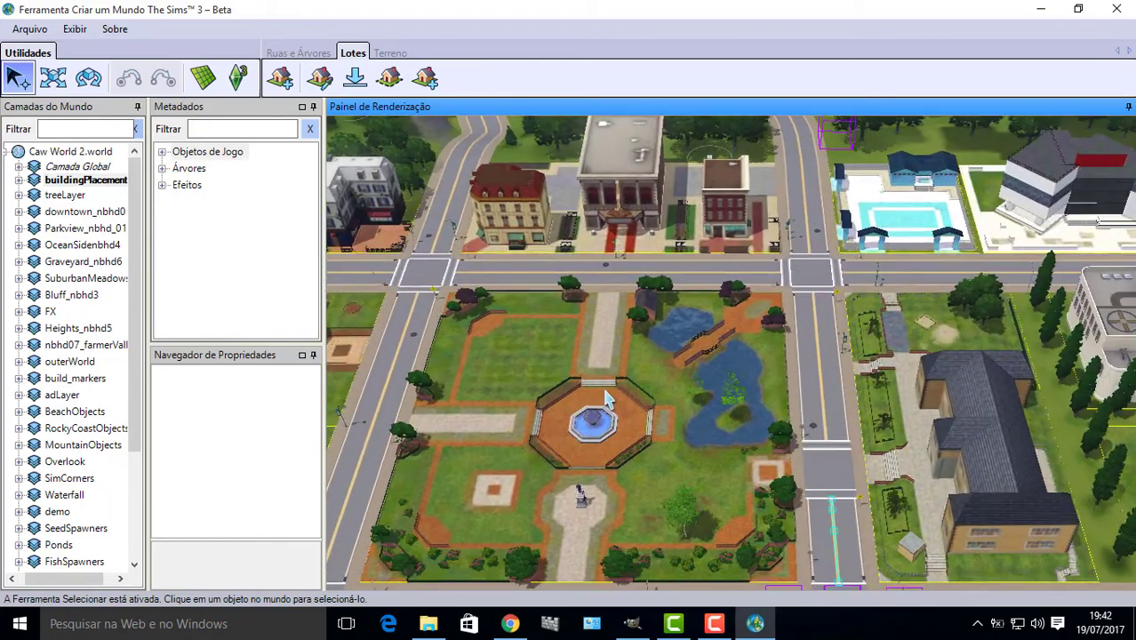
key(Down)
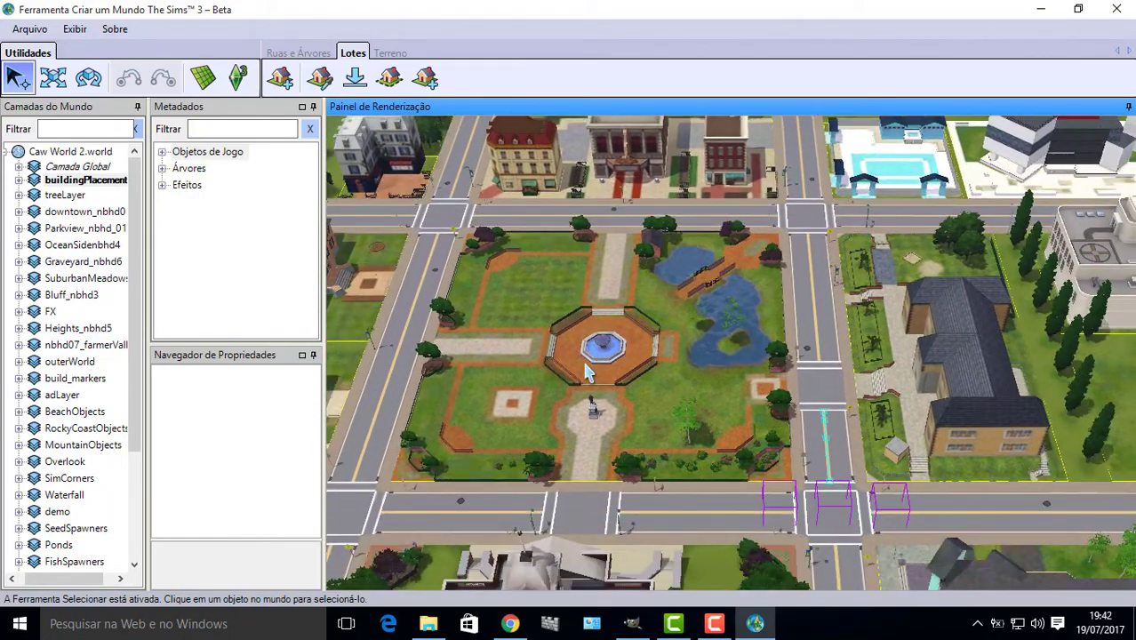
scroll(585, 373, up, 2)
key(Left)
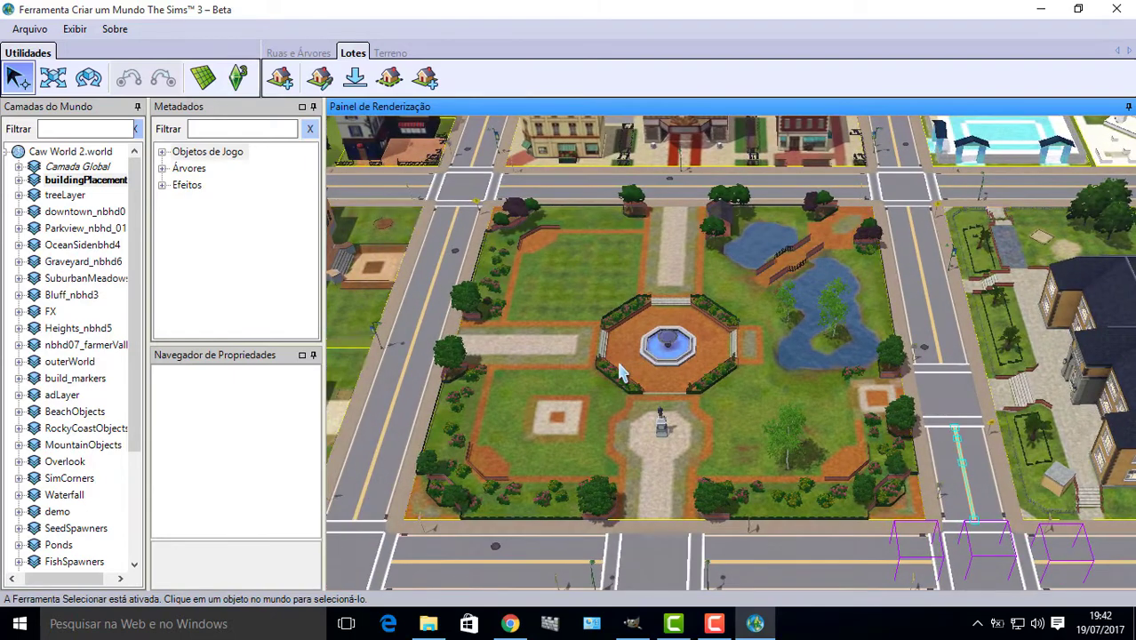
scroll(622, 373, up, 1)
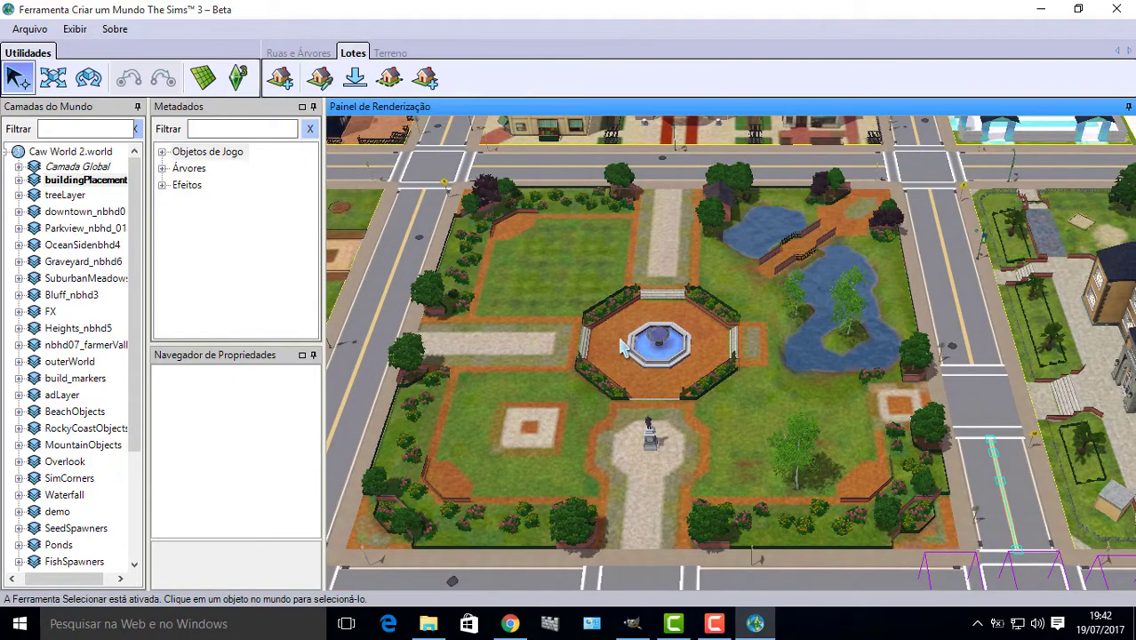
click(659, 354)
scroll(644, 345, up, 3)
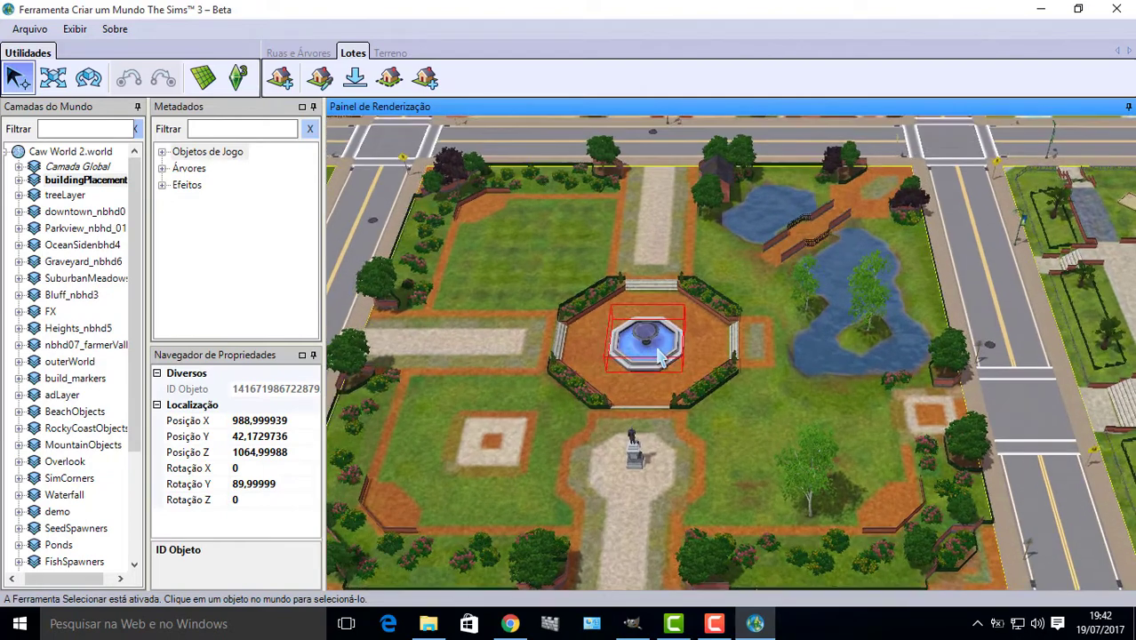
scroll(638, 338, up, 2)
key(Left)
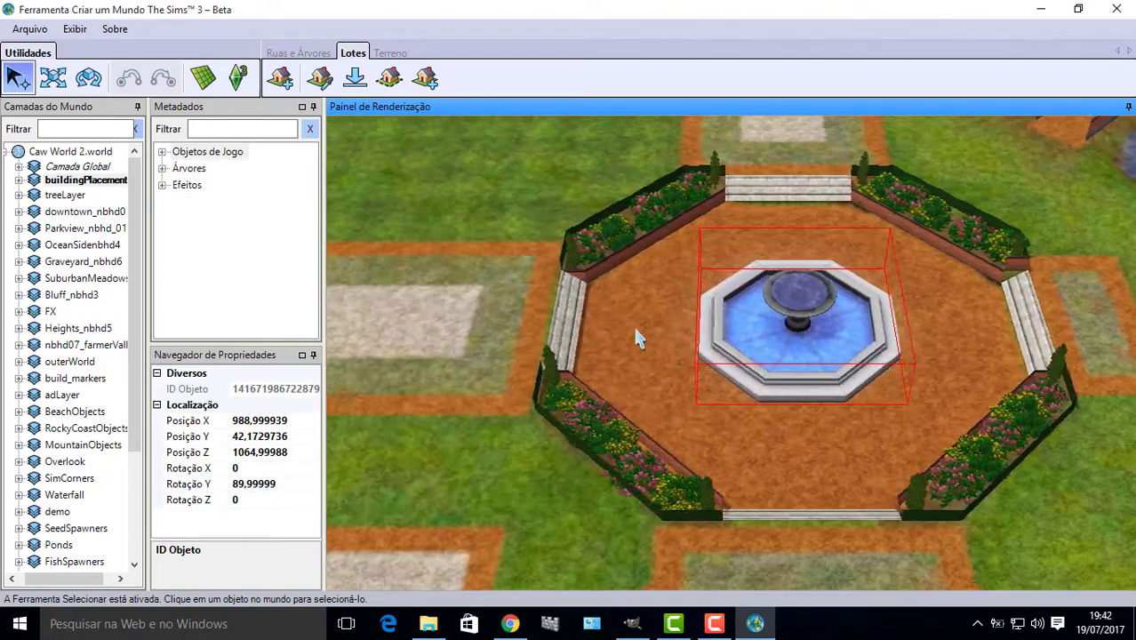
scroll(787, 355, down, 2)
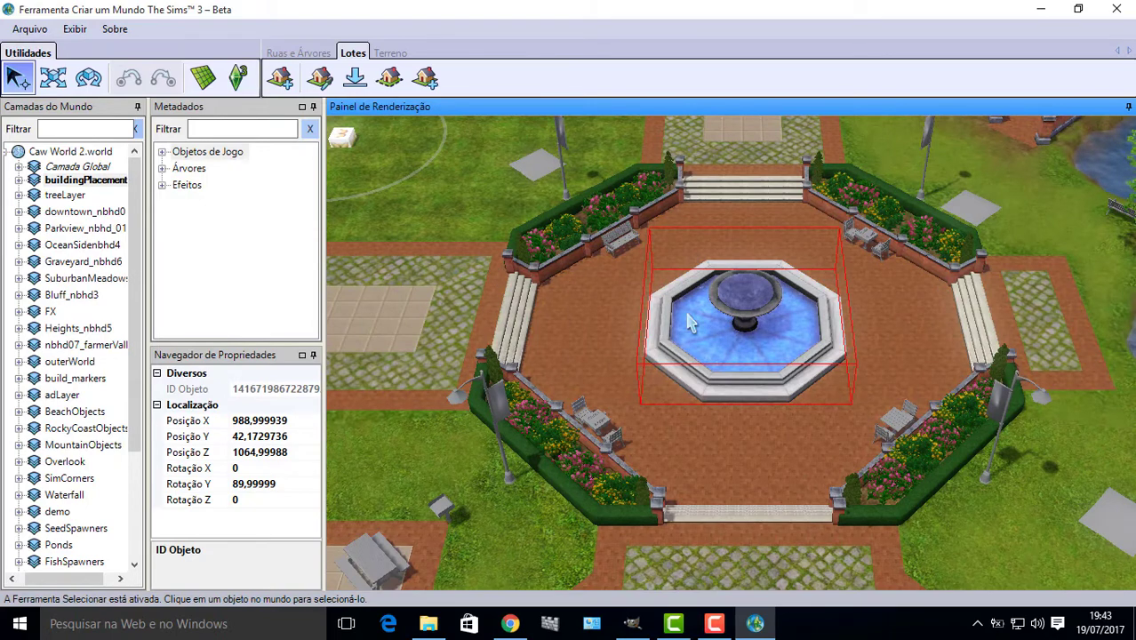
key(Delete)
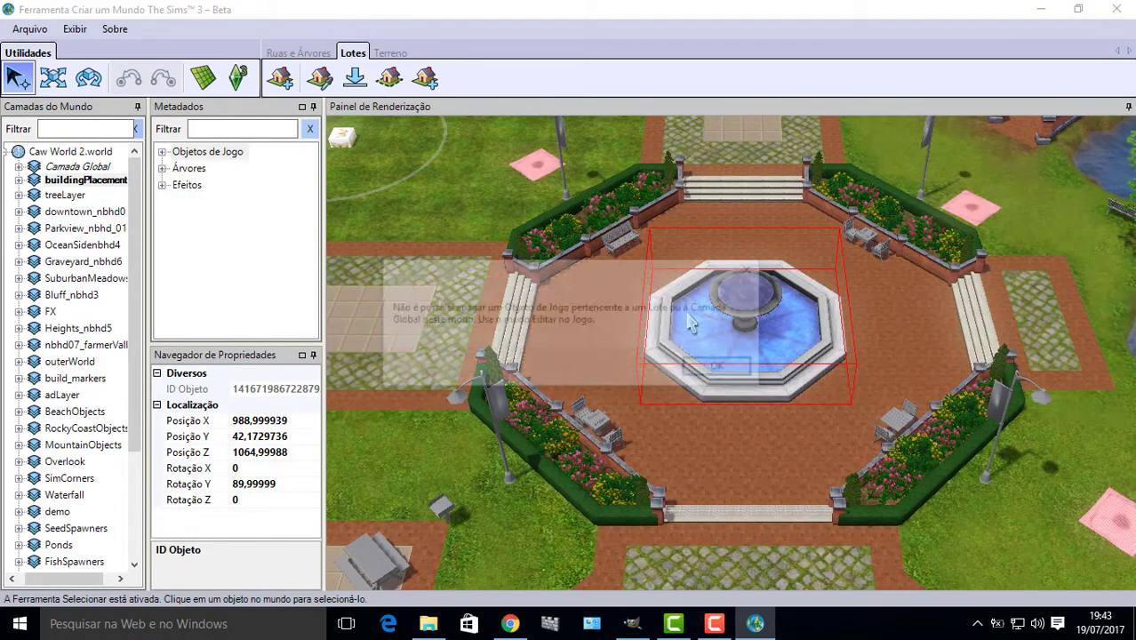
click(723, 368)
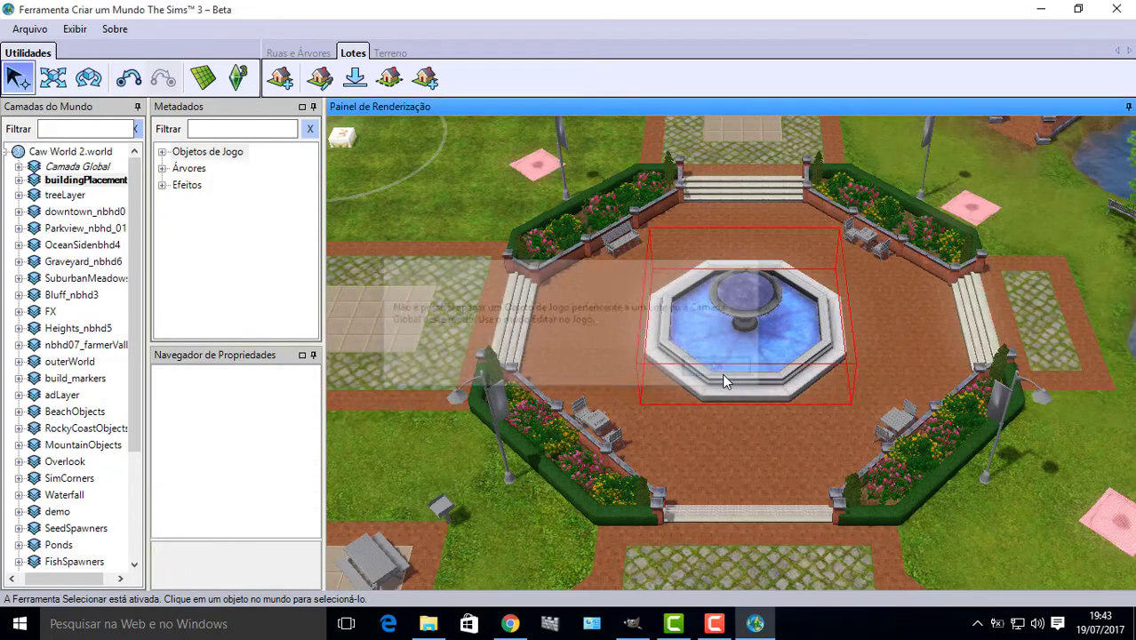
- Examine the central park and the downtown lots around it, including the school, hospital, diner and red-brick town hall
scroll(737, 329, down, 3)
scroll(736, 328, down, 3)
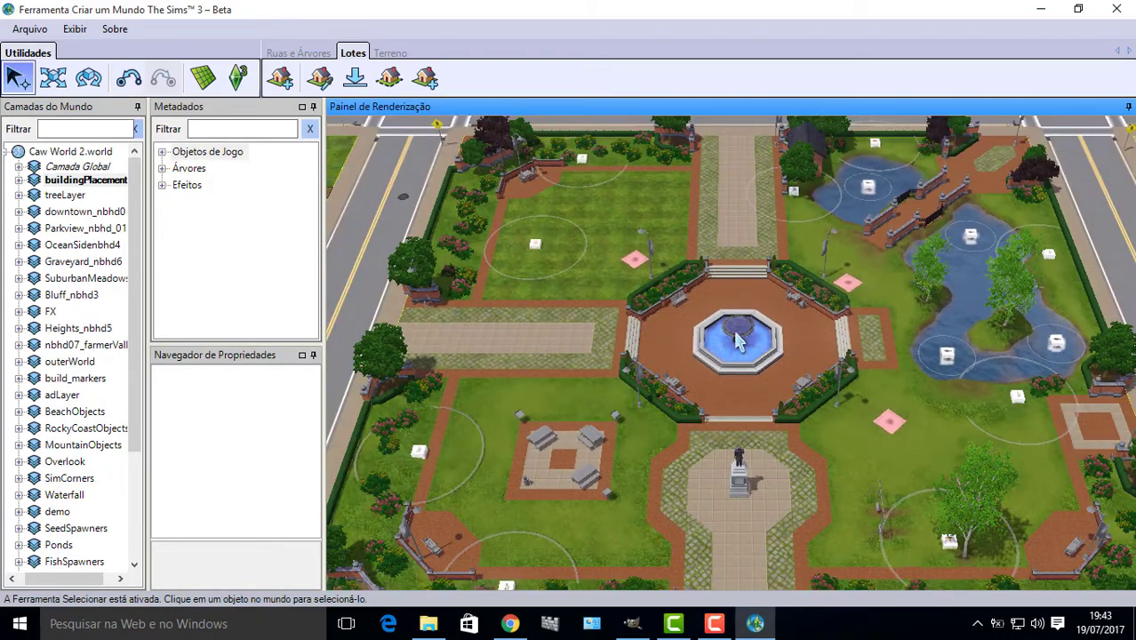
key(Right)
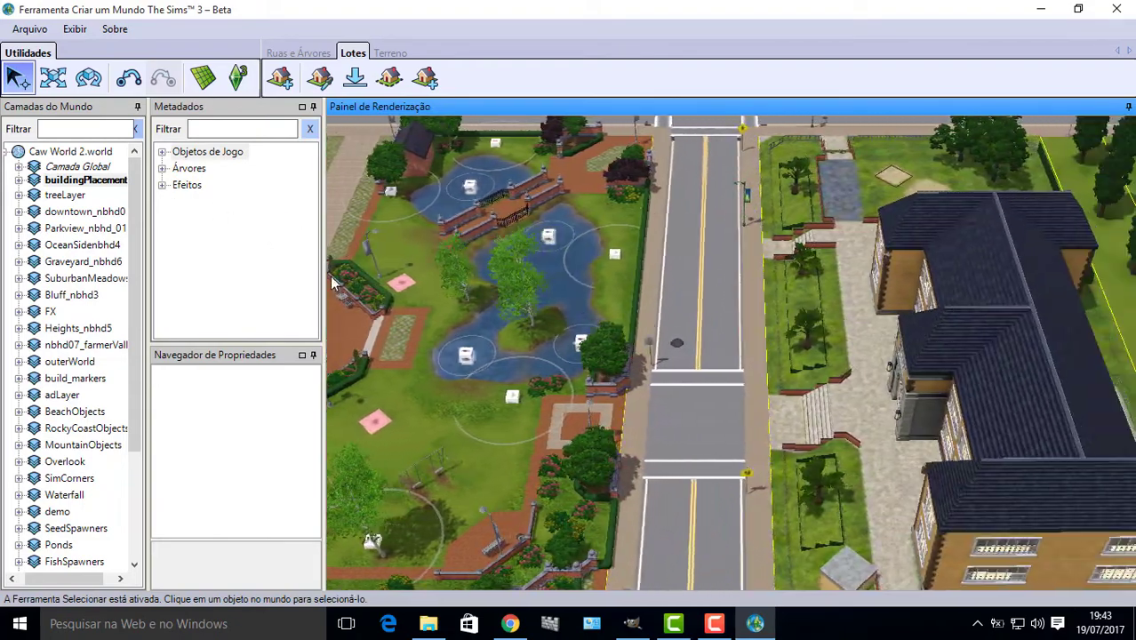
scroll(607, 259, down, 4)
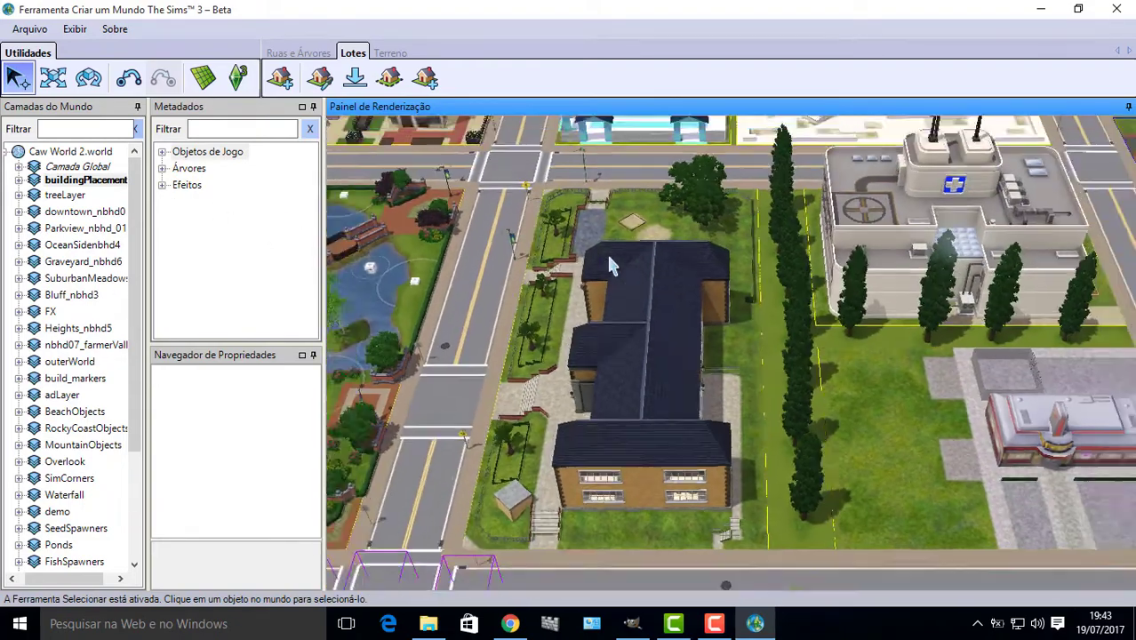
scroll(606, 260, down, 2)
key(Left)
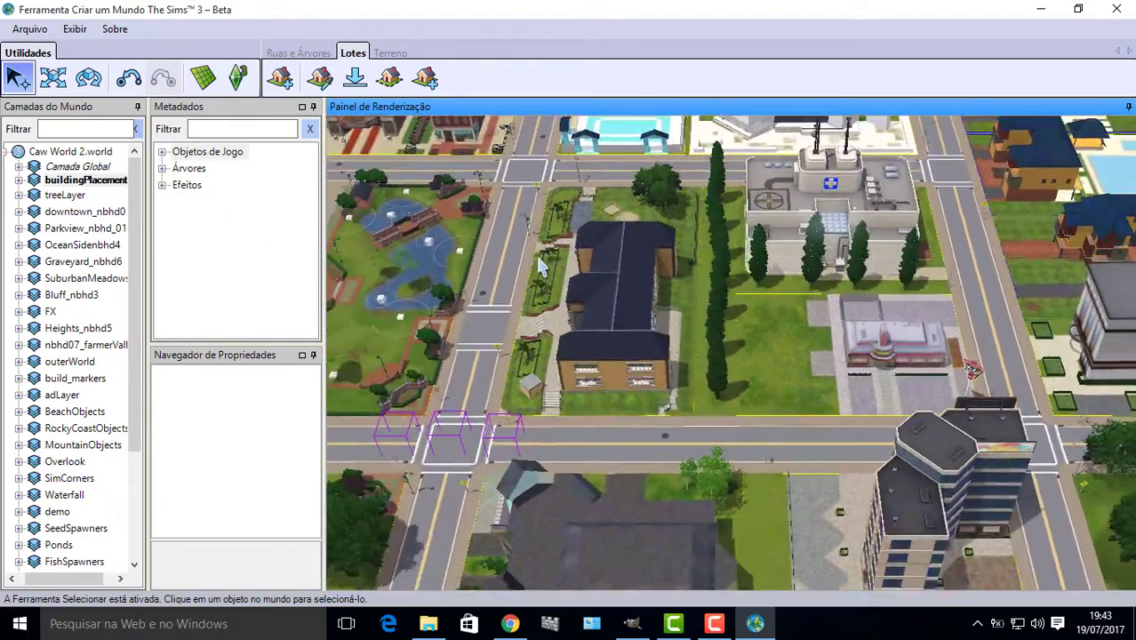
key(Left)
key(Down)
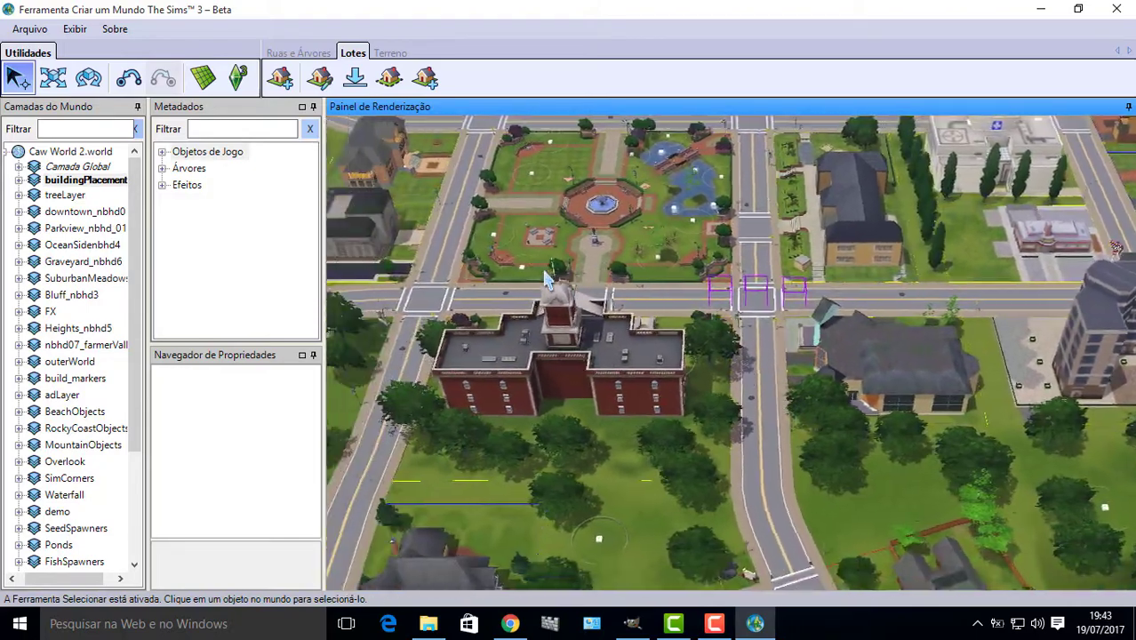
- Inspect the residential lots beyond the town hall and the wooded hillside beside the house with the swimming pool
key(Left)
key(Down)
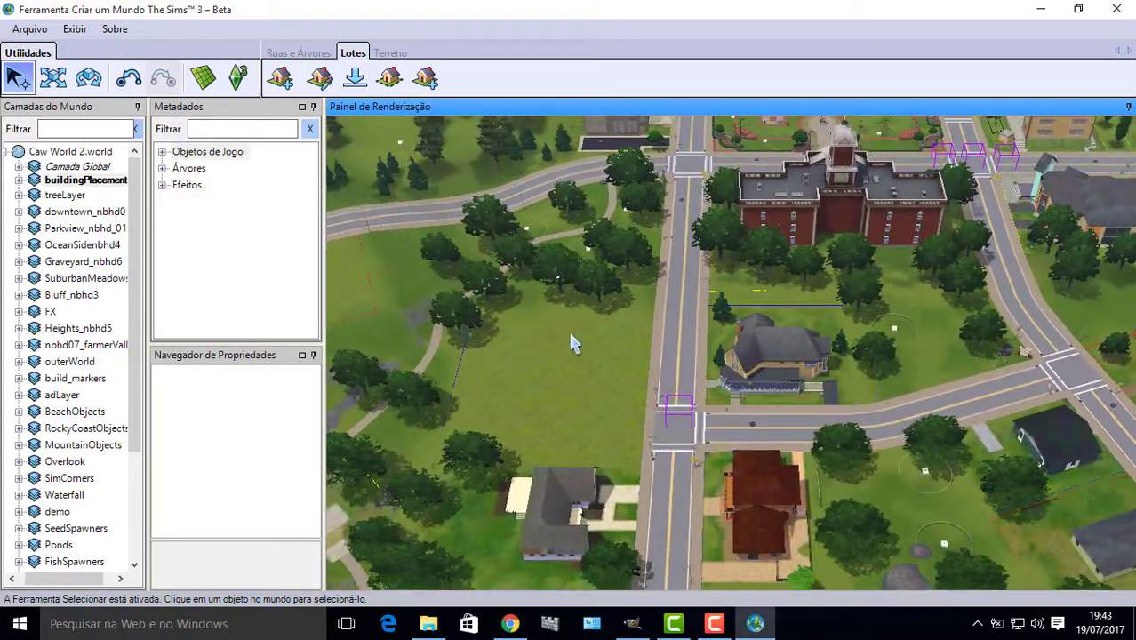
key(Left)
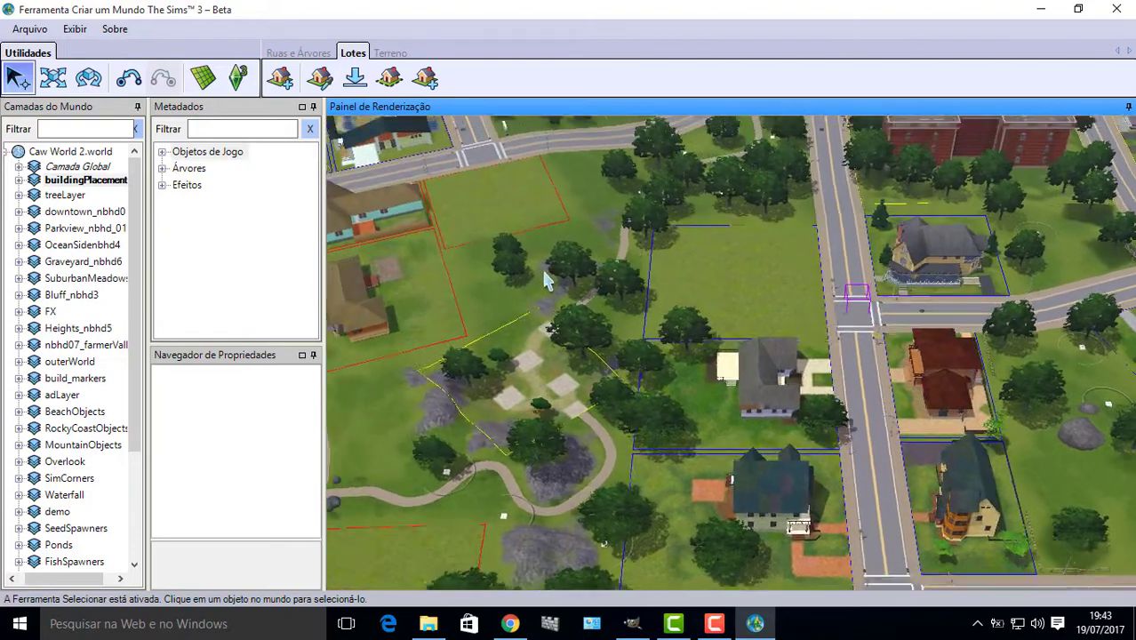
key(Left)
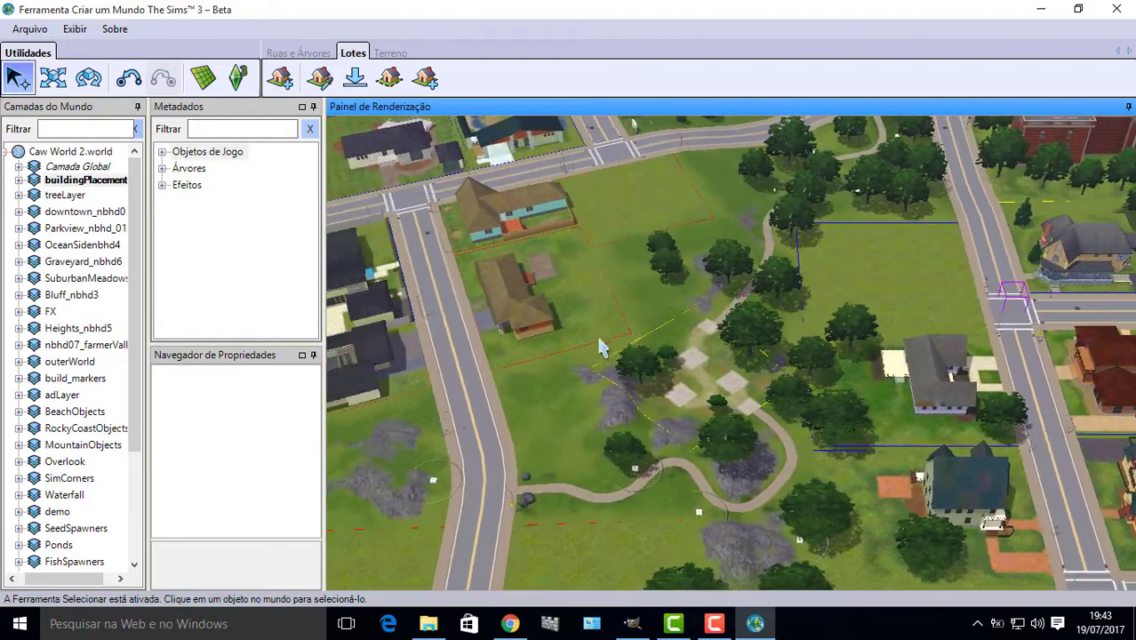
key(Left)
key(Down)
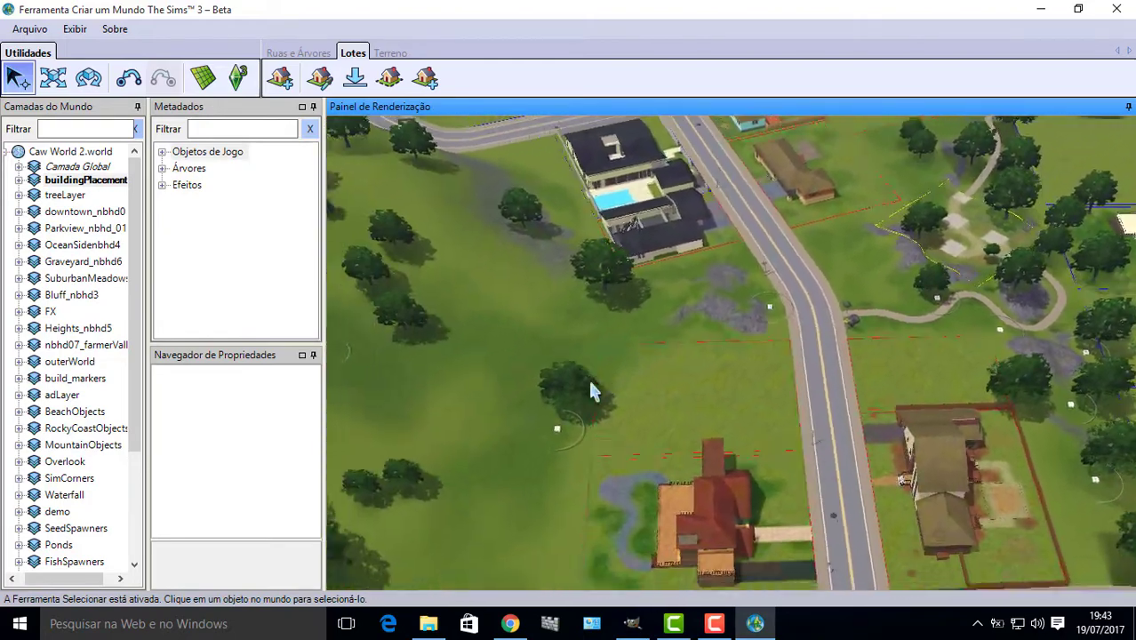
key(Left)
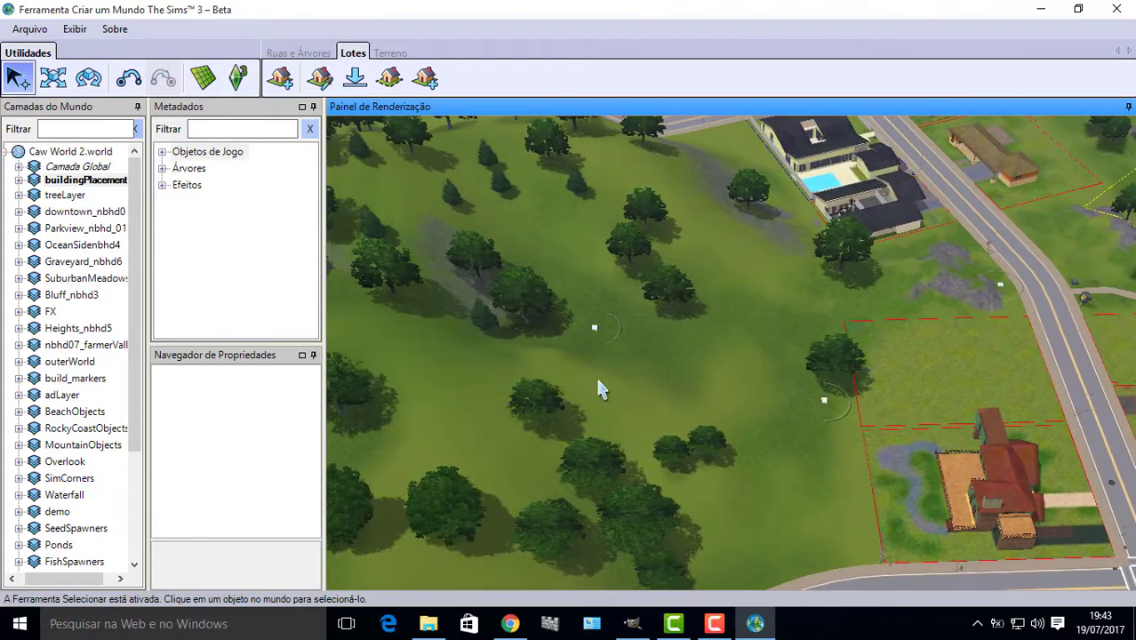
key(Up)
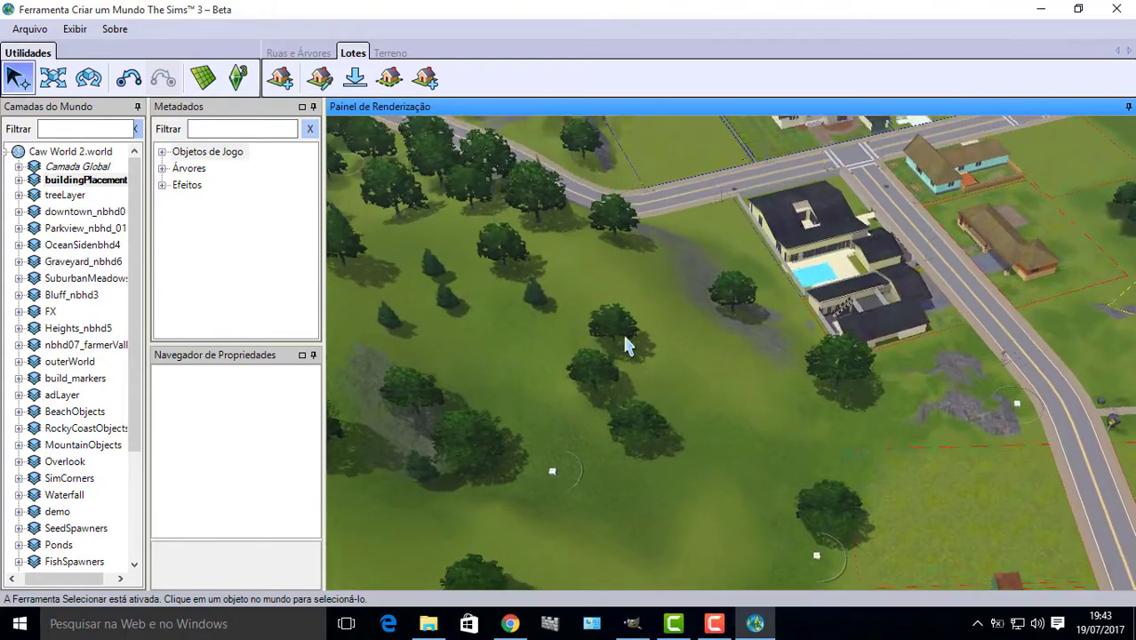
key(Up)
key(Left)
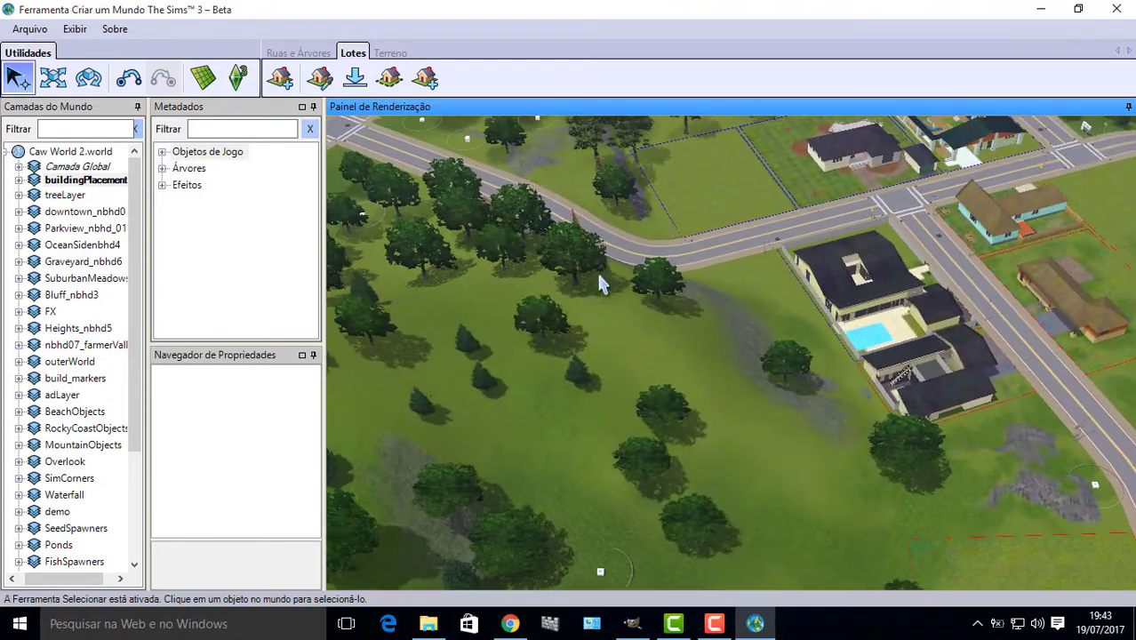
- Flatten the wooded terrain near the house with the swimming pool using the Aplanar Terreno sculpting modifier
click(299, 53)
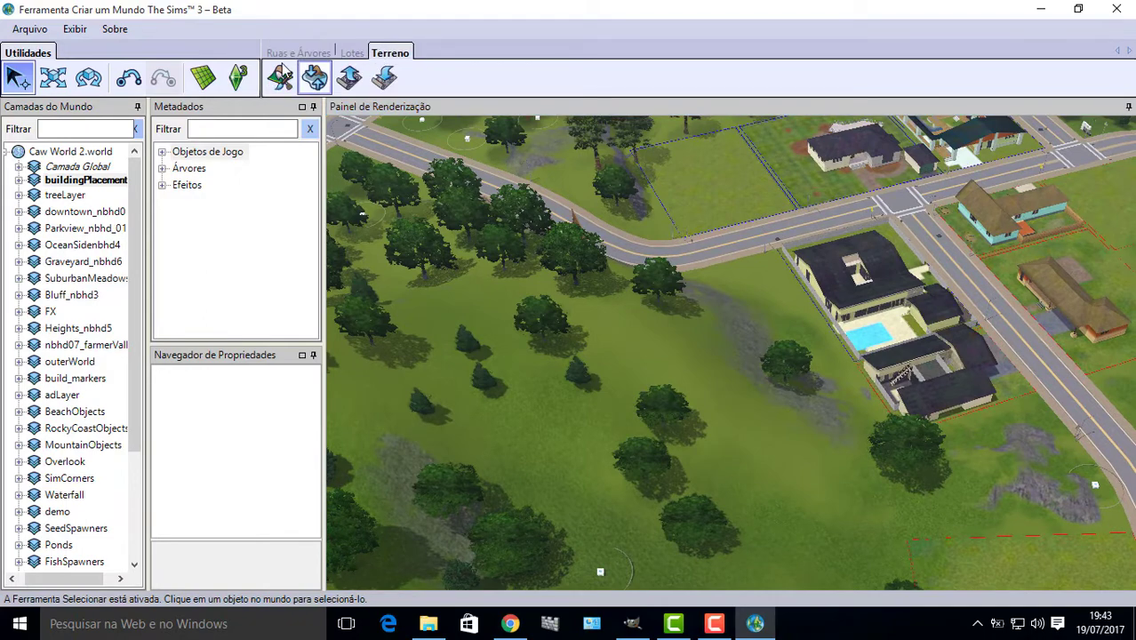
click(280, 76)
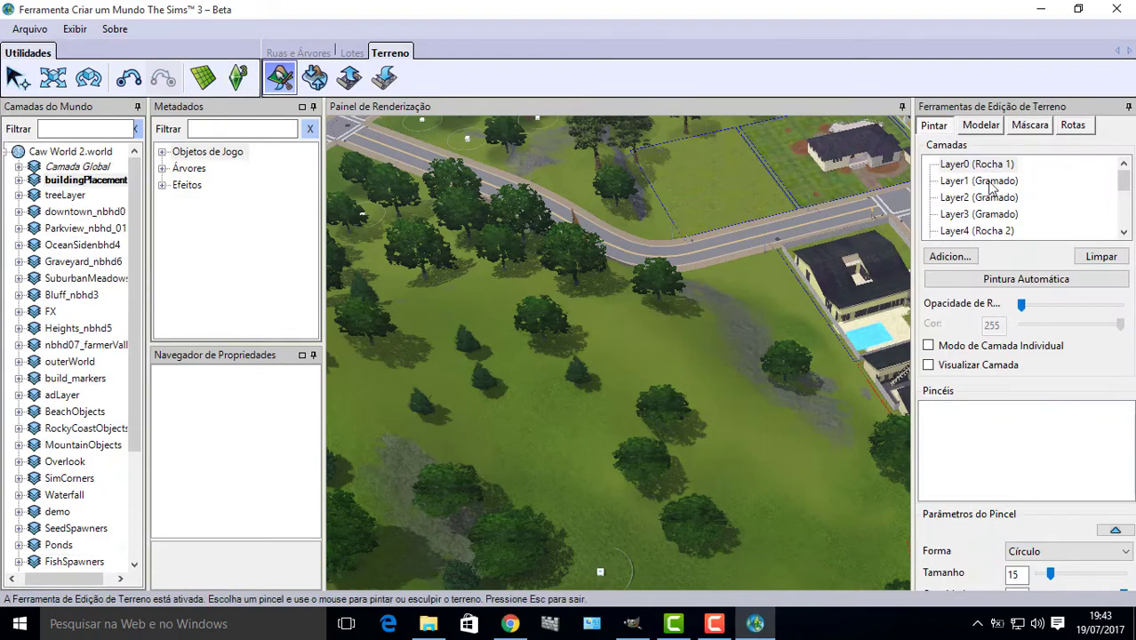
key(Right)
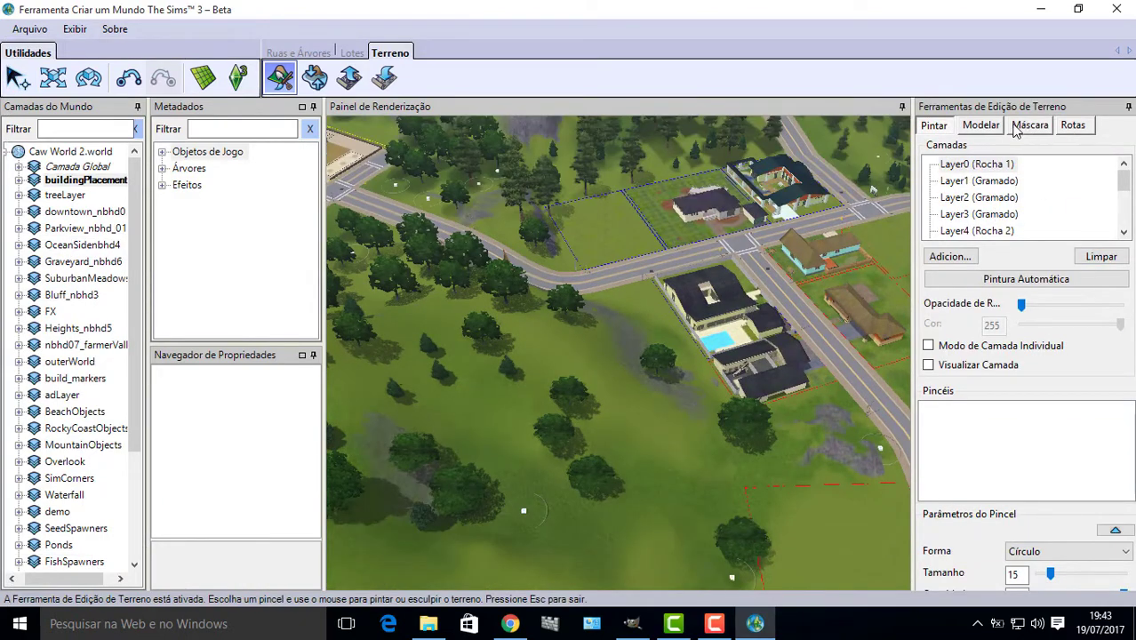
click(981, 127)
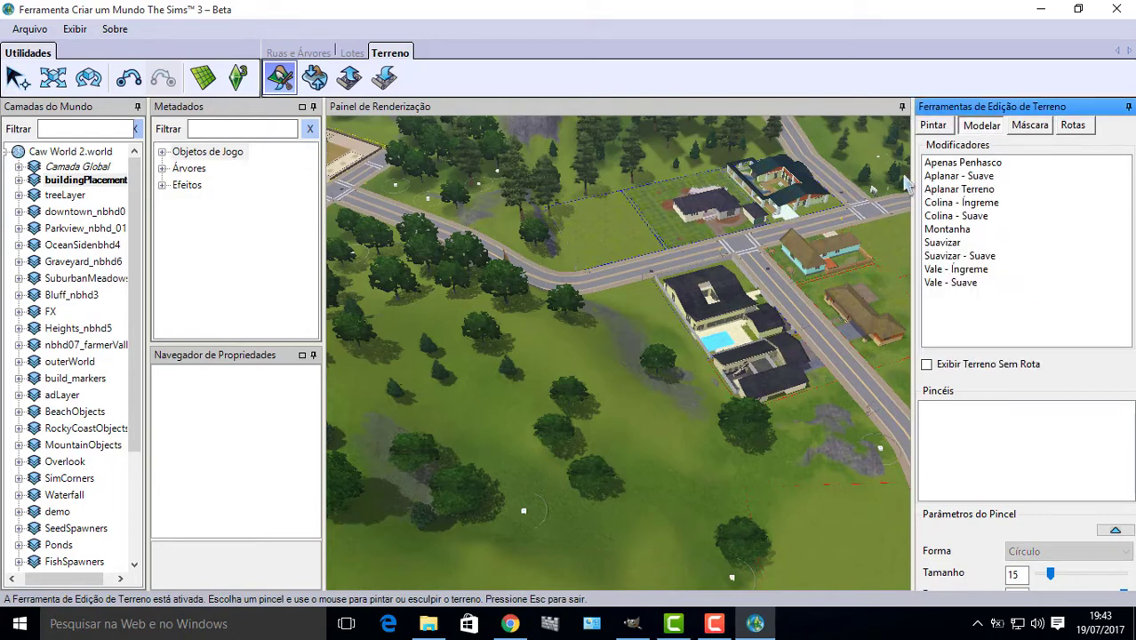
click(969, 190)
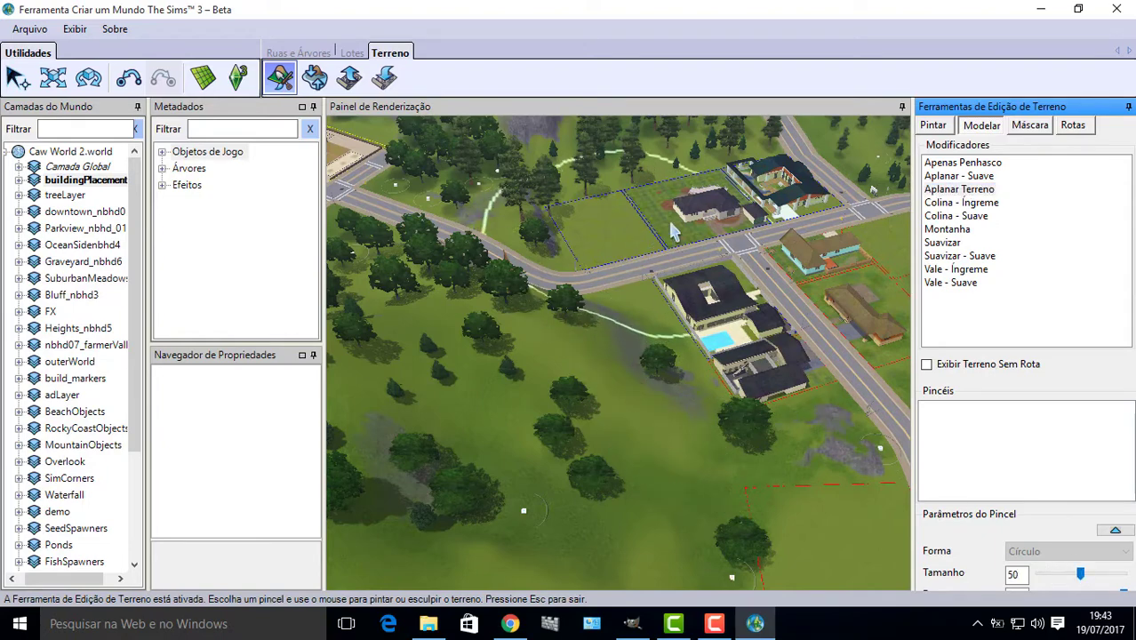
mouse_move(720, 207)
mouse_down()
mouse_move(602, 367)
mouse_move(534, 417)
mouse_move(403, 456)
mouse_move(543, 500)
mouse_move(703, 433)
mouse_move(639, 471)
mouse_move(464, 498)
mouse_move(395, 396)
mouse_move(402, 329)
mouse_move(421, 296)
mouse_move(543, 200)
mouse_move(681, 163)
mouse_up()
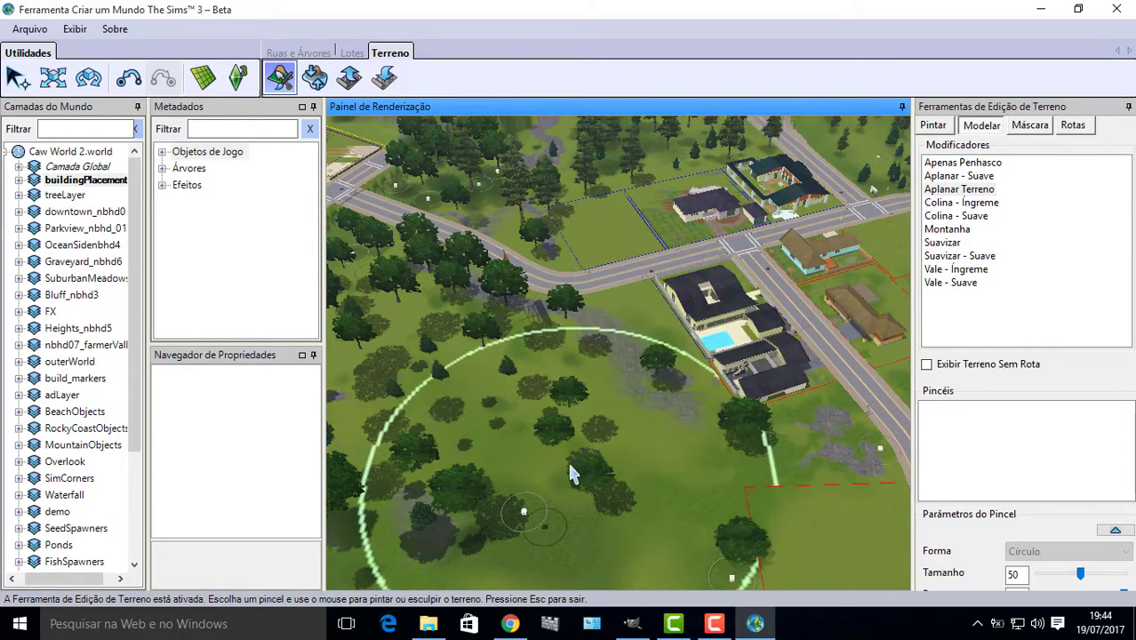
- Examine the terrain of the wooded hillside, the runway and the orange-roofed base with its watchtowers
key(Down)
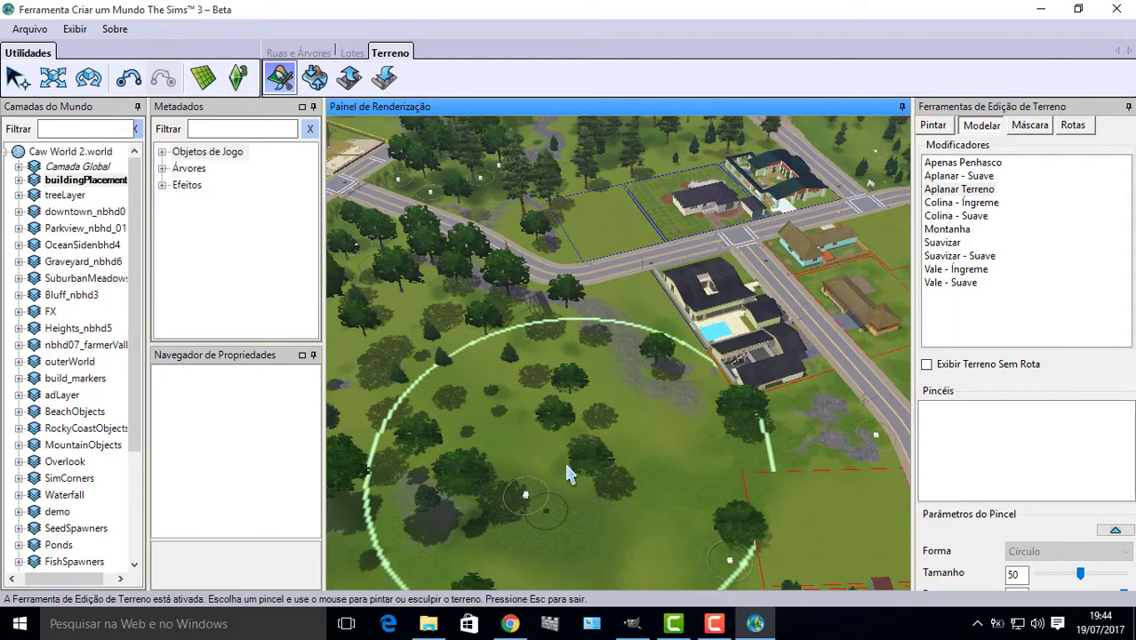
scroll(569, 480, up, 5)
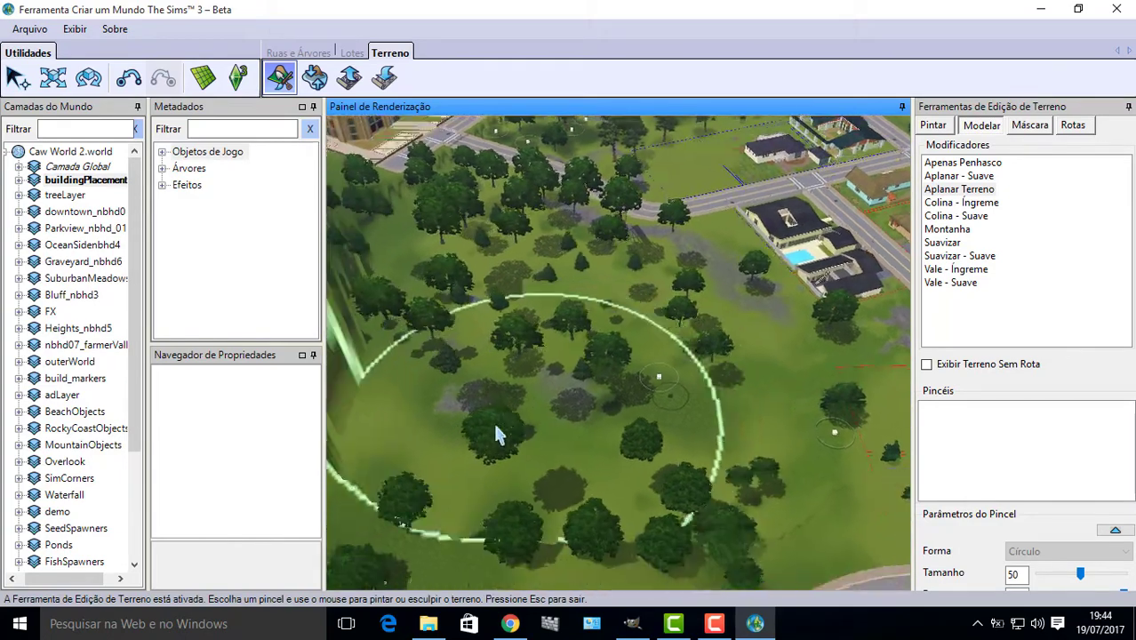
mouse_move(523, 291)
middle_down()
mouse_move(532, 271)
mouse_move(476, 305)
mouse_move(508, 425)
mouse_move(523, 281)
mouse_move(551, 246)
mouse_move(649, 266)
mouse_move(558, 226)
mouse_move(551, 186)
mouse_move(548, 329)
mouse_move(580, 524)
mouse_move(720, 595)
mouse_move(443, 244)
mouse_move(520, 175)
mouse_move(650, 141)
mouse_move(636, 156)
mouse_move(426, 178)
mouse_move(413, 446)
mouse_move(552, 544)
mouse_move(436, 531)
mouse_move(670, 519)
mouse_move(543, 404)
mouse_move(408, 359)
mouse_move(710, 480)
mouse_move(746, 568)
mouse_move(622, 533)
mouse_move(780, 453)
mouse_move(616, 517)
mouse_move(542, 426)
mouse_move(502, 347)
mouse_move(471, 216)
mouse_move(247, 310)
mouse_move(333, 562)
mouse_move(152, 223)
mouse_move(266, 266)
mouse_move(541, 312)
mouse_move(435, 466)
mouse_move(382, 400)
mouse_move(641, 329)
mouse_move(756, 250)
mouse_move(620, 206)
middle_up()
key(Down)
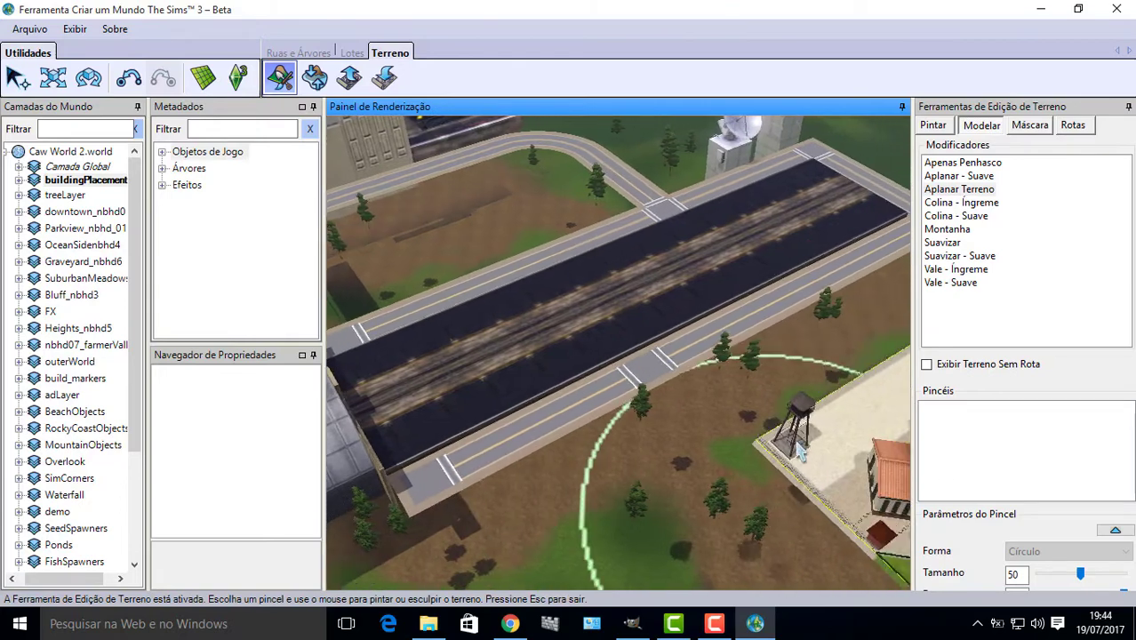
key(Right)
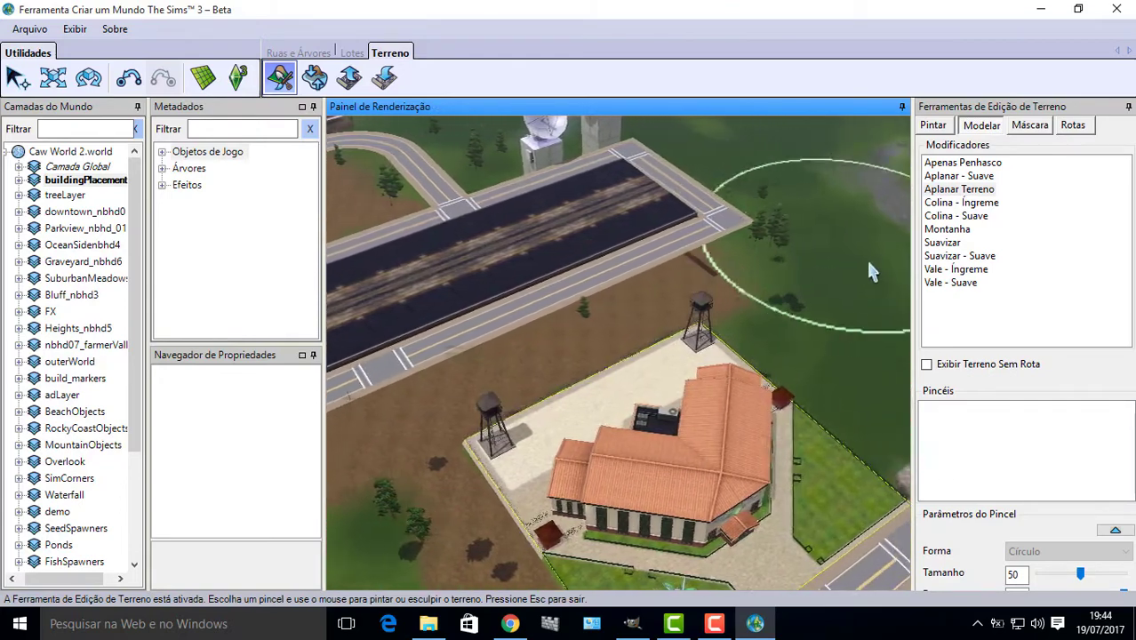
key(Right)
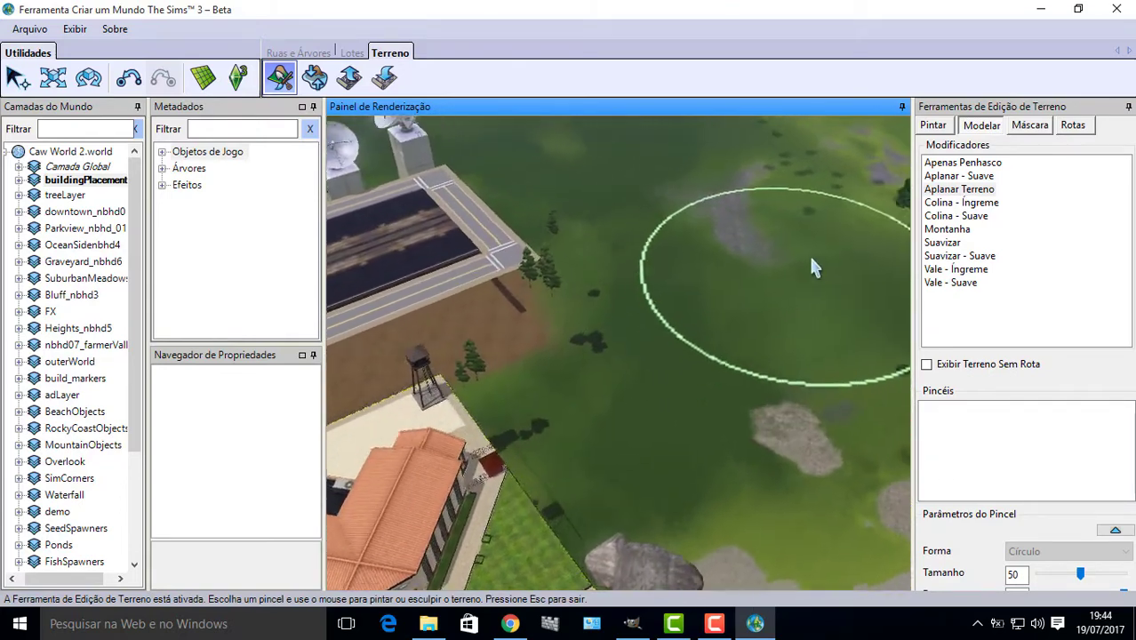
key(Up)
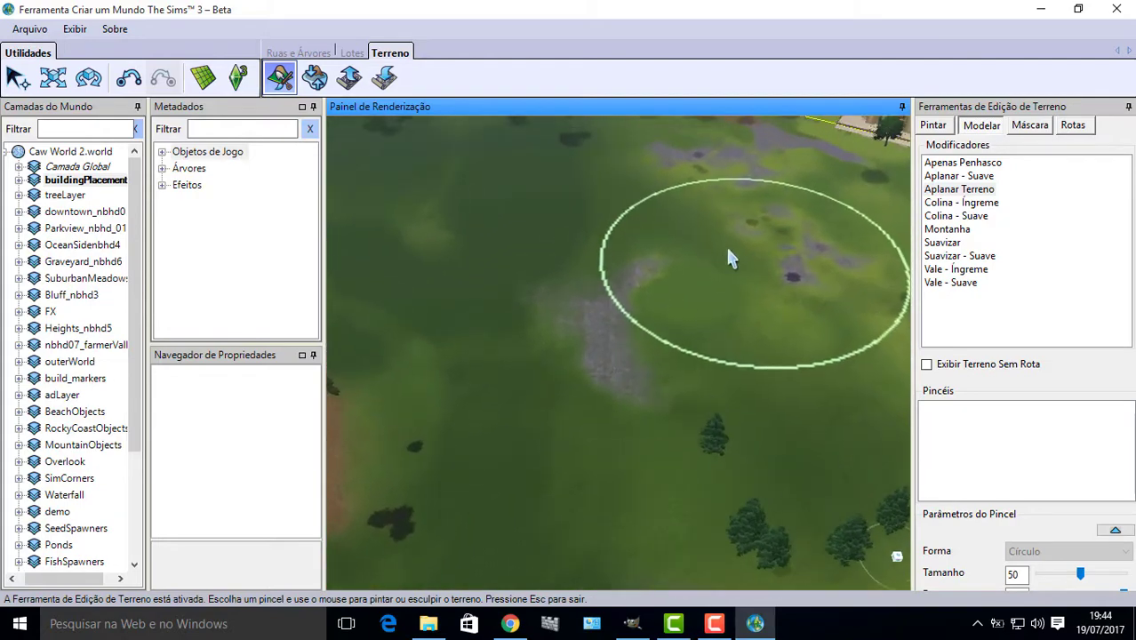
key(Up)
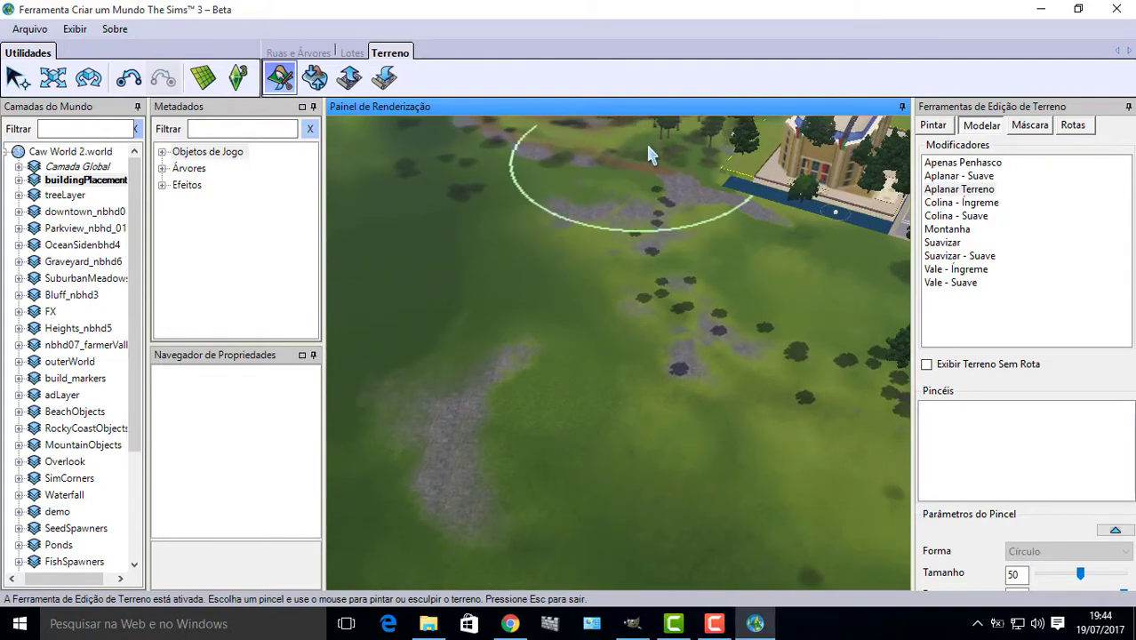
- Inspect the stadium lot and the pine woods and slopes surrounding it
key(Up)
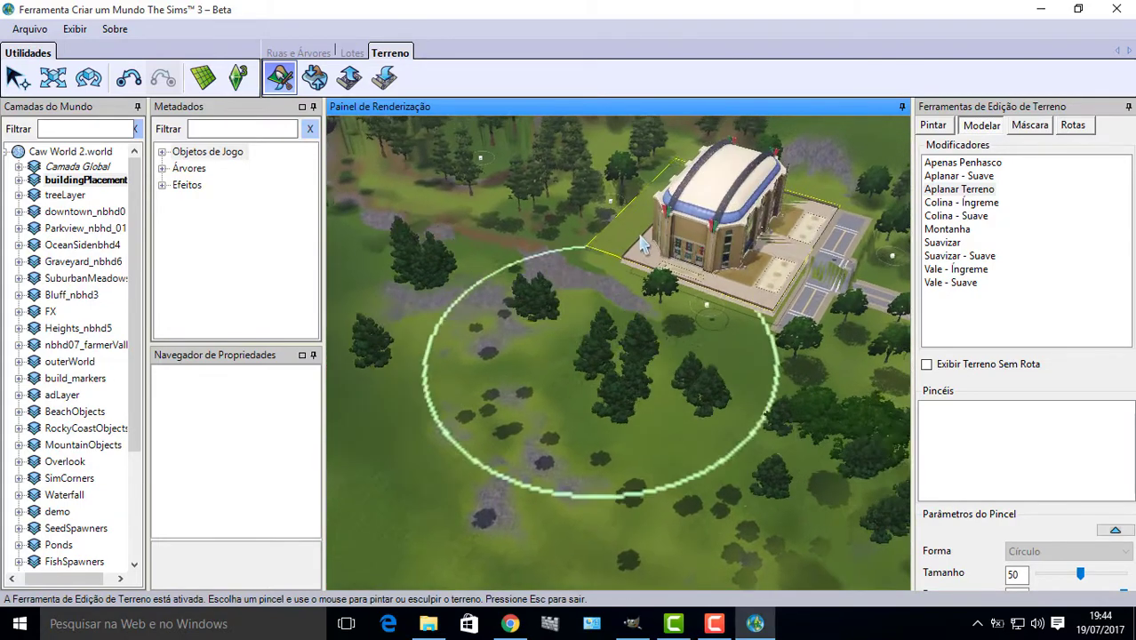
key(Up)
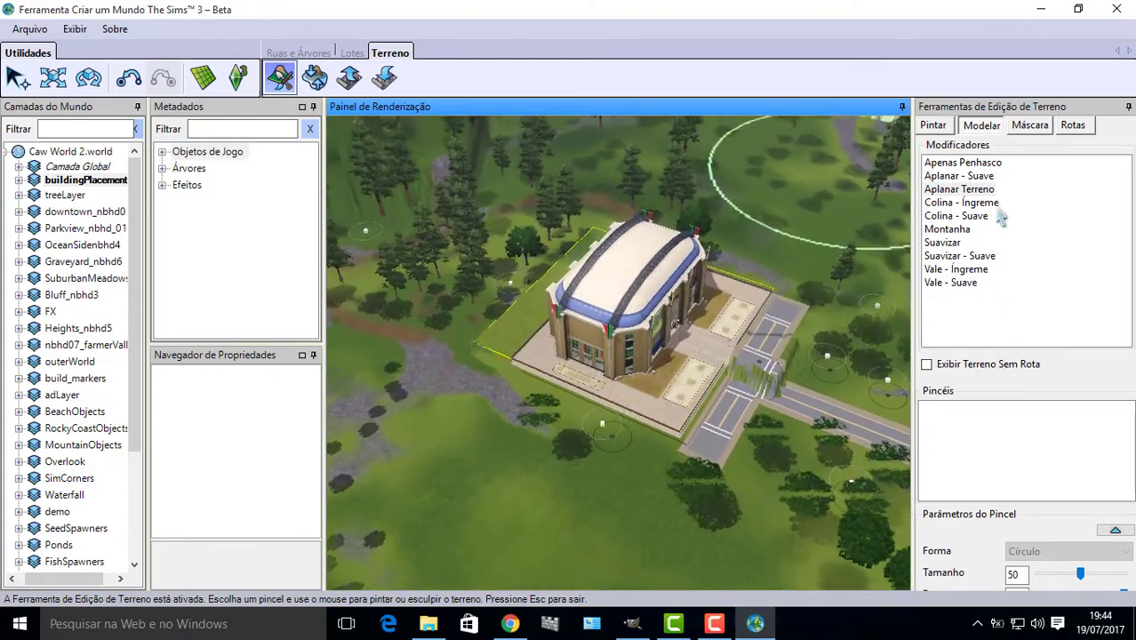
key(Up)
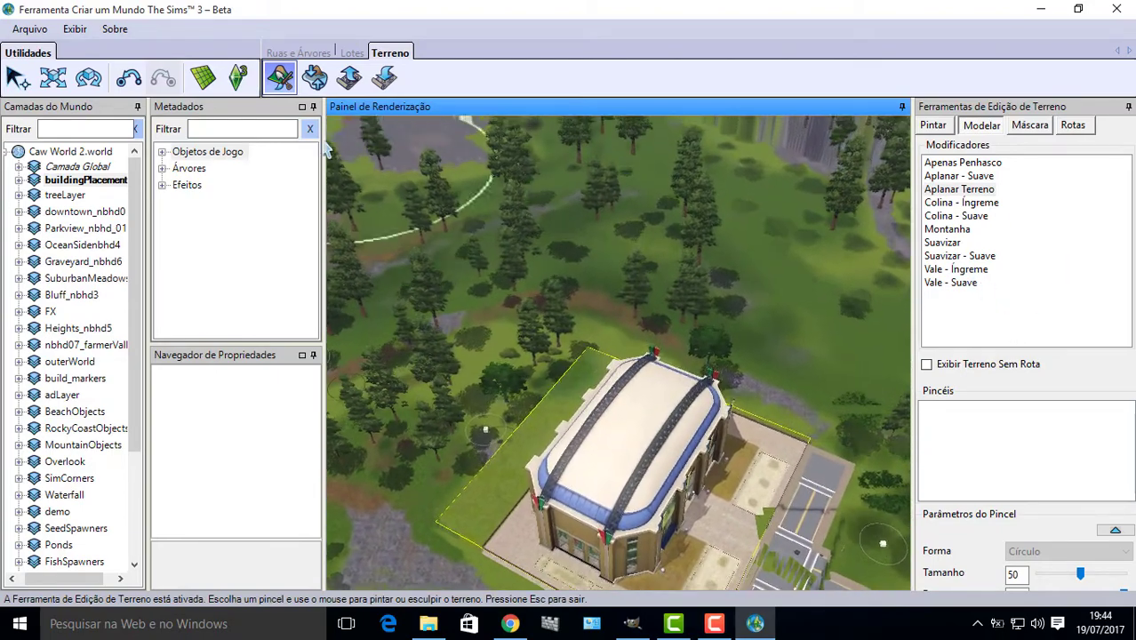
key(Up)
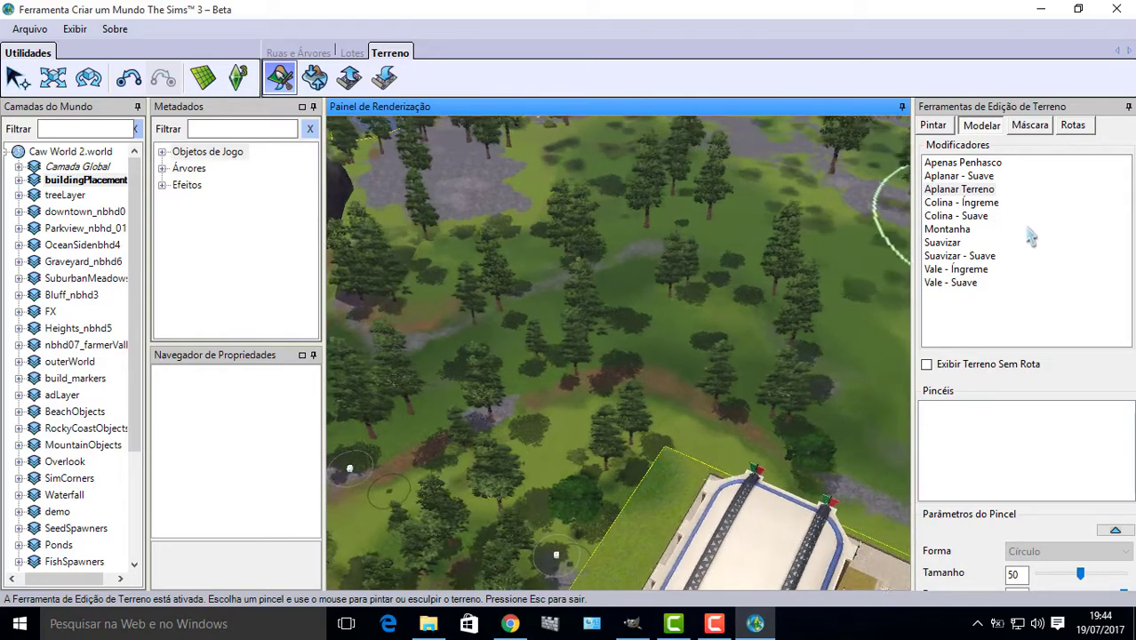
key(Up)
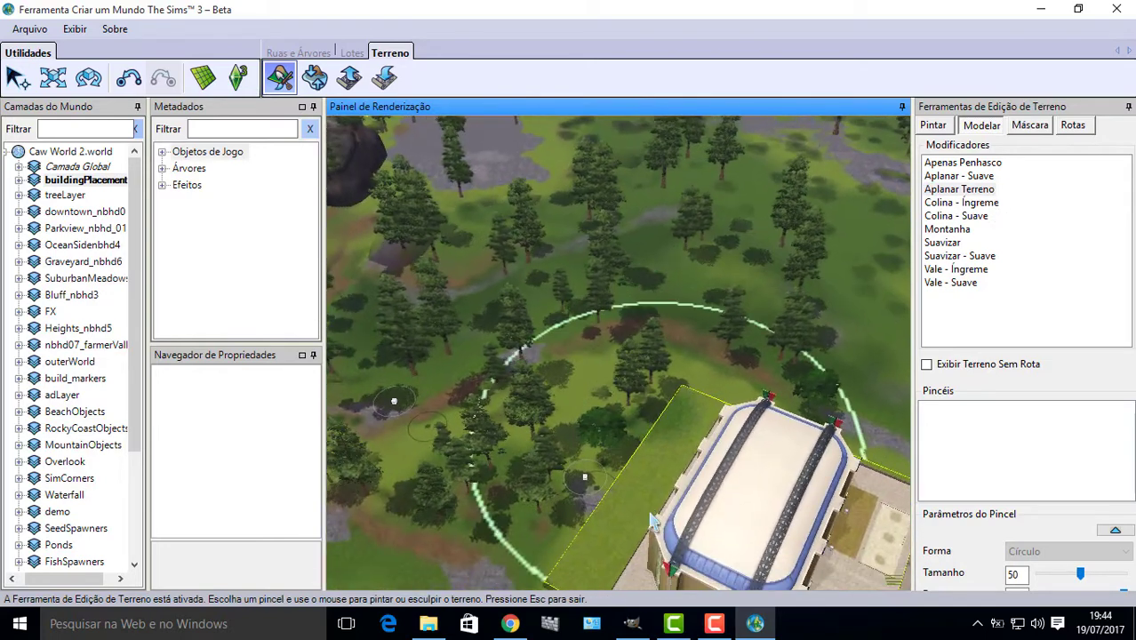
key(Down)
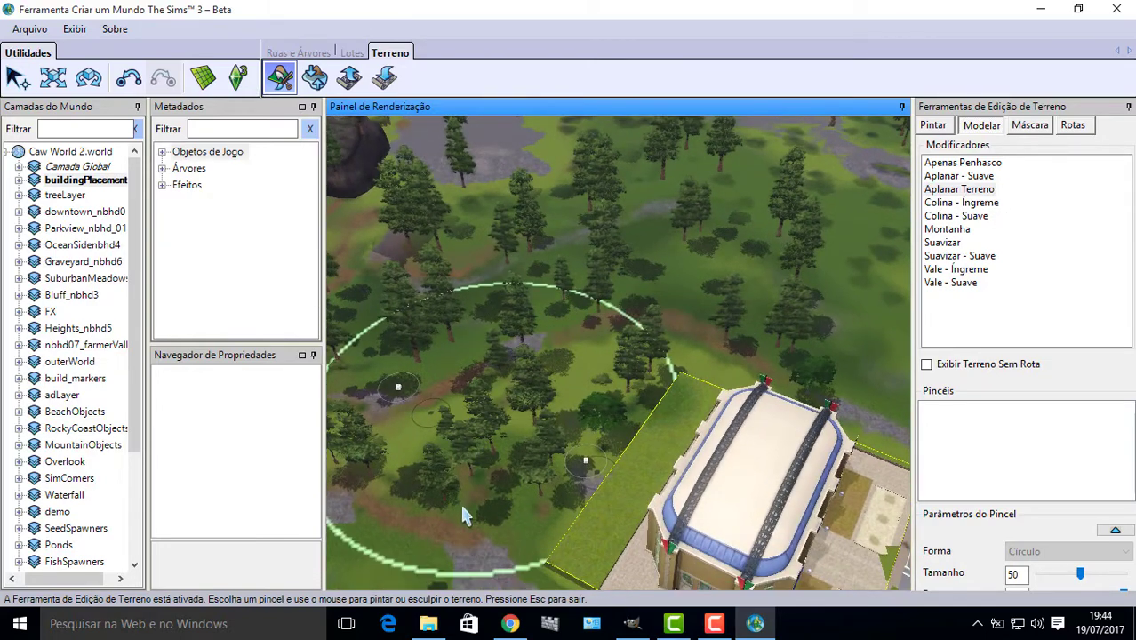
key(Down)
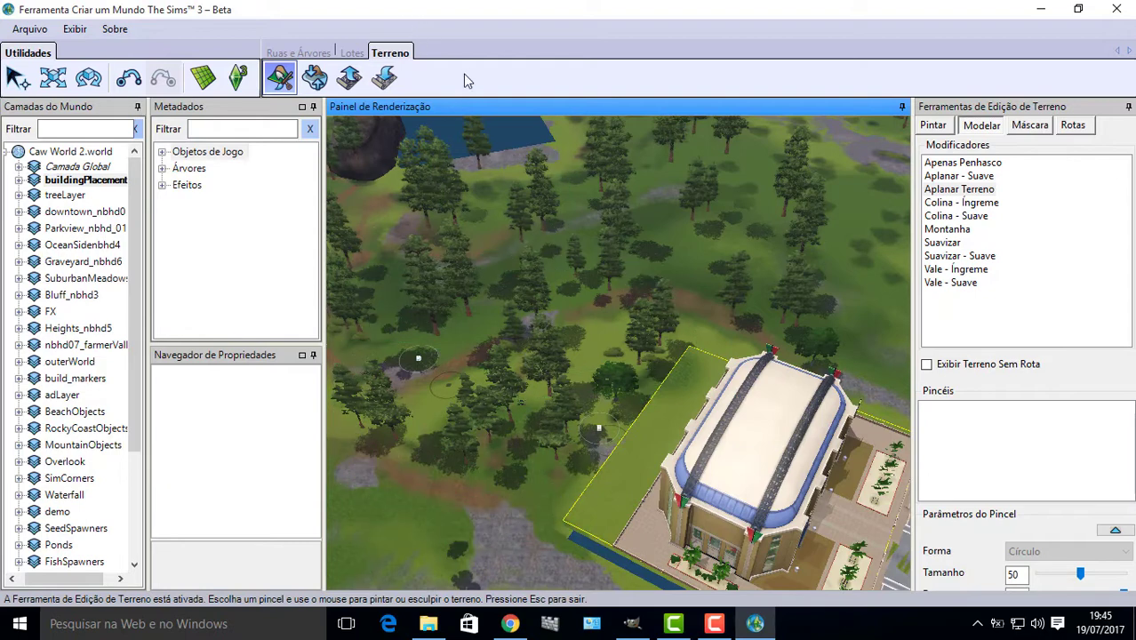
right_click(85, 156)
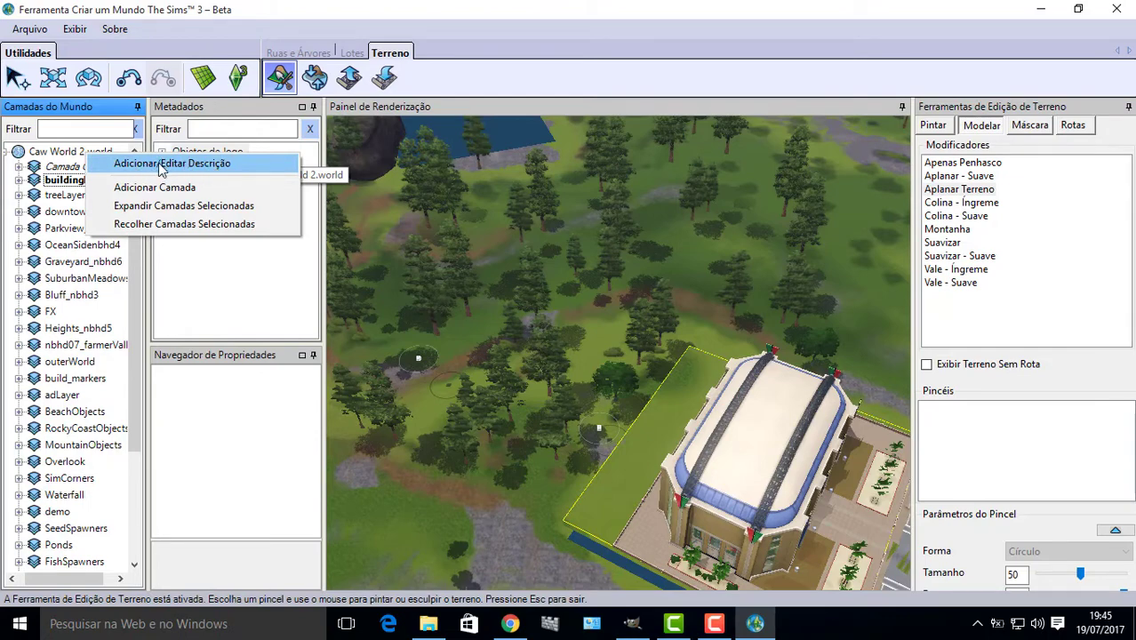
click(200, 166)
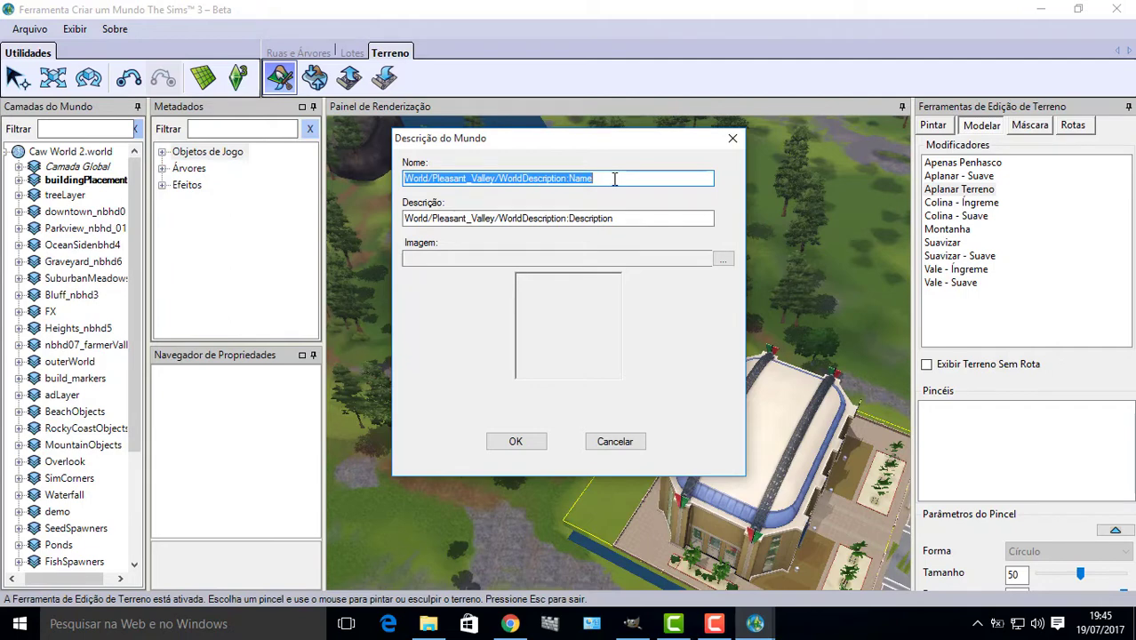
text(VALLEY)
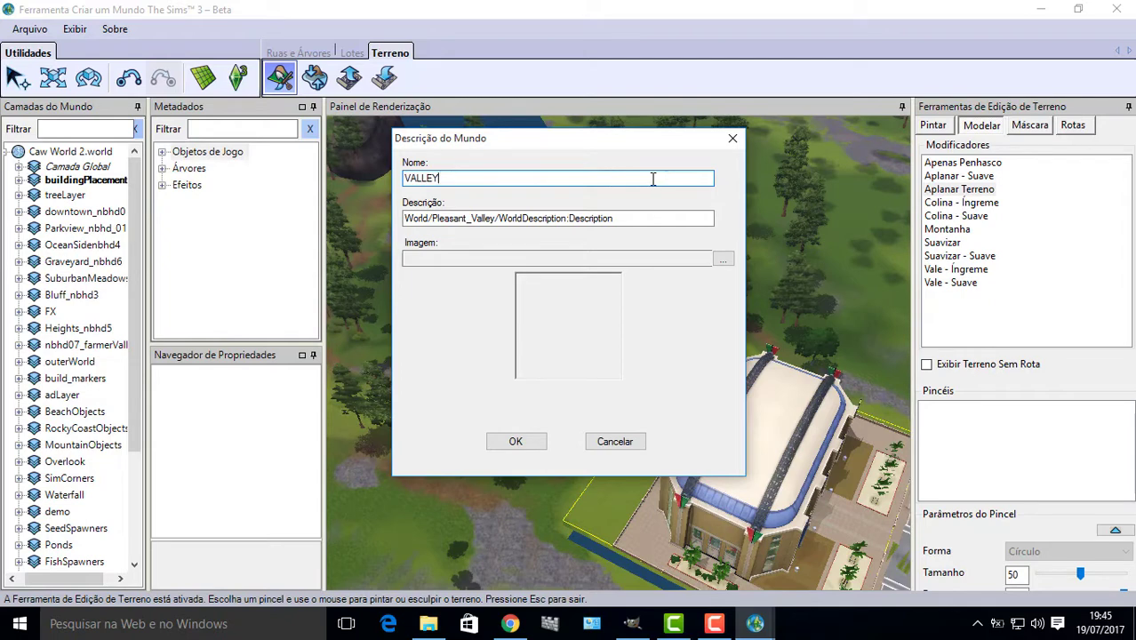
click(639, 218)
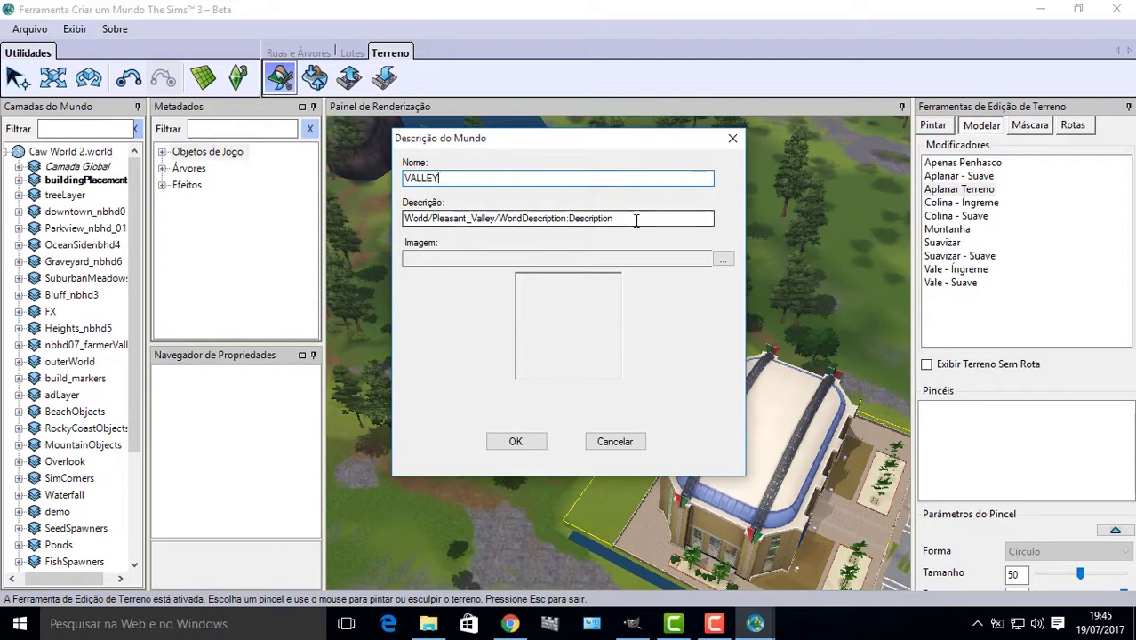
triple_click(634, 220)
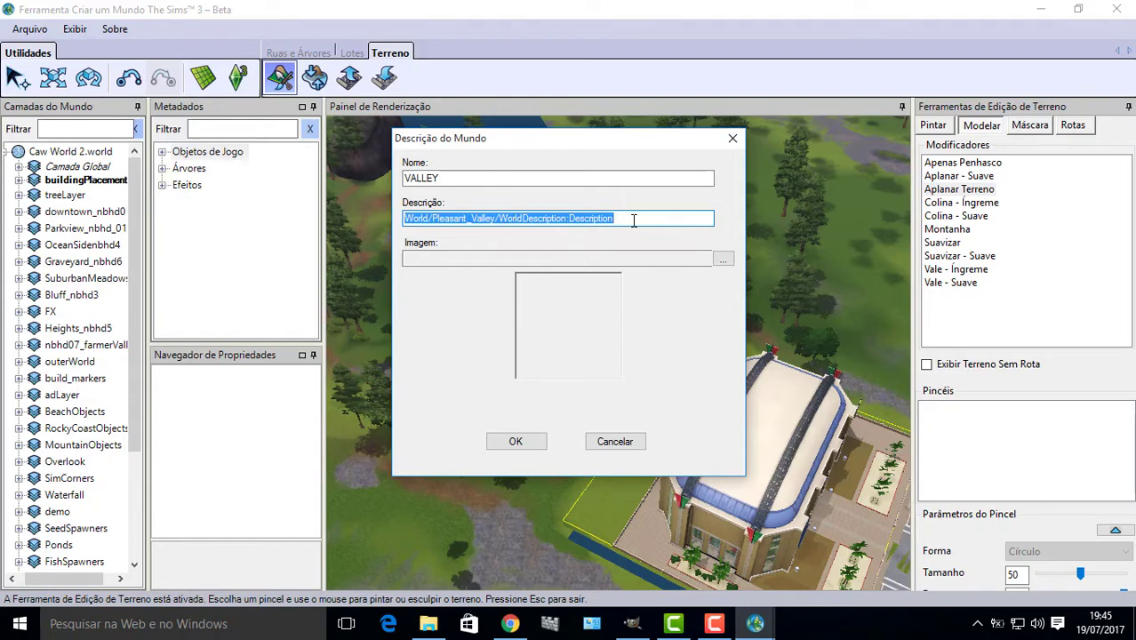
text(KKKKKKKKKKKKKKKKKKKKK)
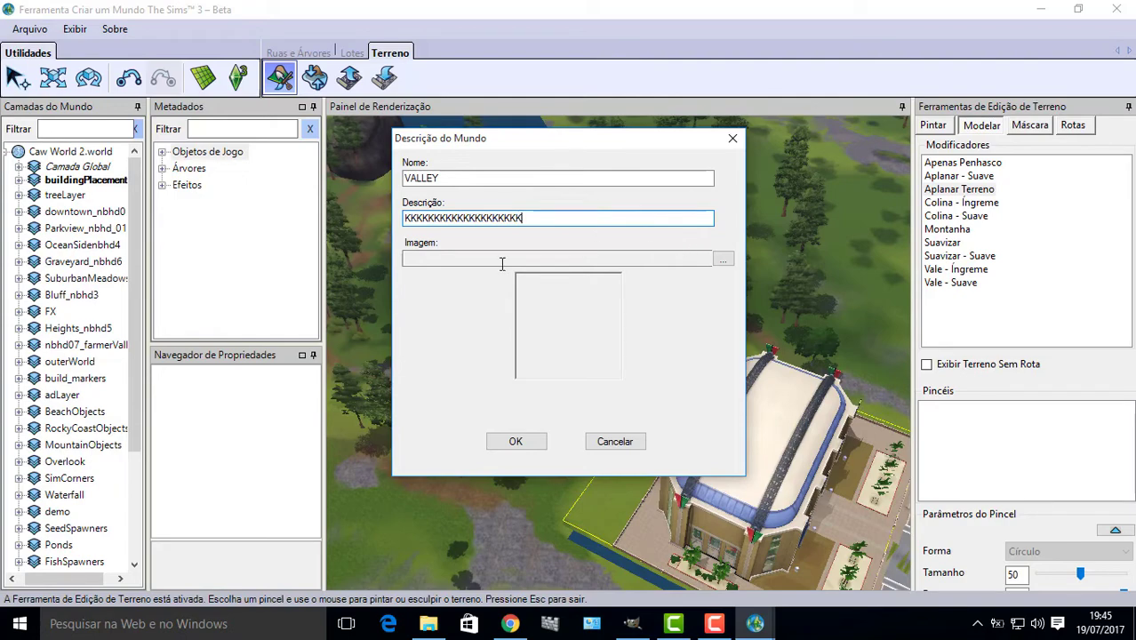
click(722, 259)
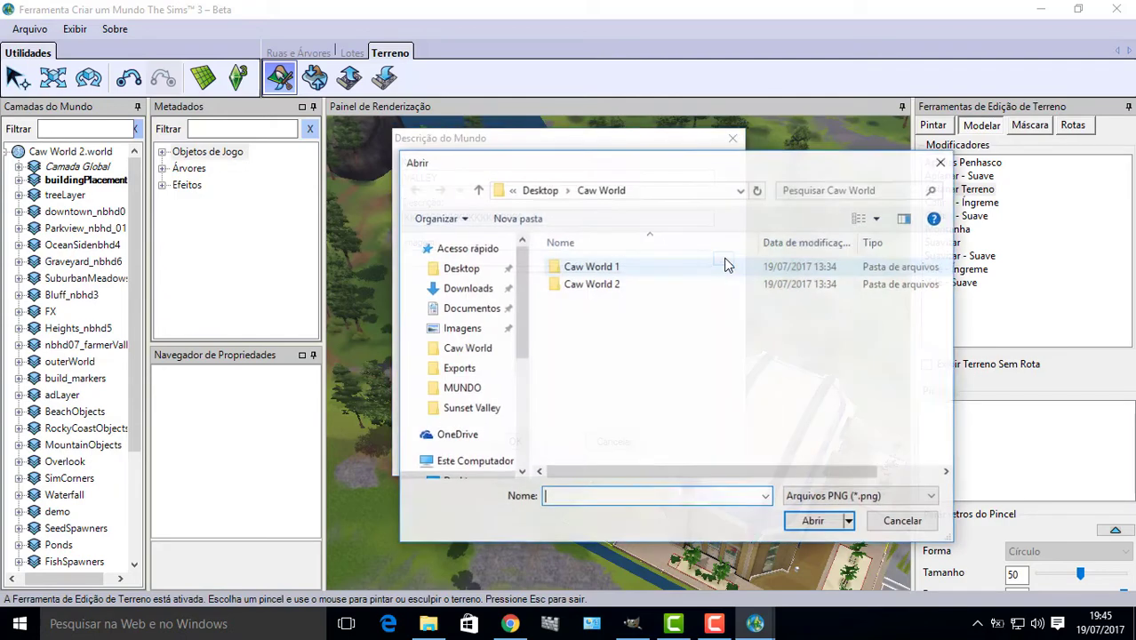
click(895, 526)
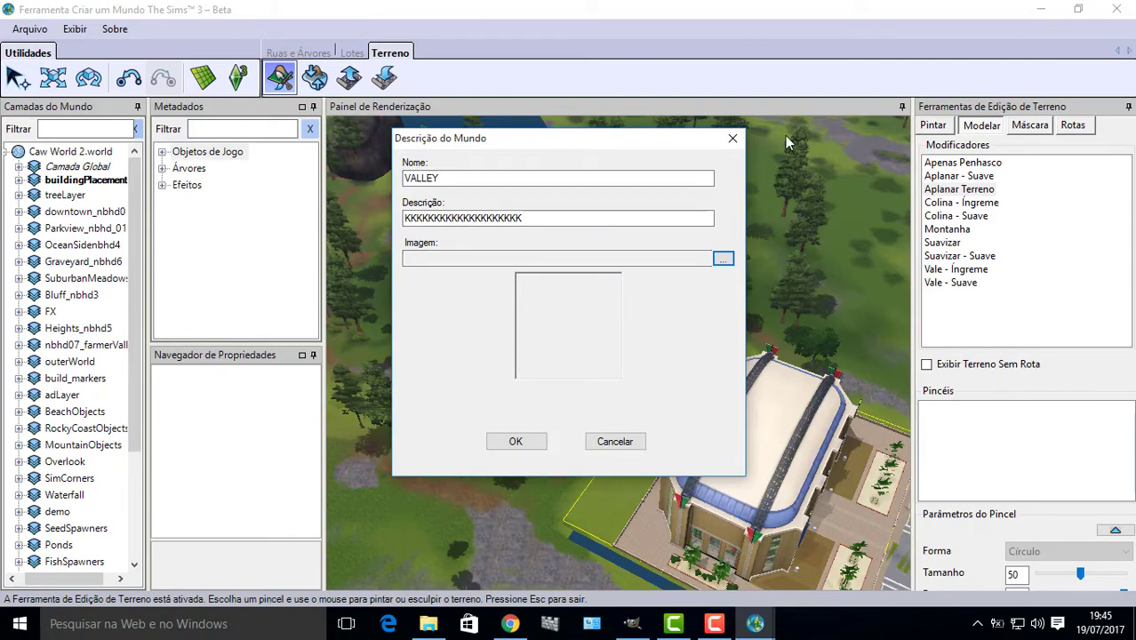
click(731, 141)
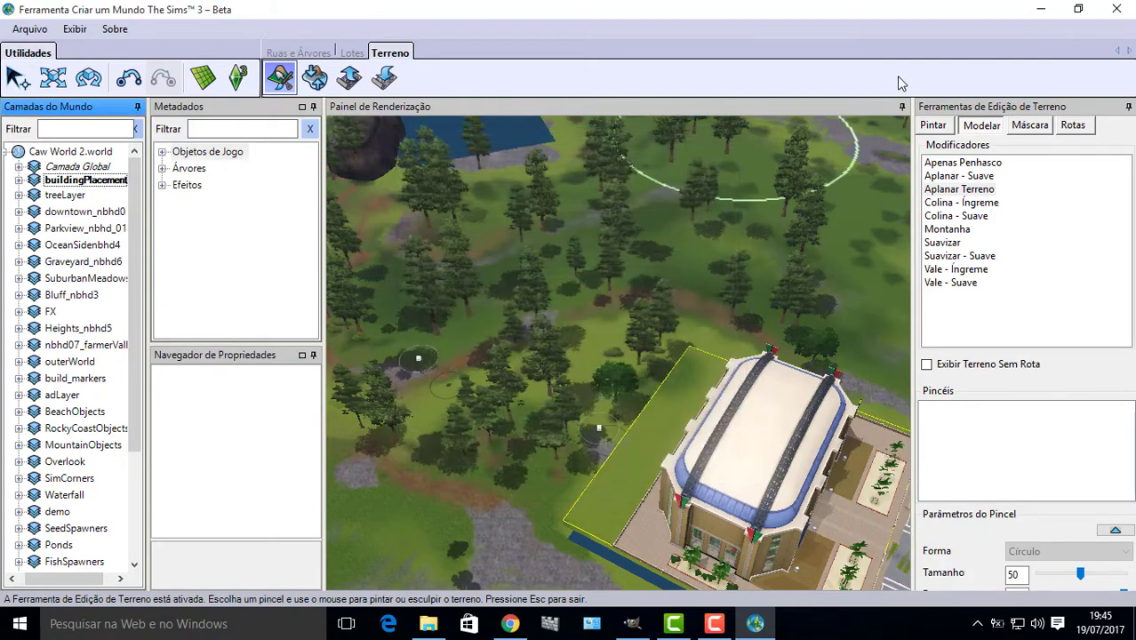
- Switch to the desktop and locate the defaultWorldThumb image in the Create a World tool's installation folder
click(1041, 9)
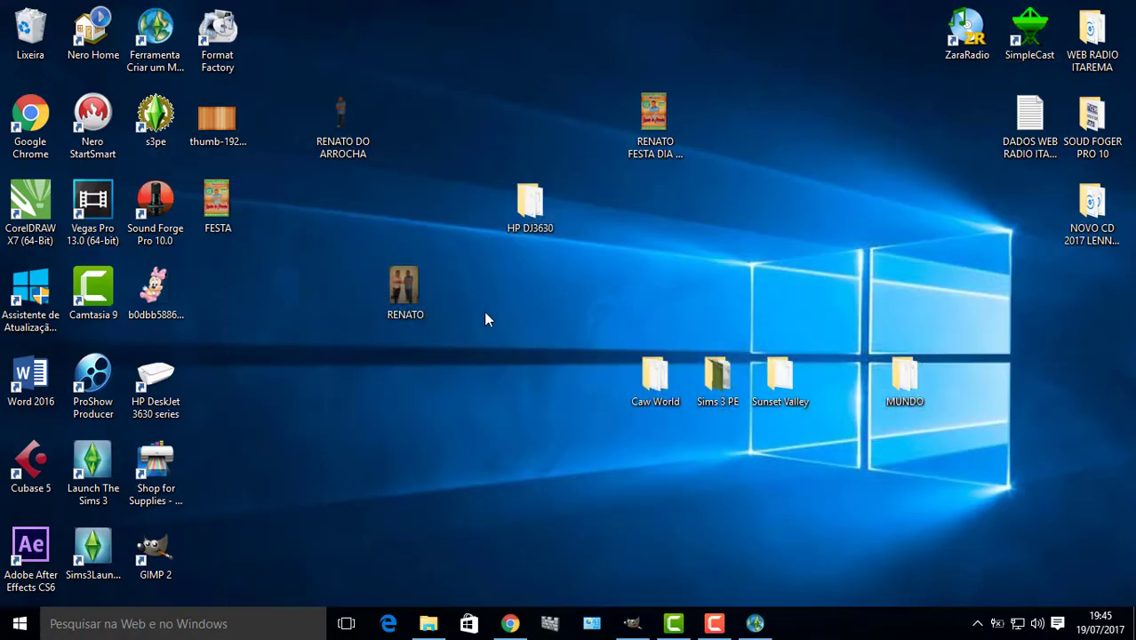
right_click(482, 45)
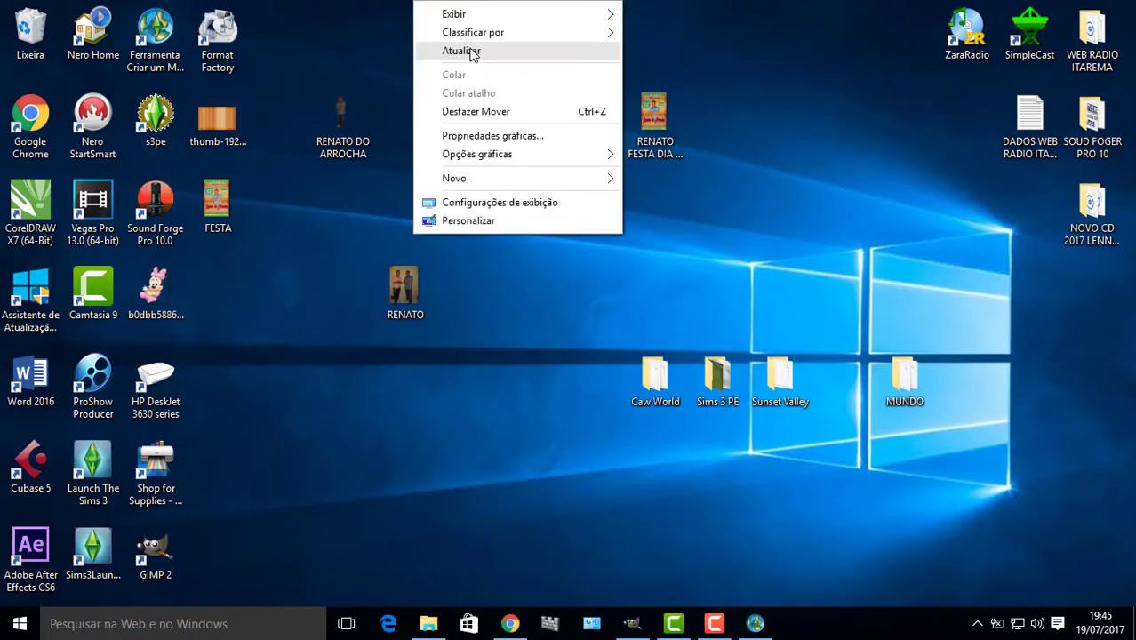
click(468, 53)
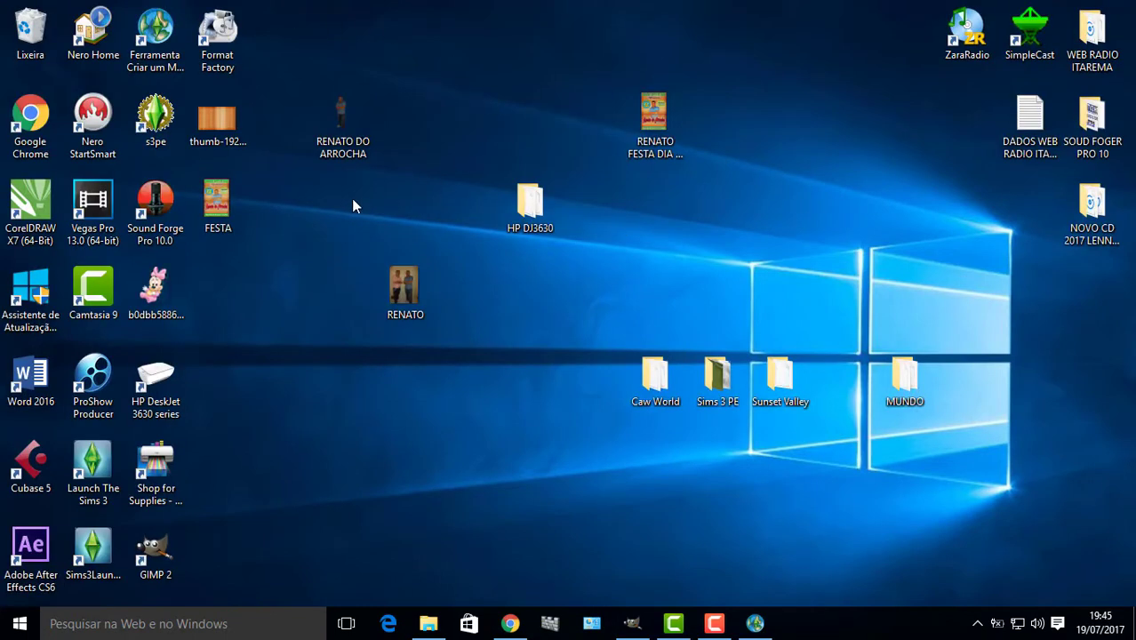
right_click(276, 239)
click(307, 293)
click(146, 31)
right_click(145, 27)
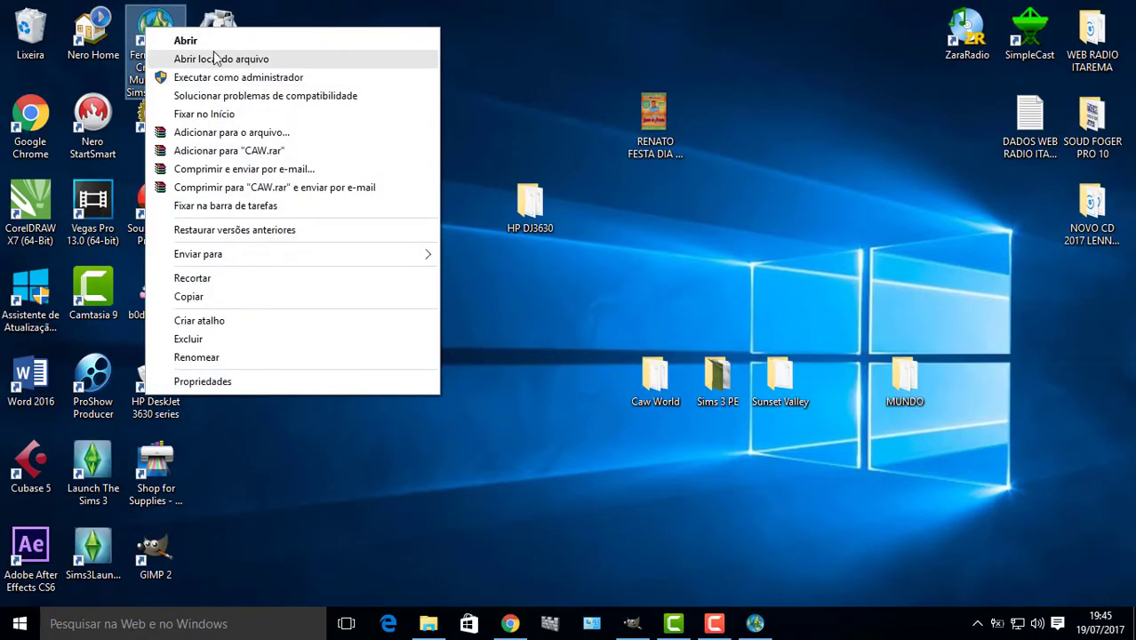
click(216, 59)
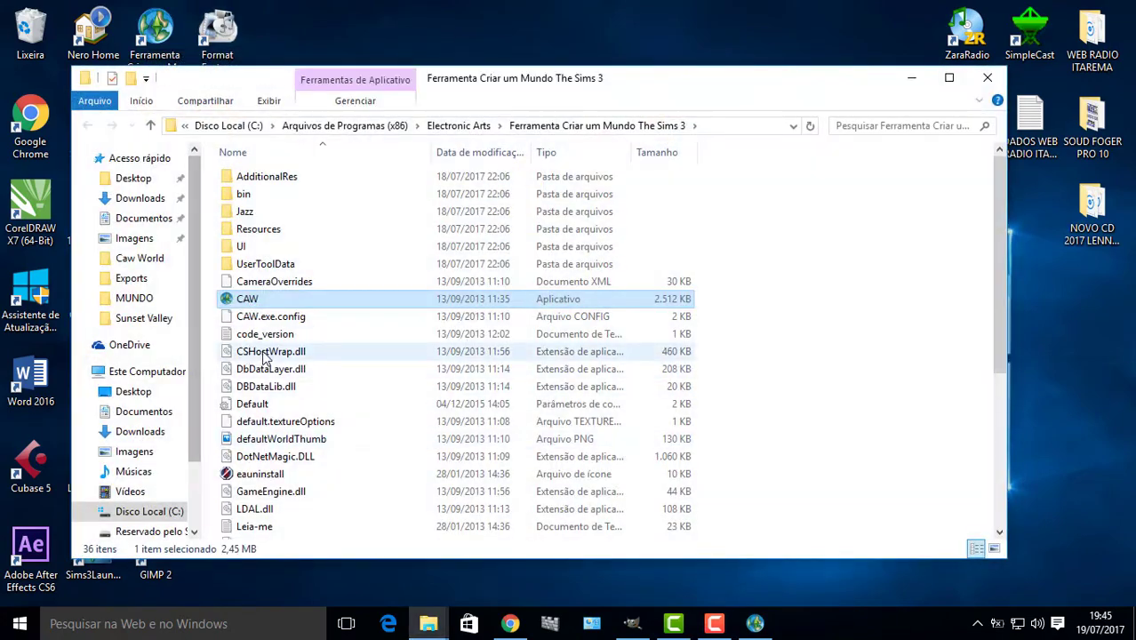
click(262, 339)
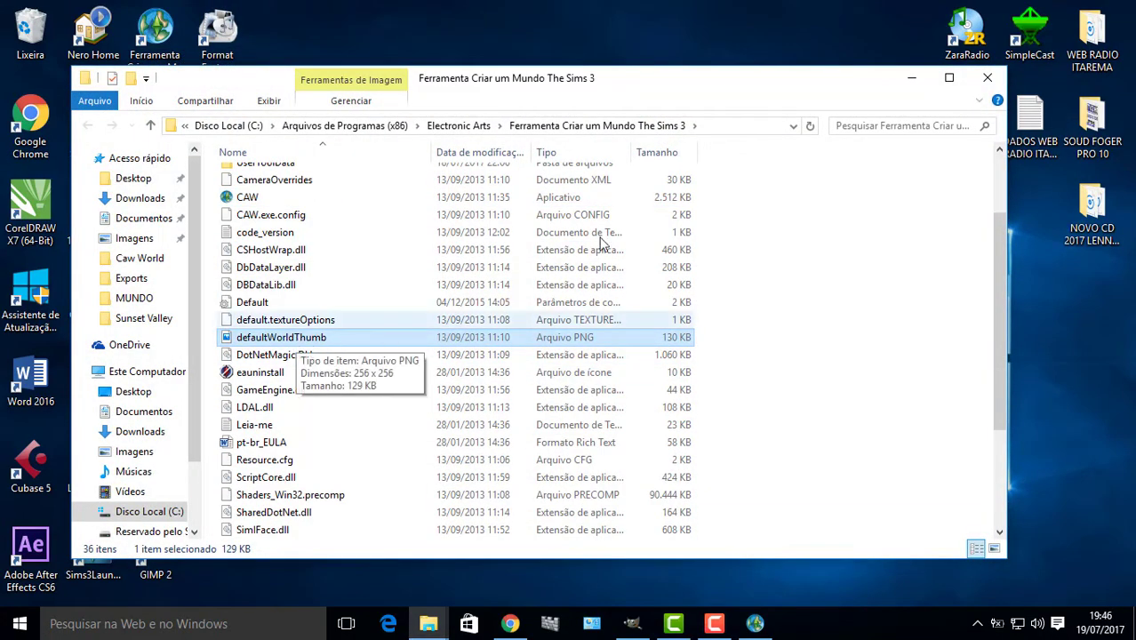
click(987, 78)
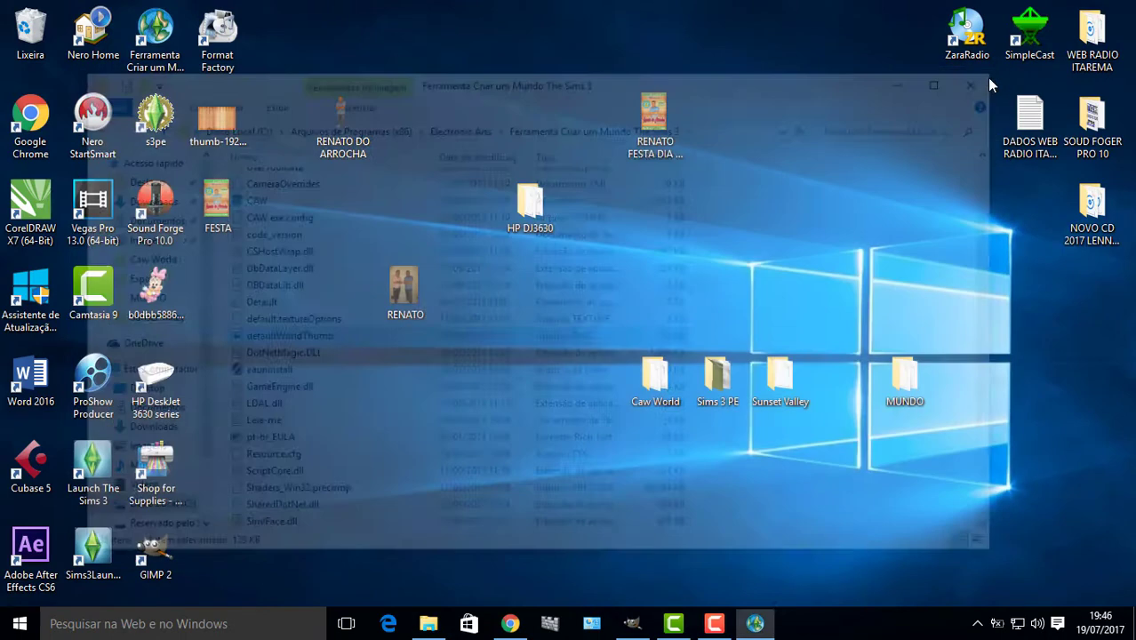
- Check the desktop's MUNDO folder for the defaultWorldThumb image, and return to the Create a World tool
double_click(899, 377)
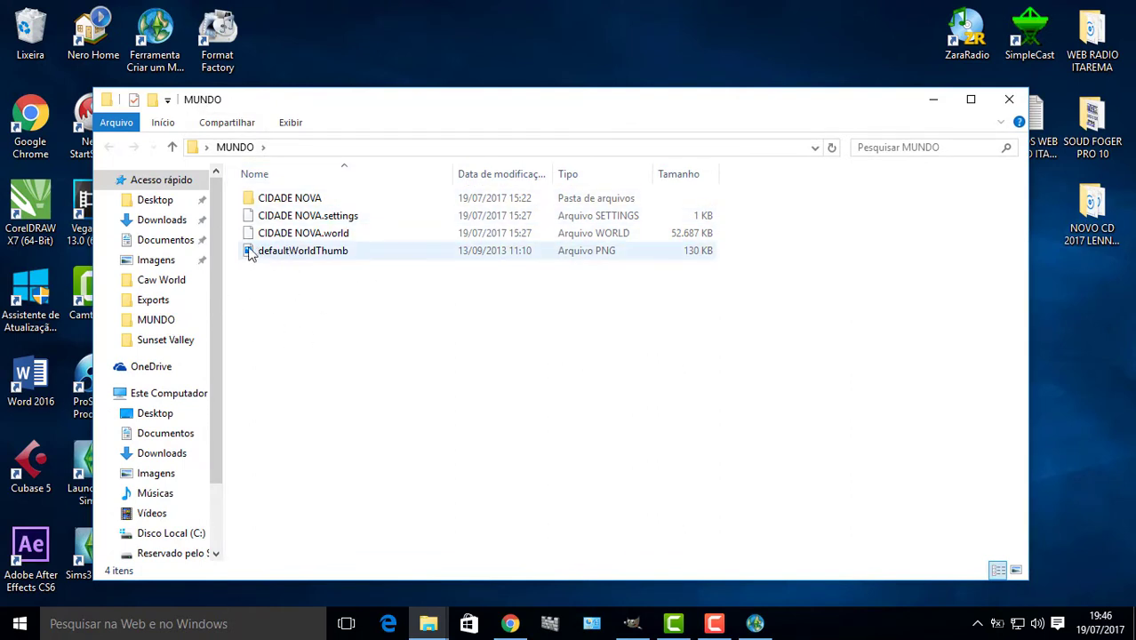
click(1010, 98)
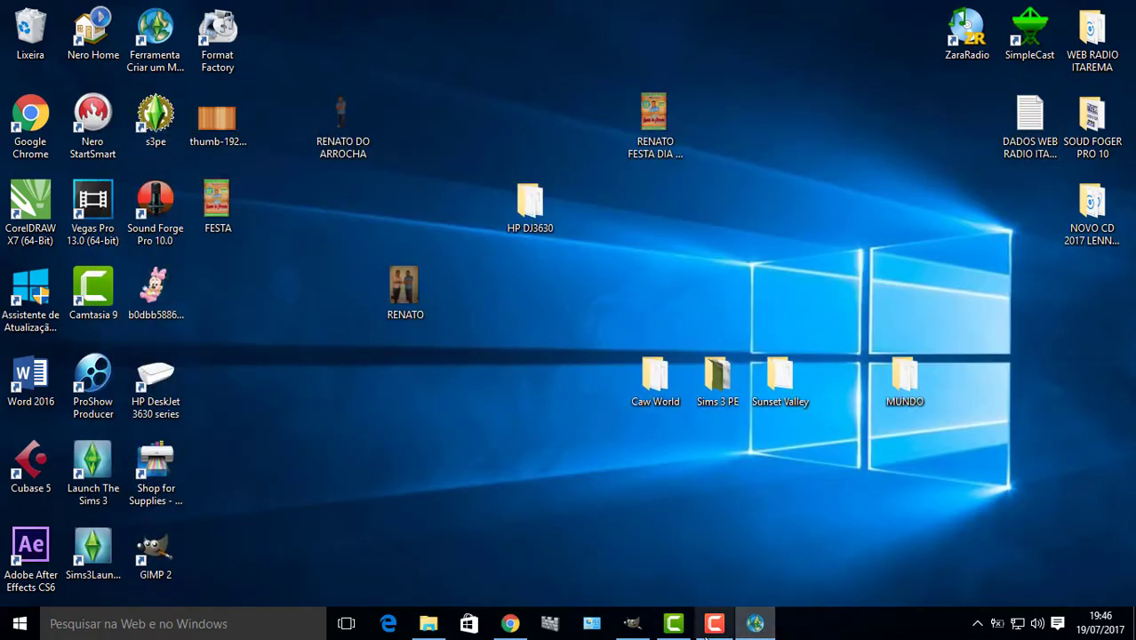
click(755, 623)
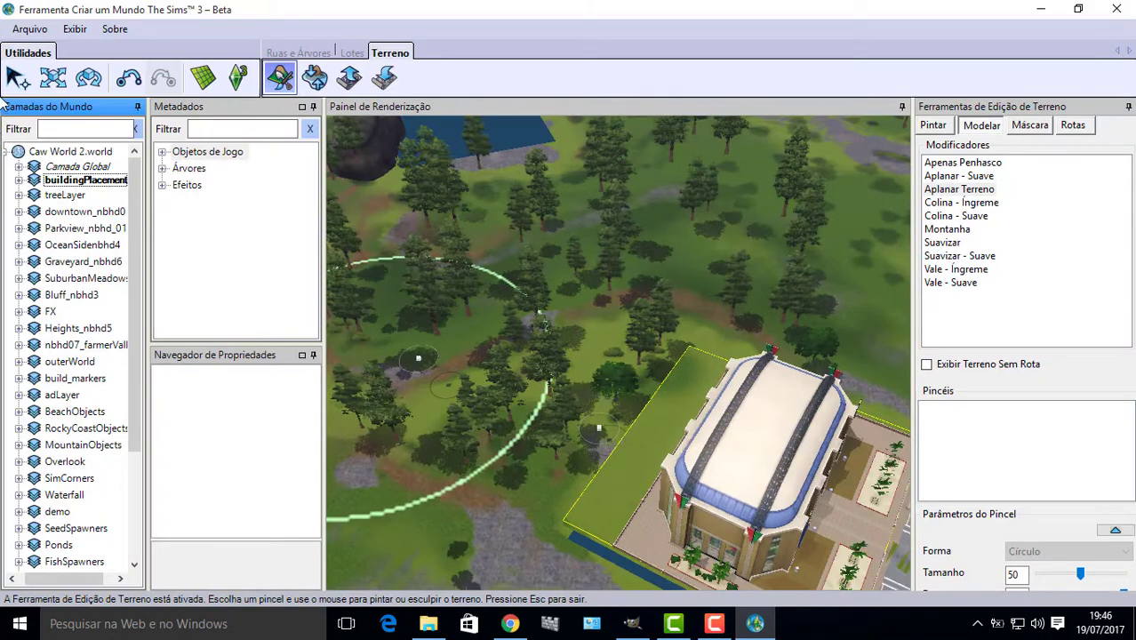
- Edit the description of Caw World 2.world, entering VALLEY as the name and KKKKKKKKKKKKKKK as the description
right_click(82, 154)
click(178, 167)
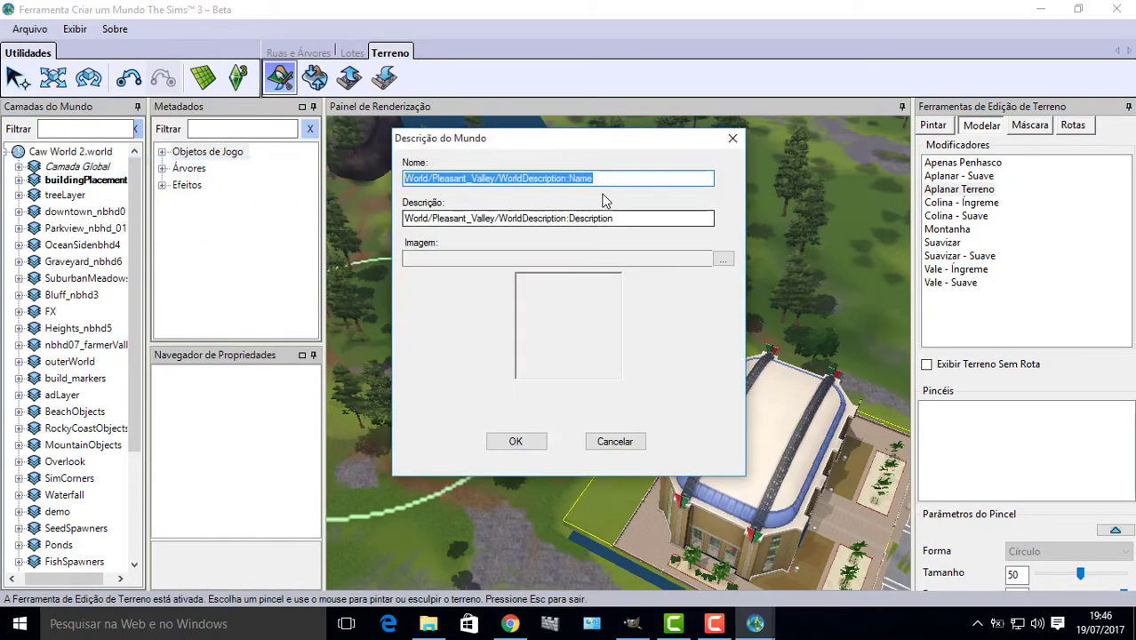
text(VALLEY)
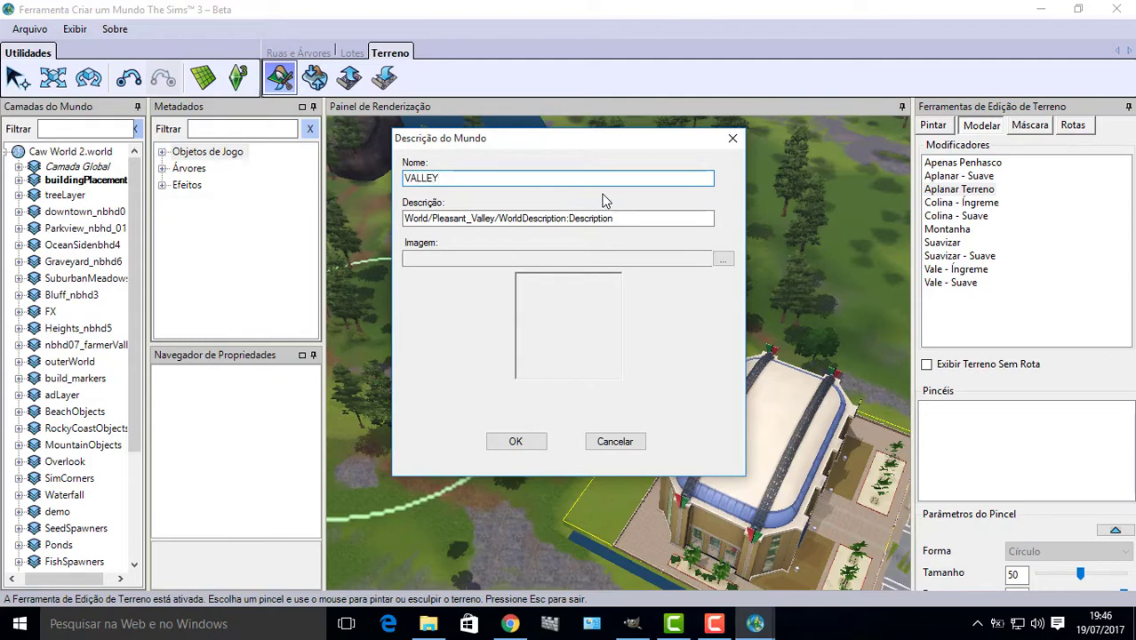
click(623, 218)
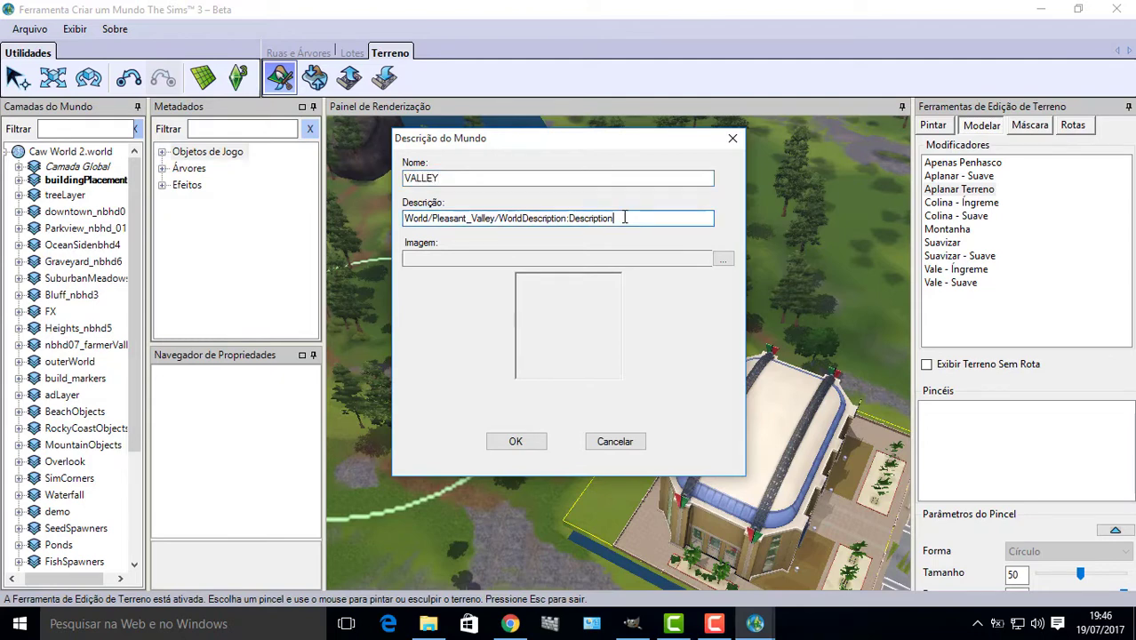
drag(670, 217, 400, 242)
text(KKKKKKKKKKKKKKK)
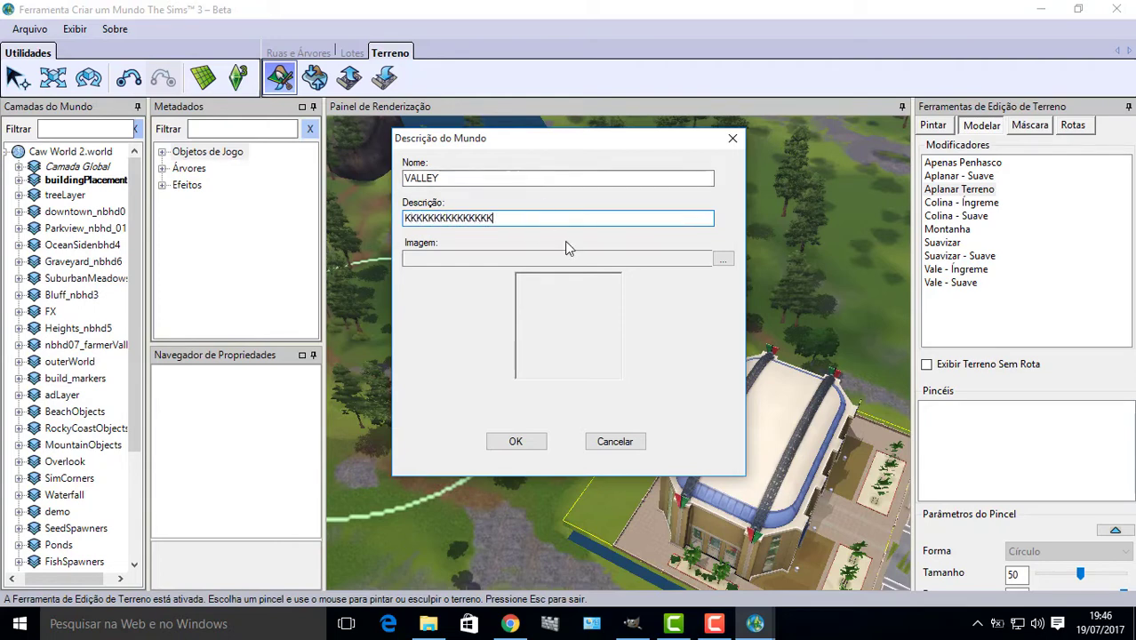
- Set defaultWorldThumb.png from the desktop's MUNDO folder as the world's image and accept the world description
click(723, 259)
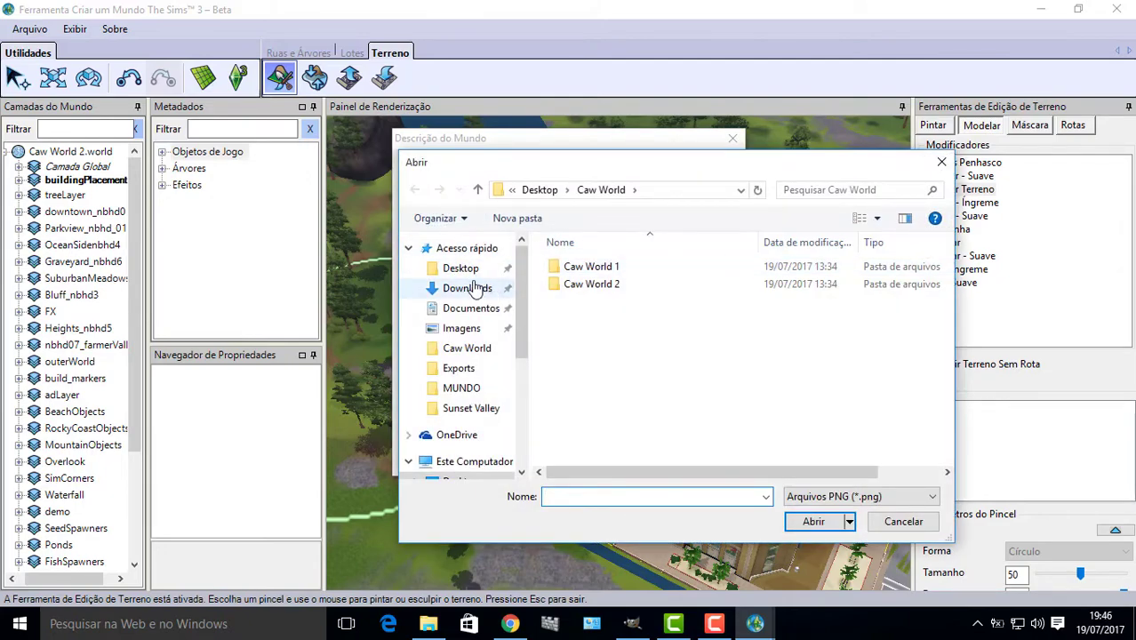
scroll(463, 468, down, 1)
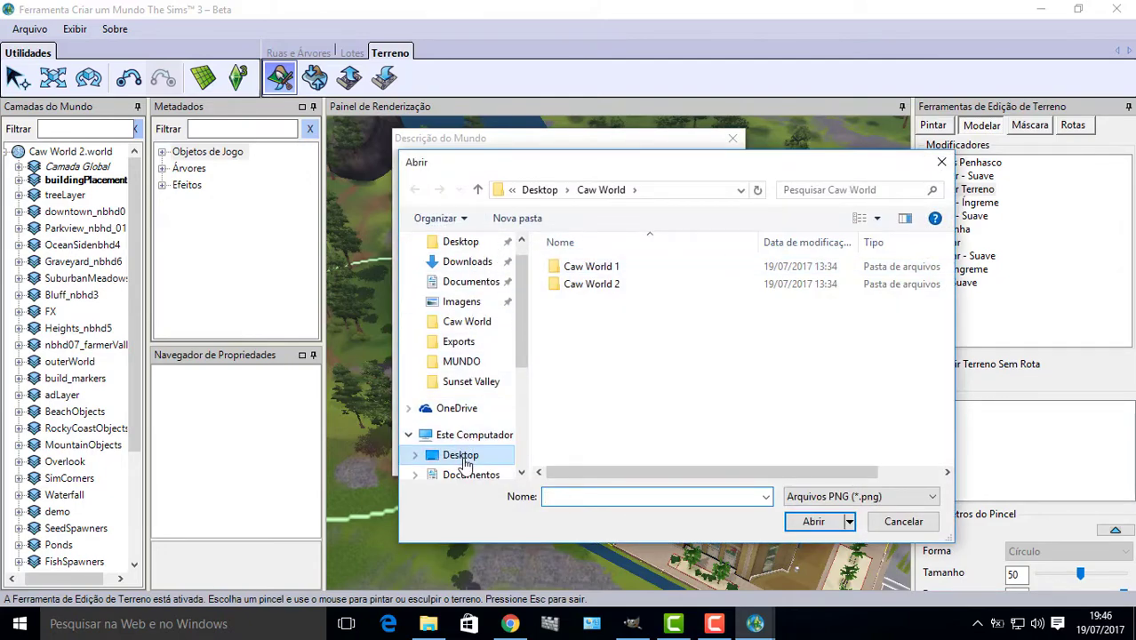
click(460, 454)
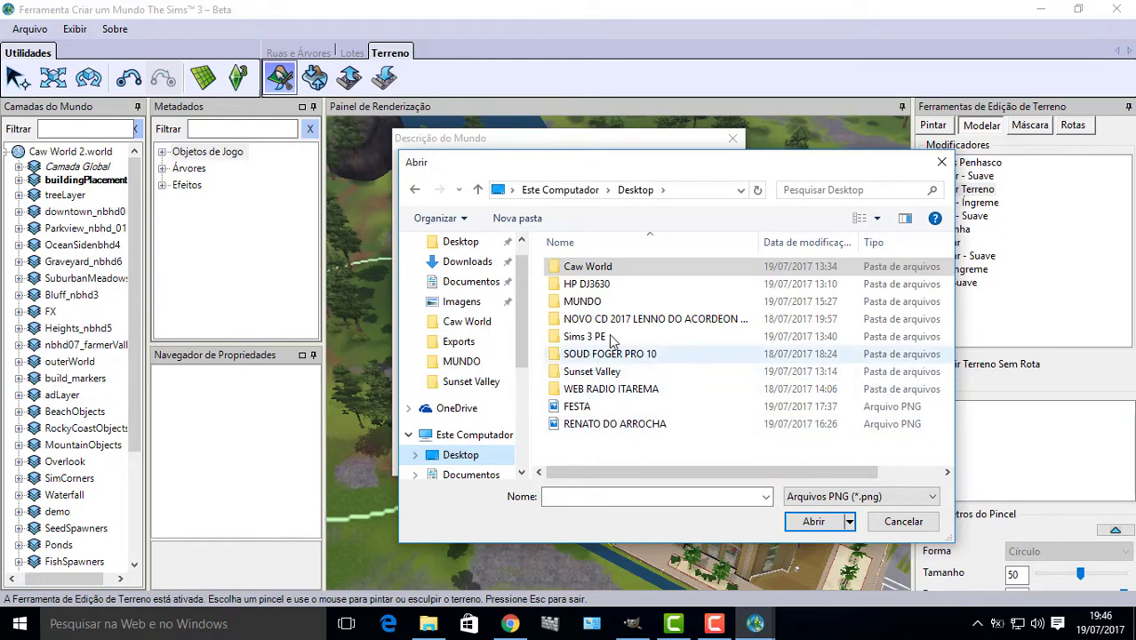
double_click(608, 305)
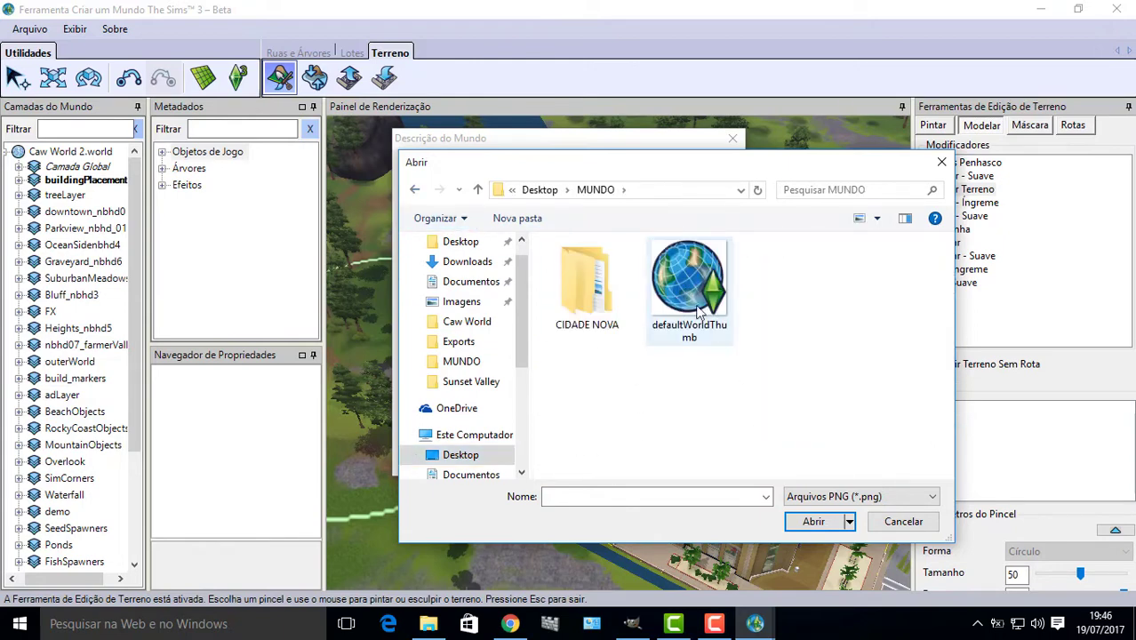
click(698, 289)
click(812, 522)
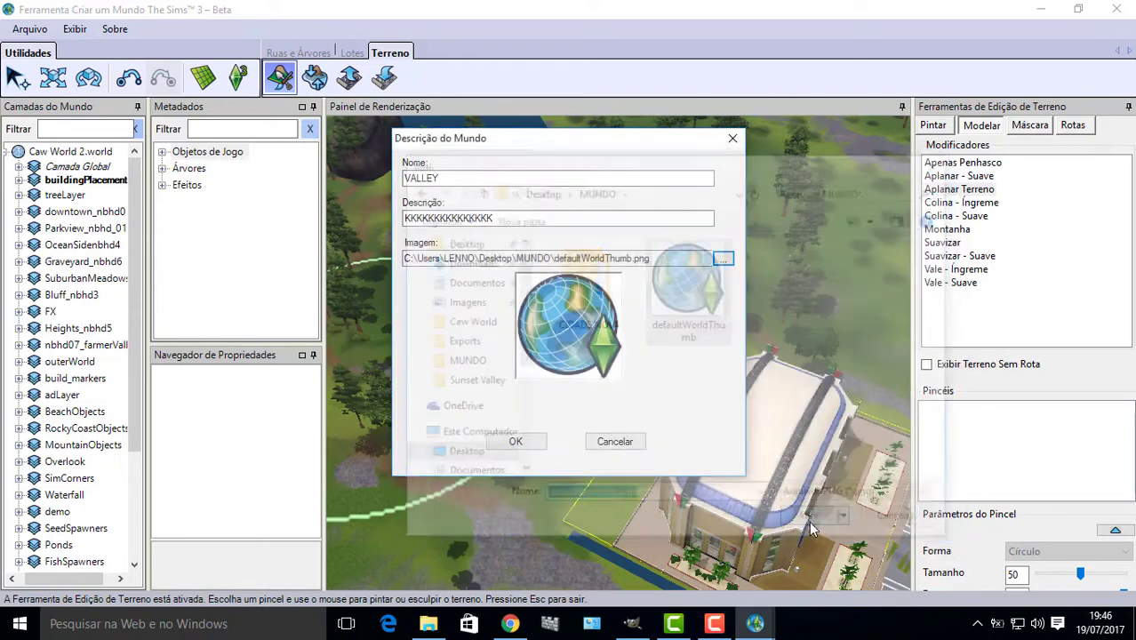
click(521, 443)
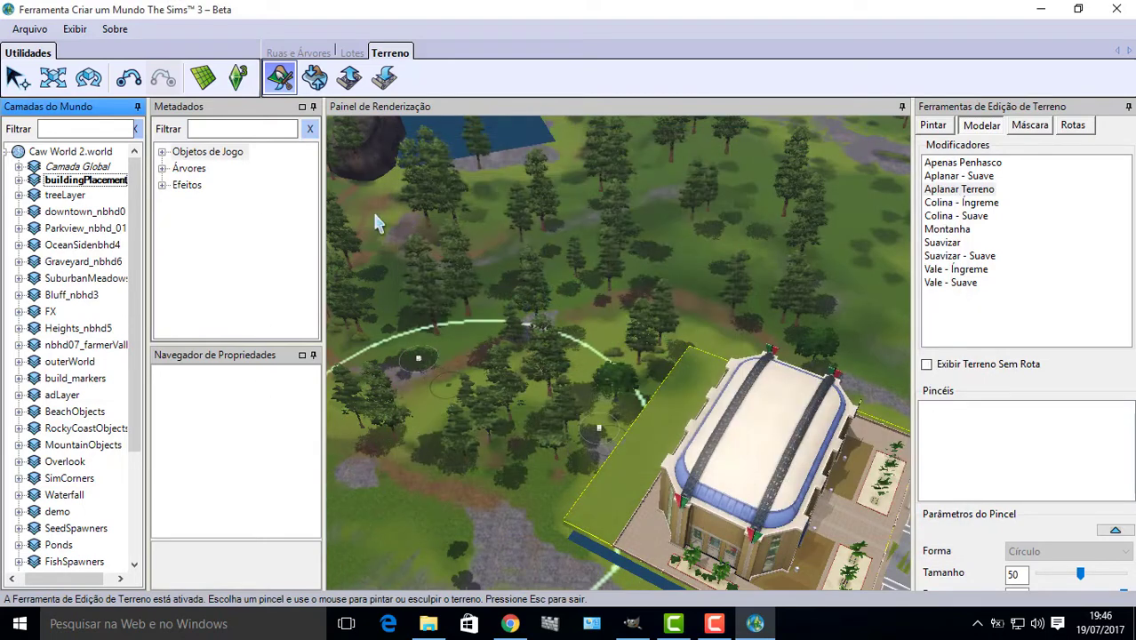
- Save a copy of the world as VALLEY in the desktop's MUNDO folder
click(27, 29)
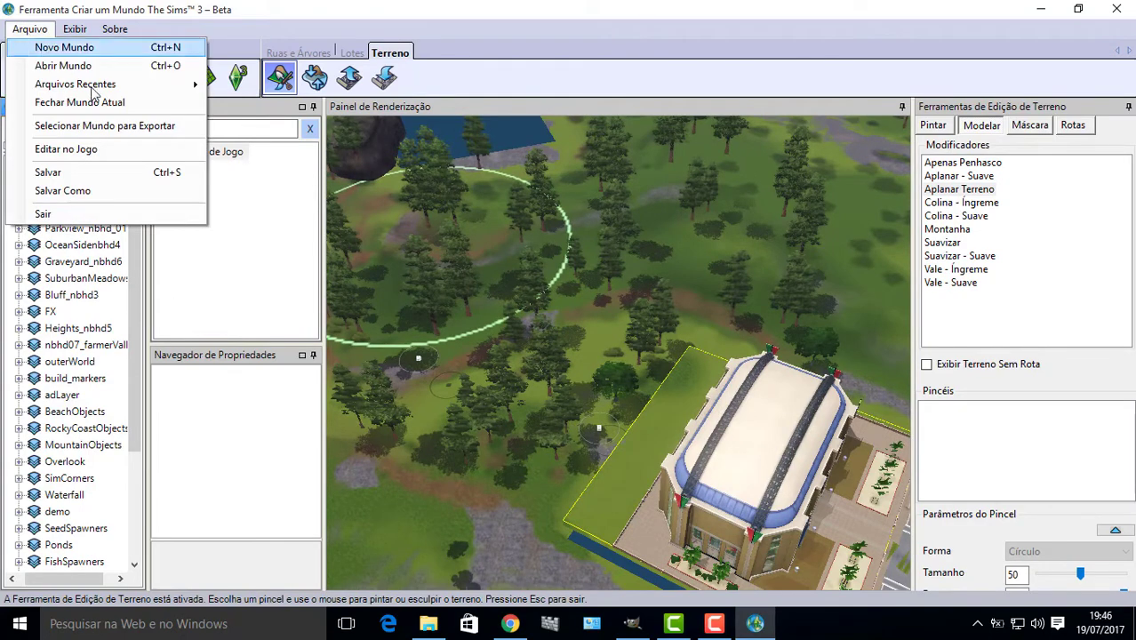
click(67, 194)
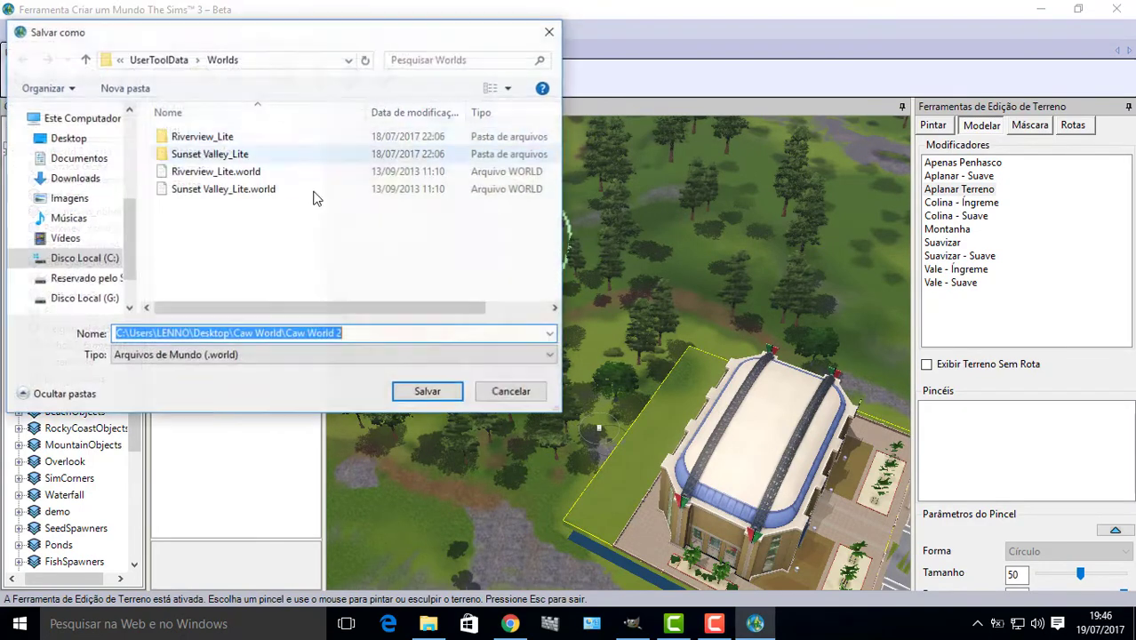
click(69, 141)
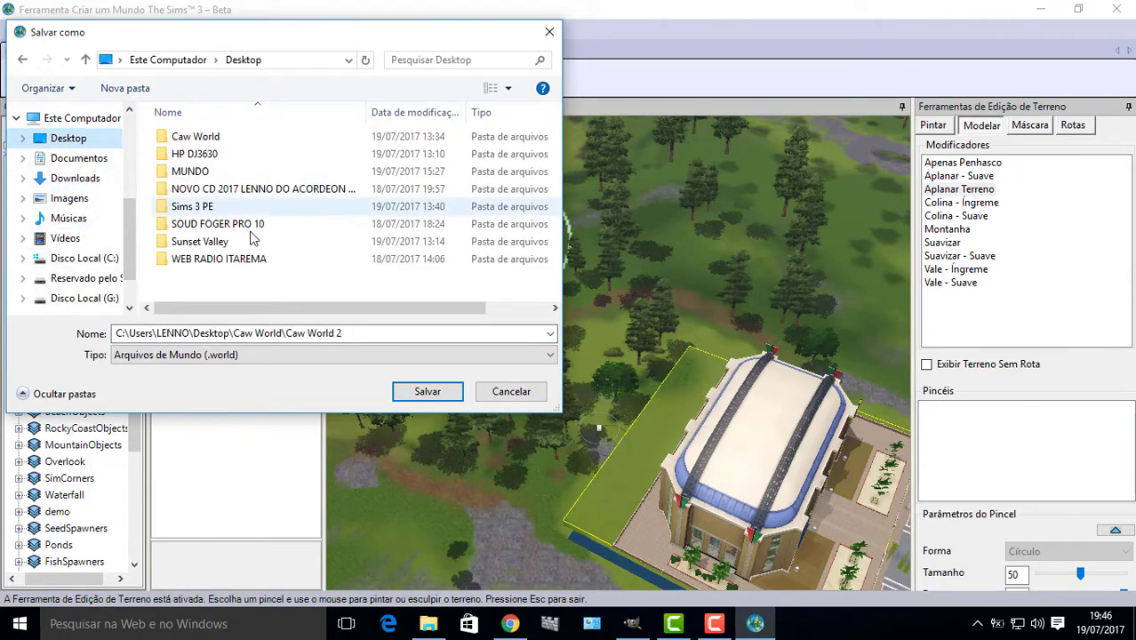
double_click(190, 172)
click(369, 333)
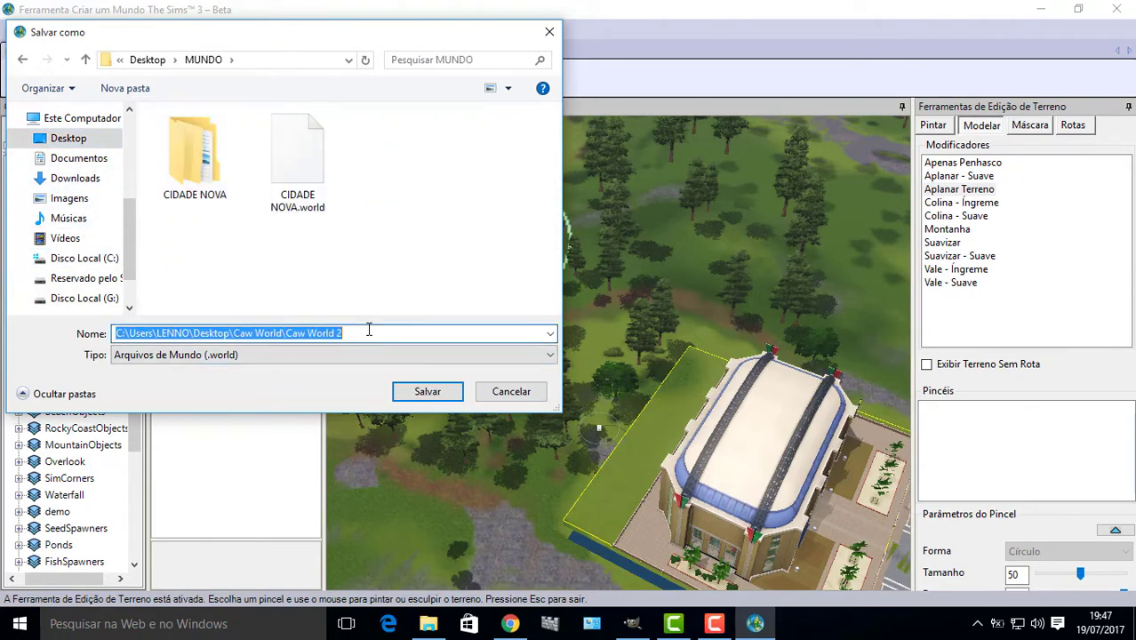
text(VALLEY)
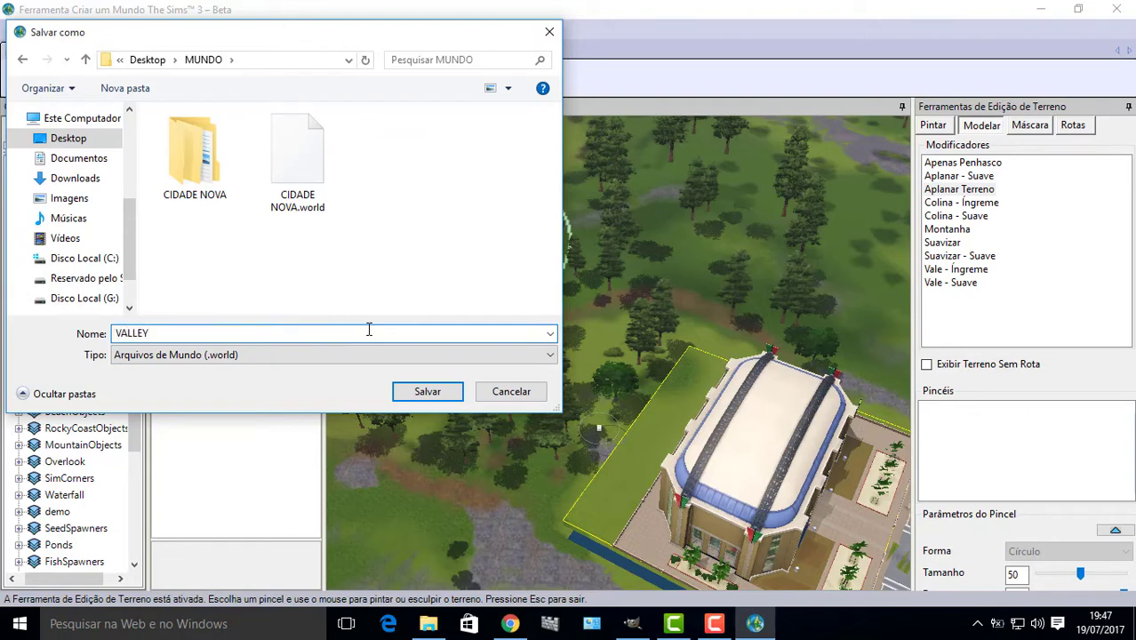
click(428, 391)
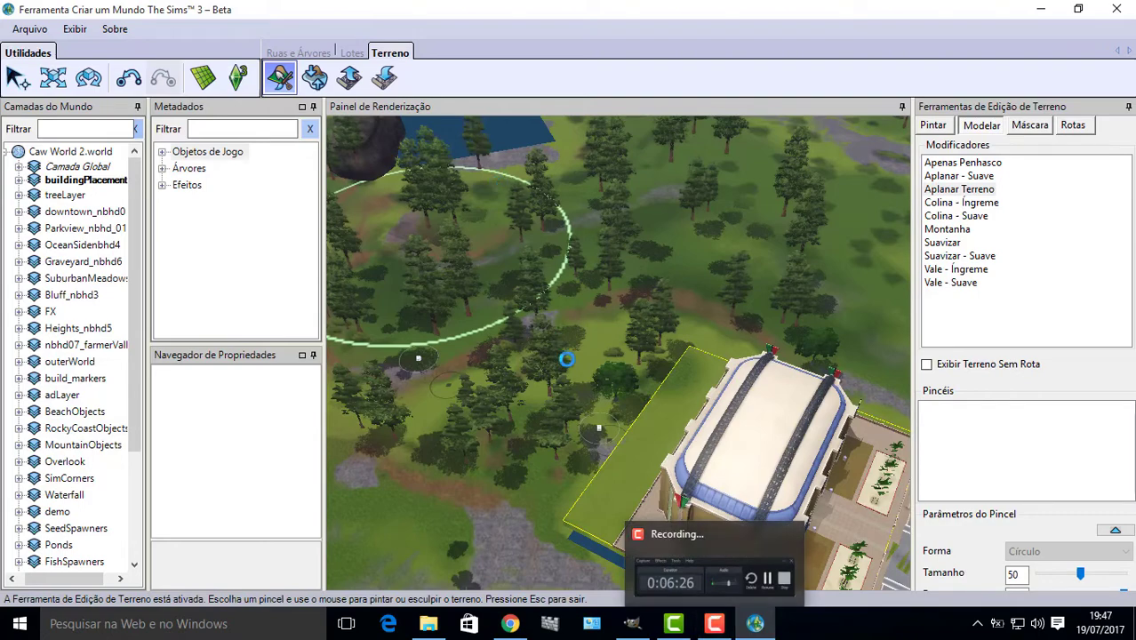
click(714, 623)
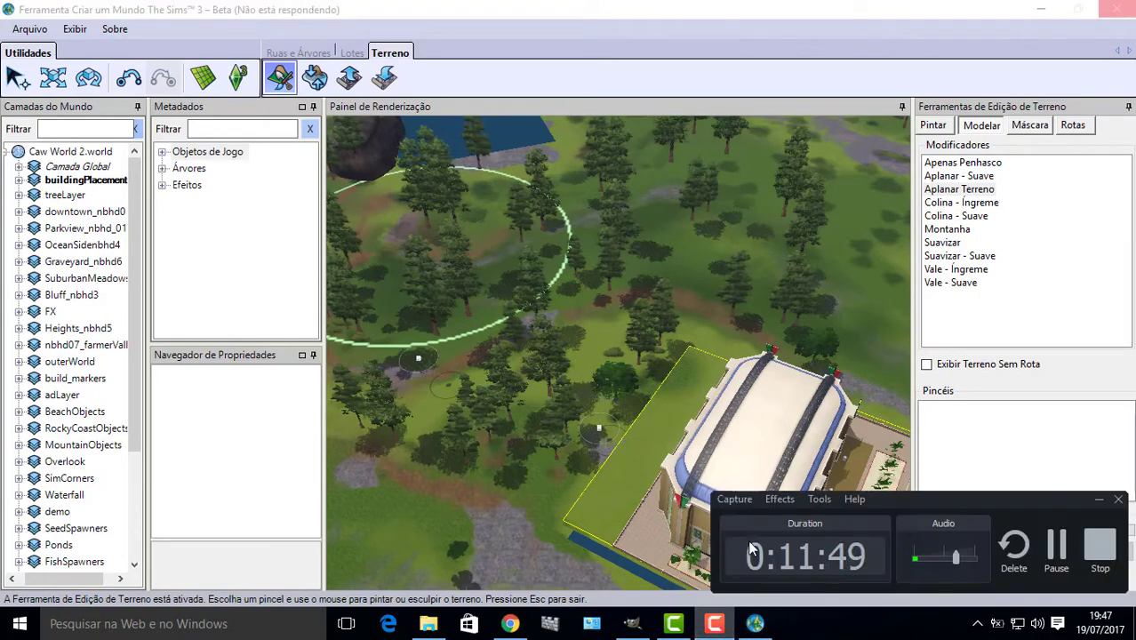
click(1065, 557)
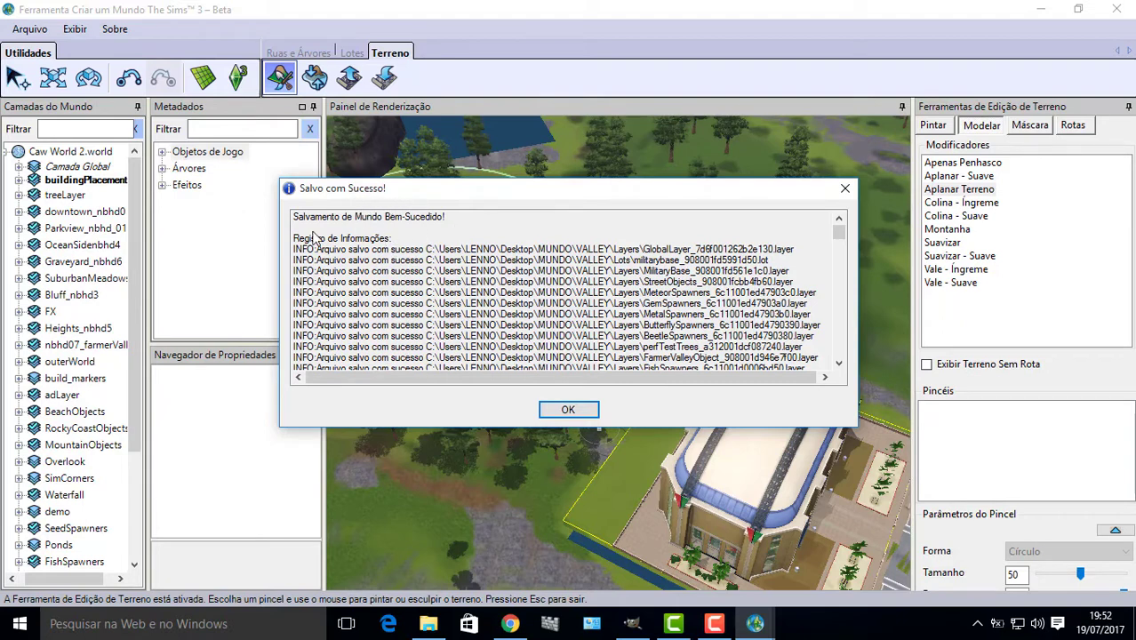
- Close the save report and export VALLEY.world from the desktop's MUNDO folder
click(569, 411)
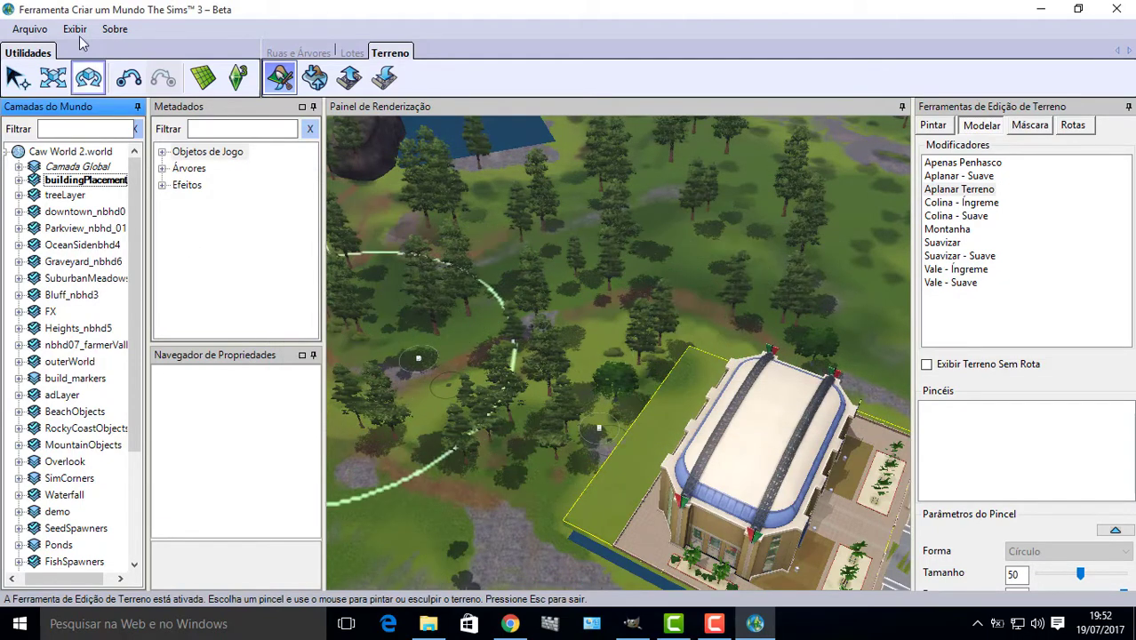
click(28, 31)
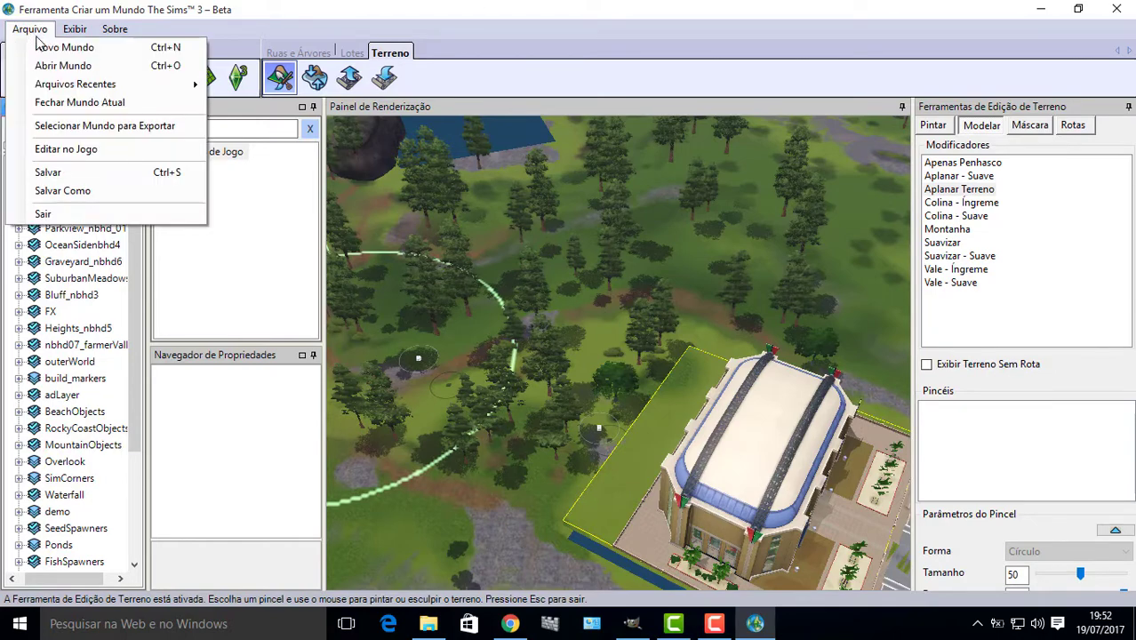
click(150, 129)
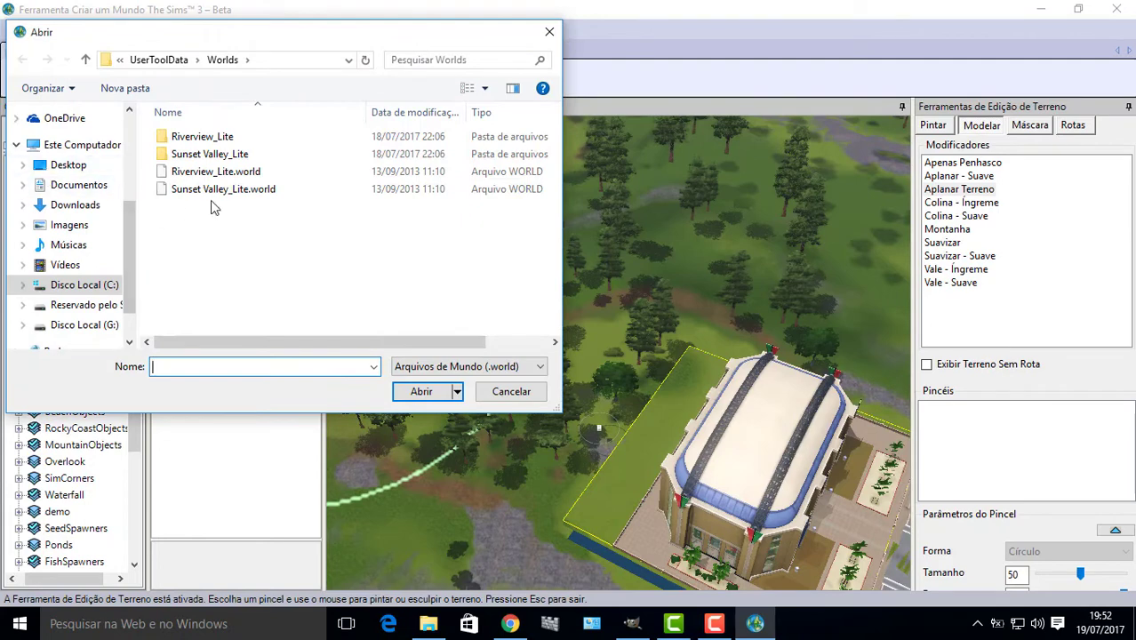
click(71, 168)
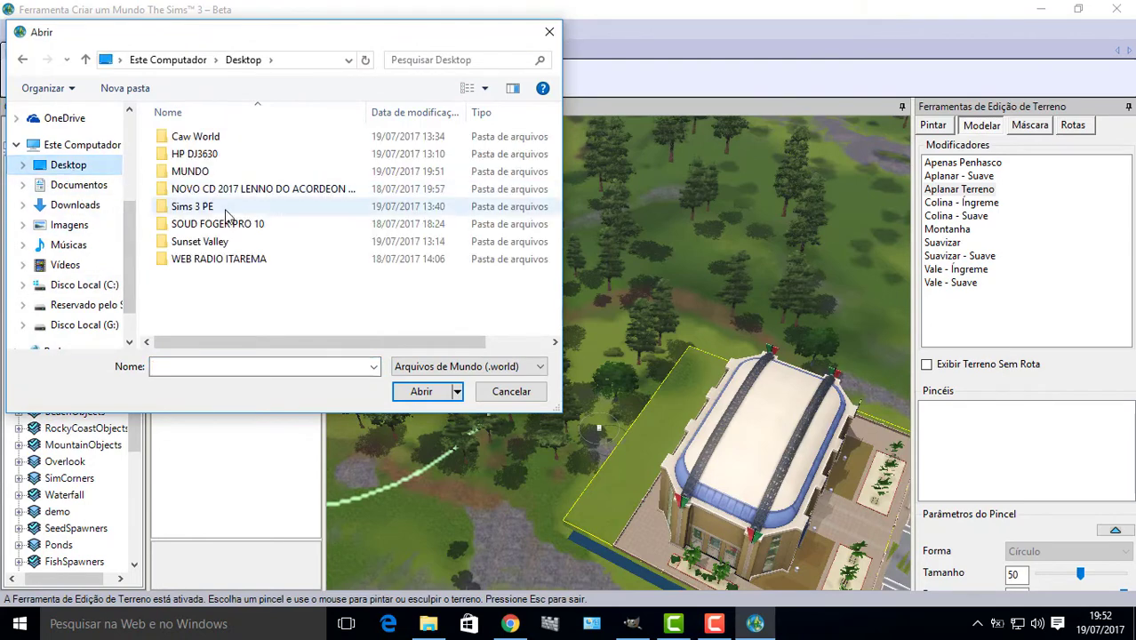
double_click(190, 171)
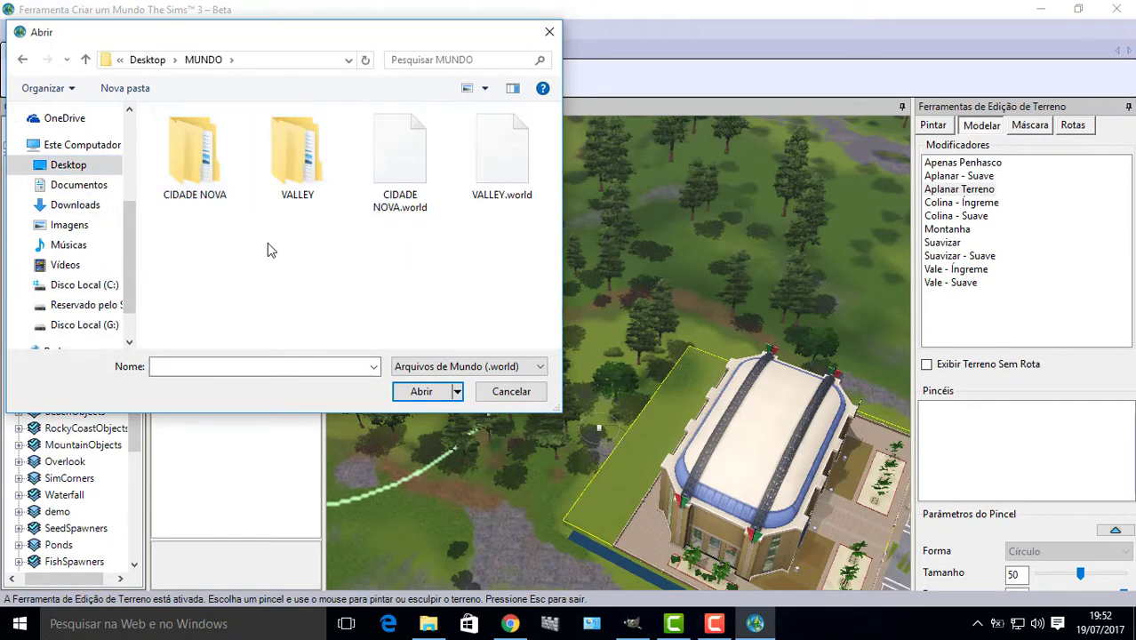
click(519, 161)
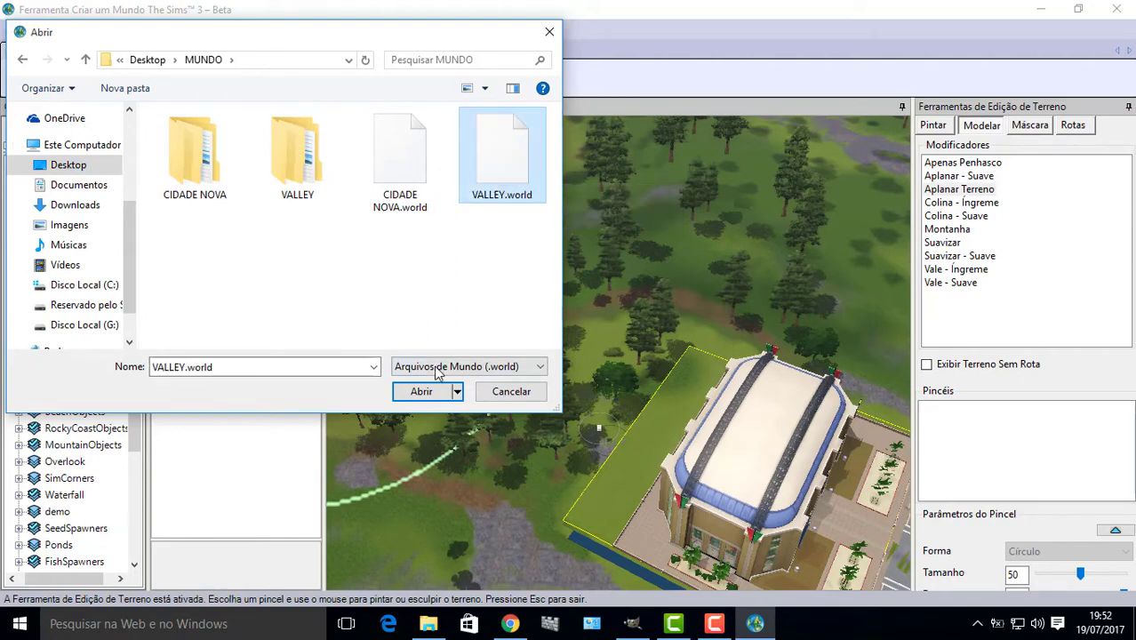
click(419, 390)
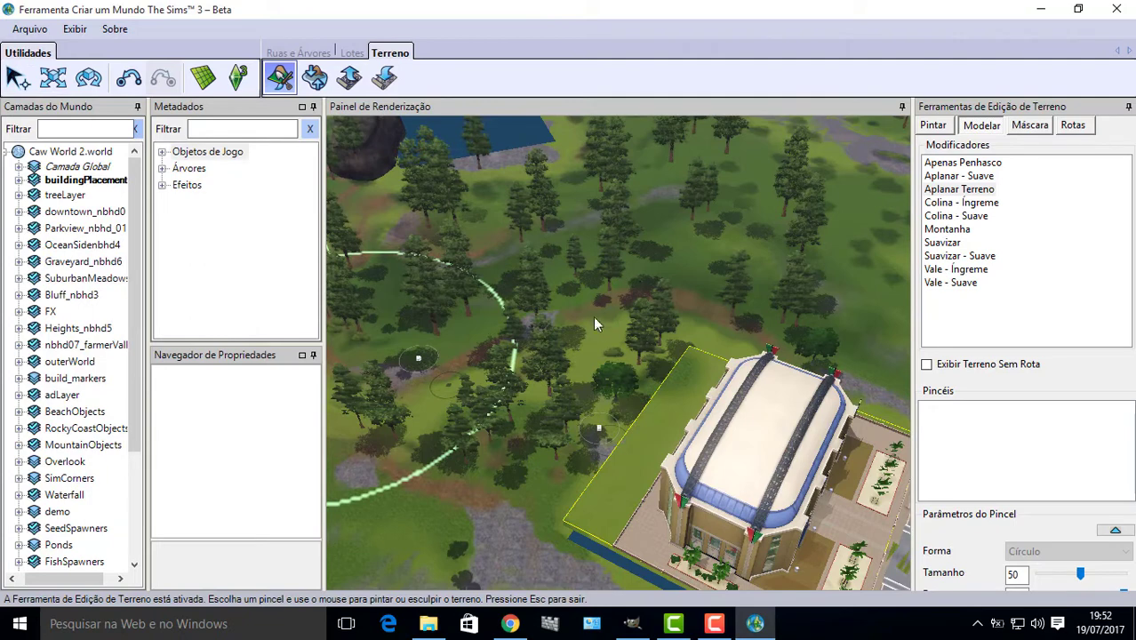
click(713, 628)
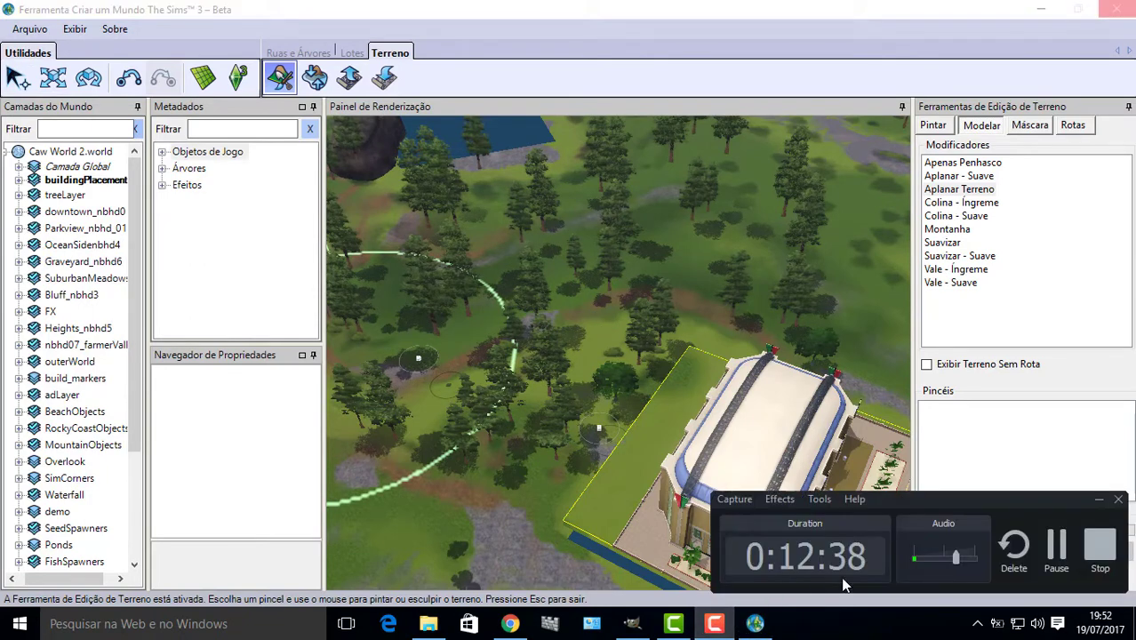
click(1055, 542)
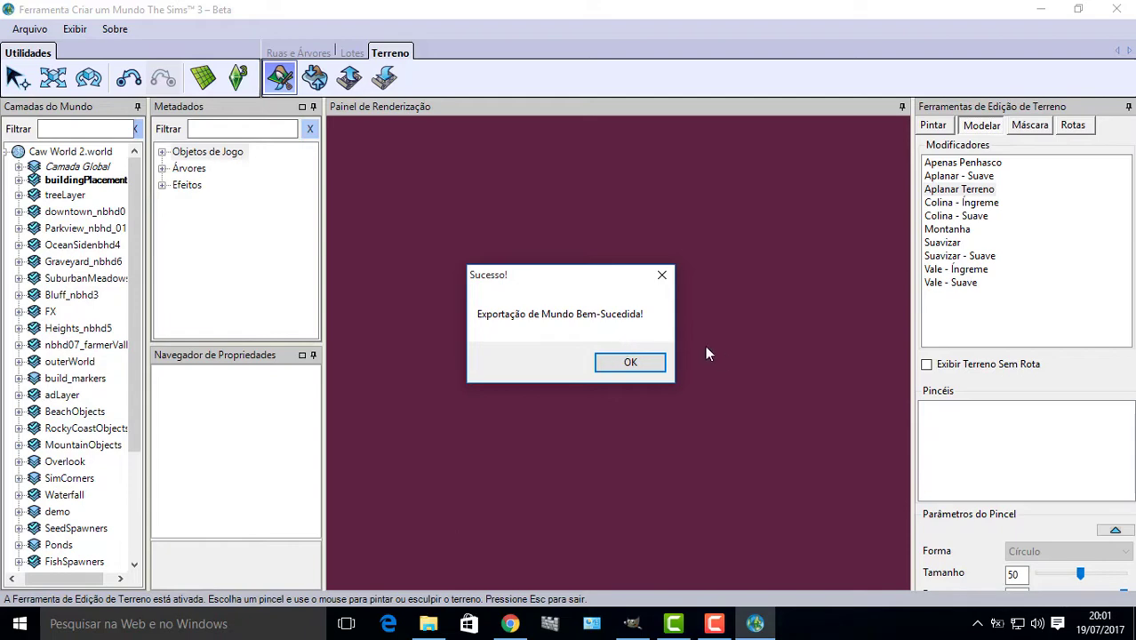
- Dismiss the export message, close the Create a World tool and refresh the desktop
click(630, 364)
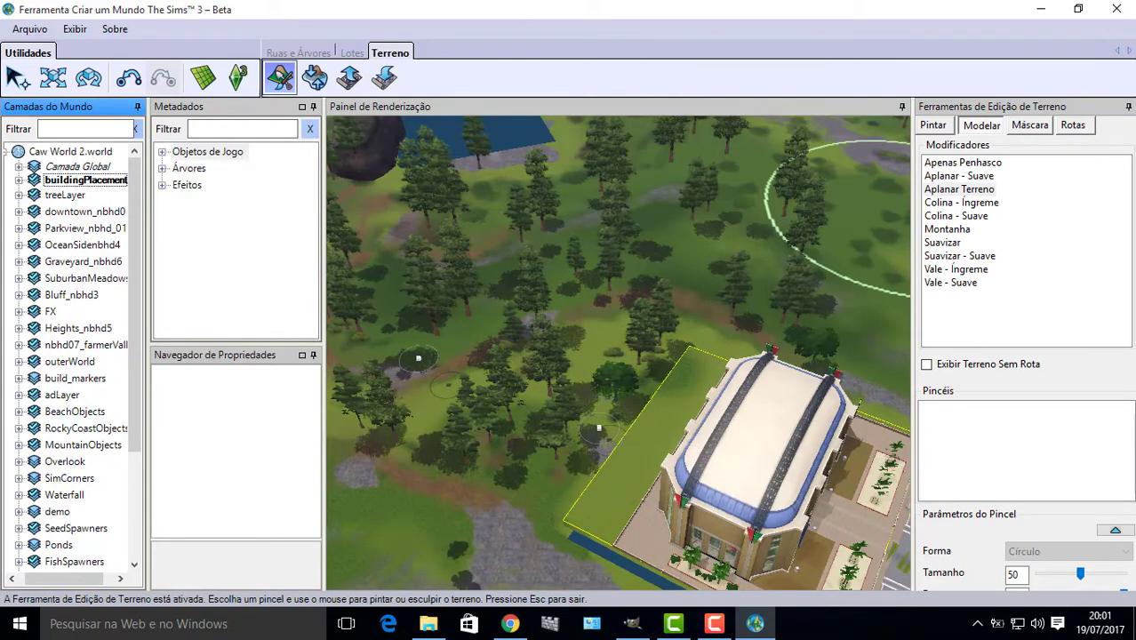
click(1118, 9)
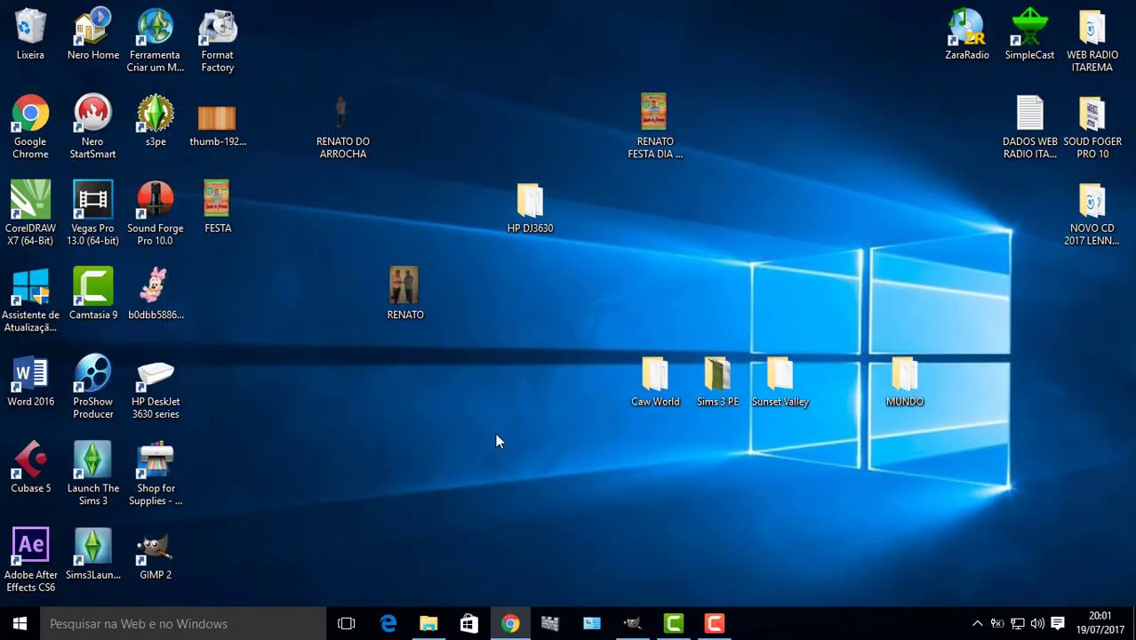
right_click(437, 475)
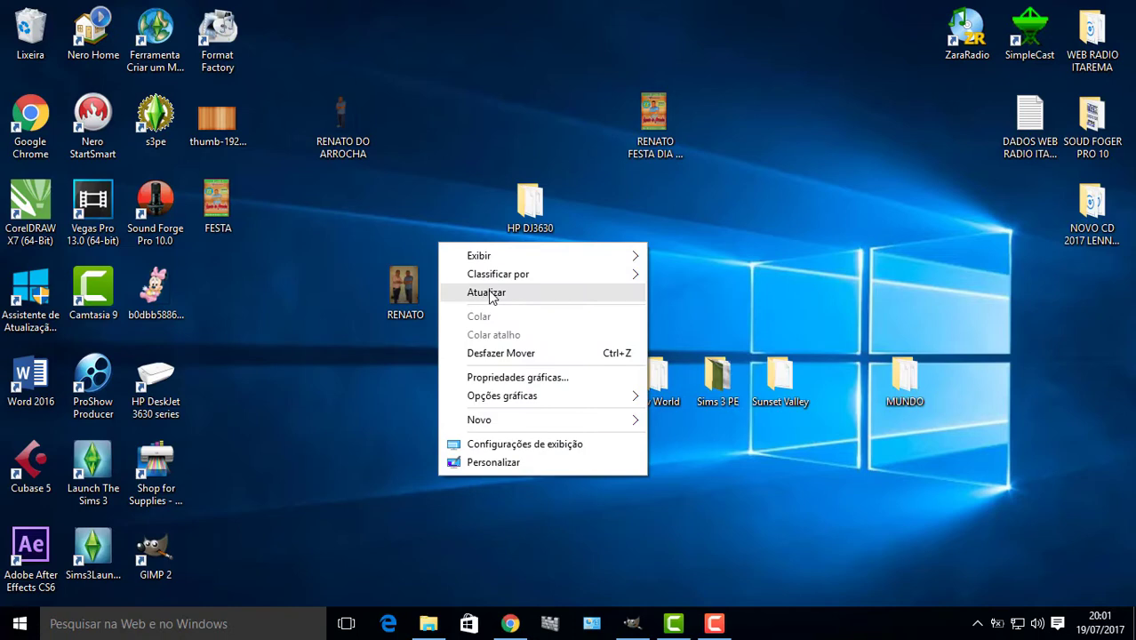
click(486, 293)
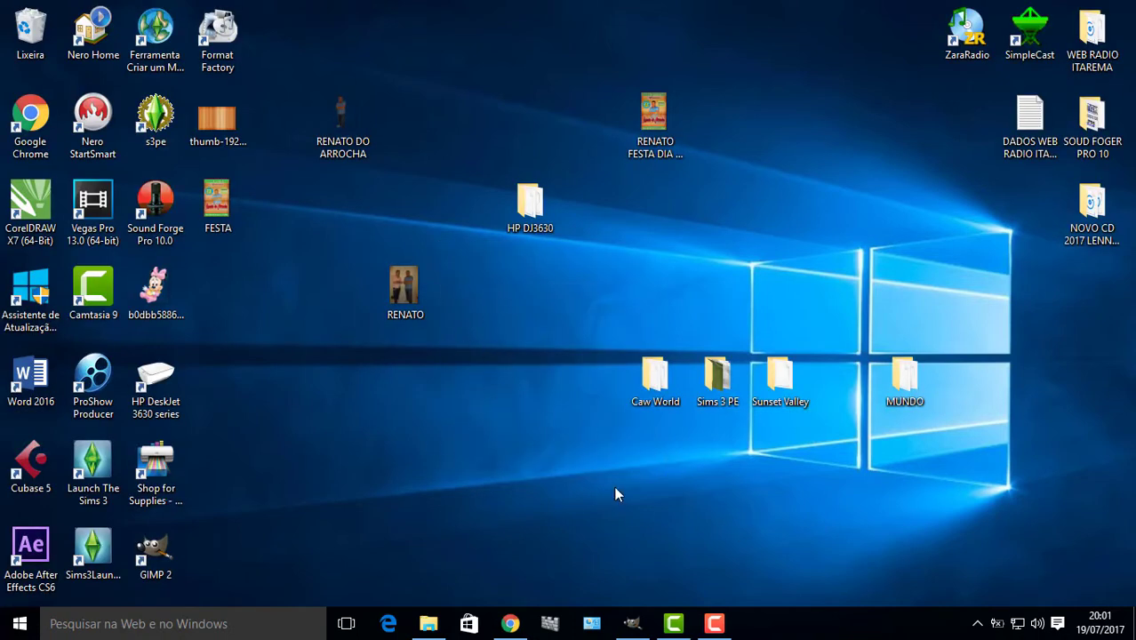
- Open the Exports folder under Documents, Electronic Arts, The Sims 3 in File Explorer
click(429, 623)
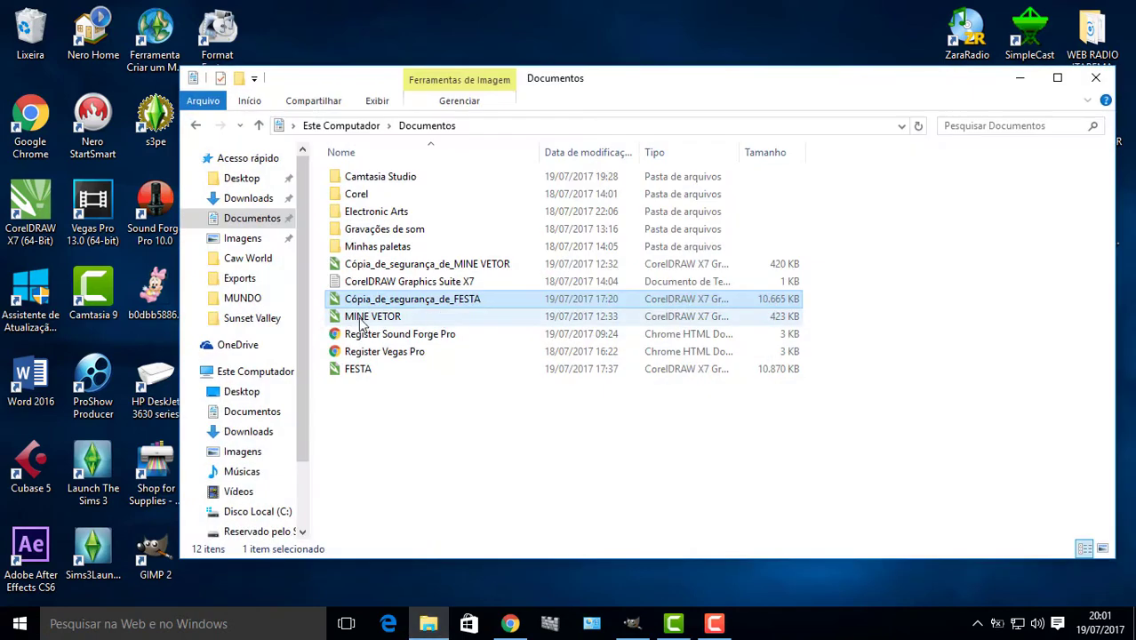
click(244, 219)
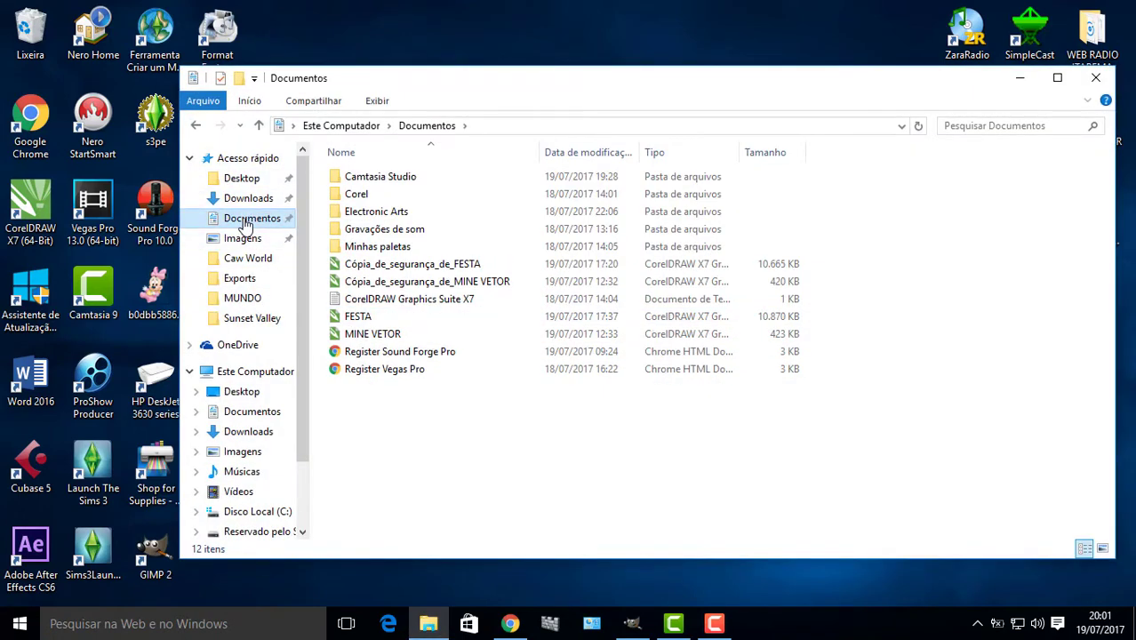
double_click(394, 213)
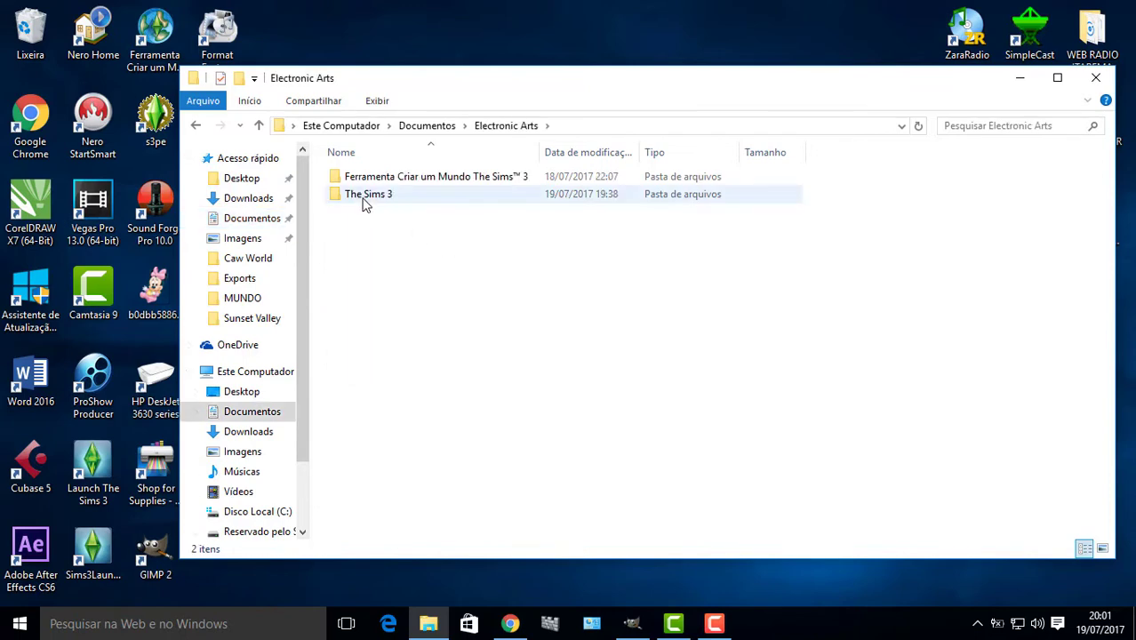
double_click(366, 197)
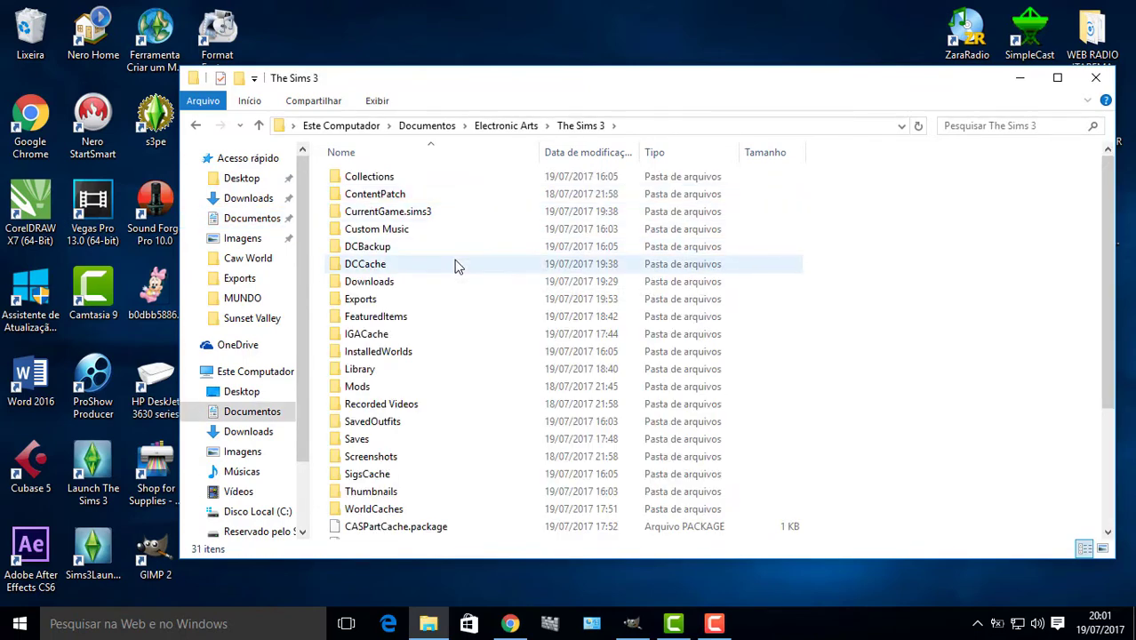
double_click(372, 302)
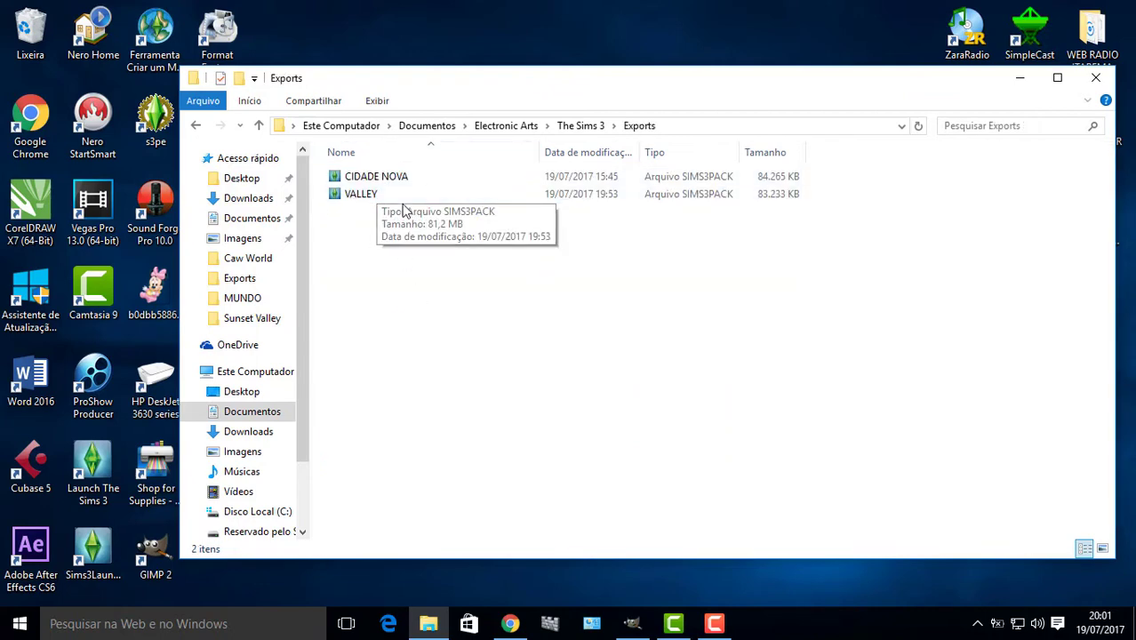
- Copy the exported VALLEY Sims3Pack file from the Exports folder
click(321, 190)
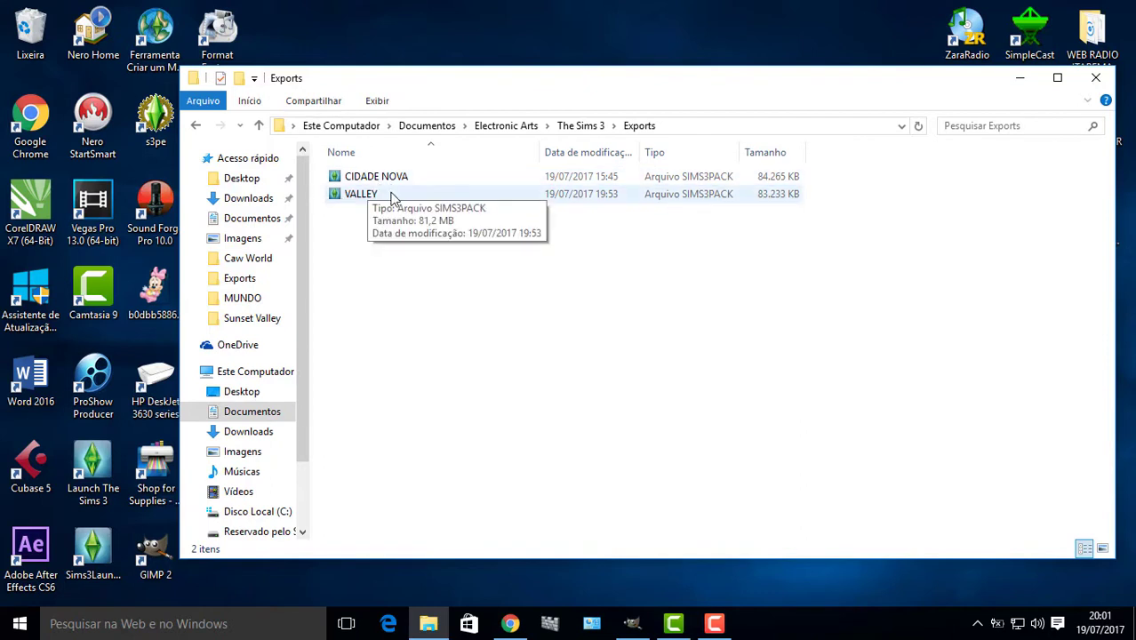
click(370, 179)
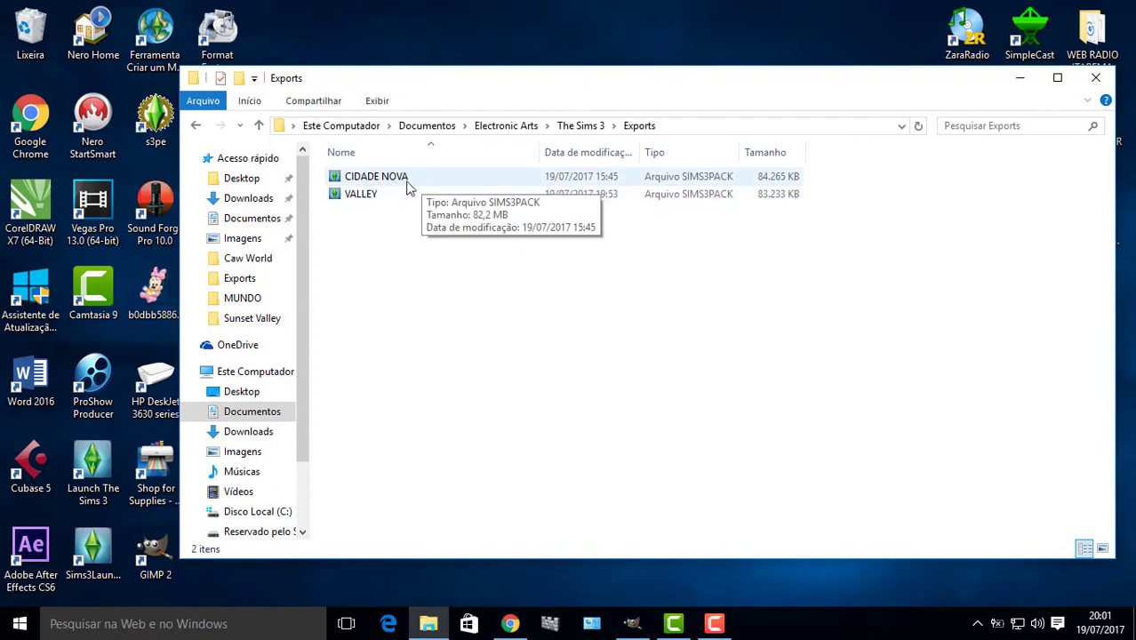
click(391, 198)
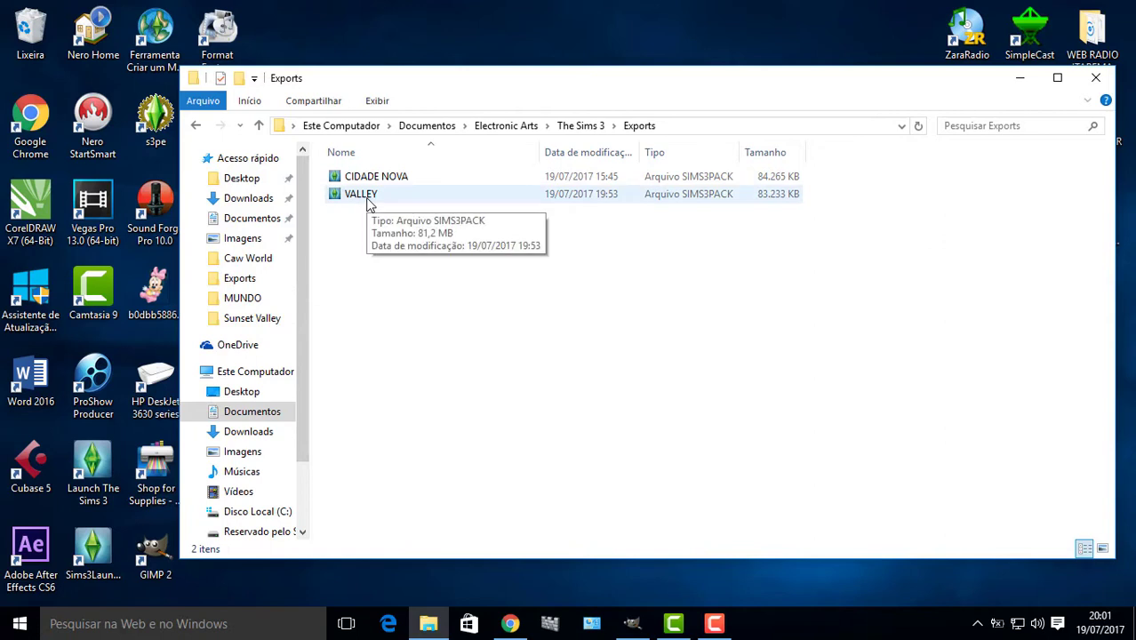
click(369, 203)
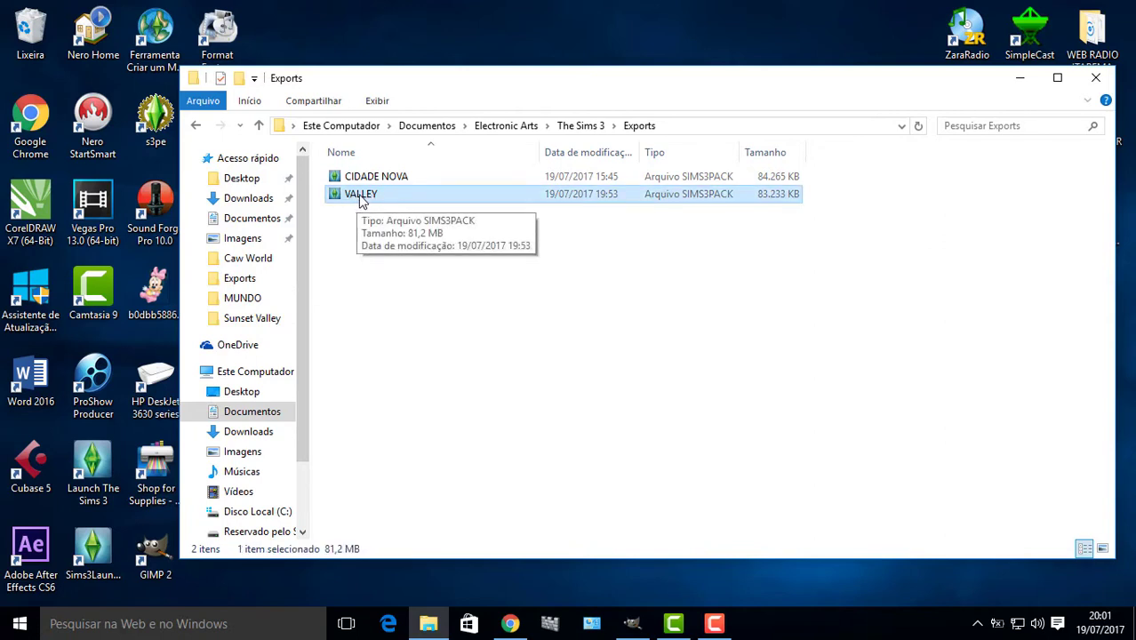
right_click(360, 199)
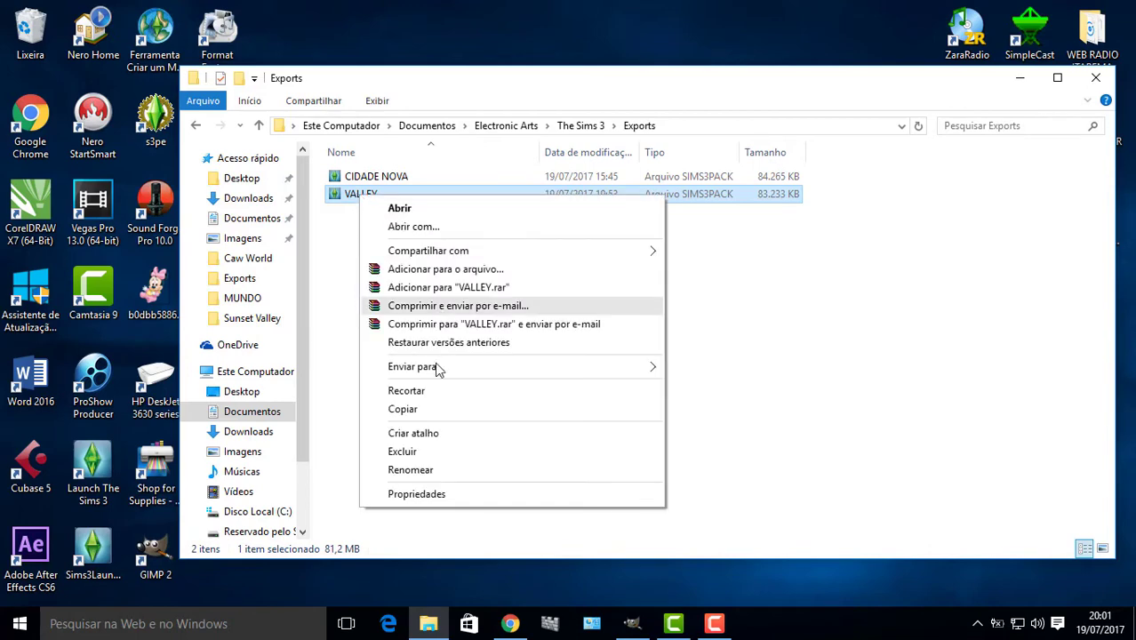
click(402, 410)
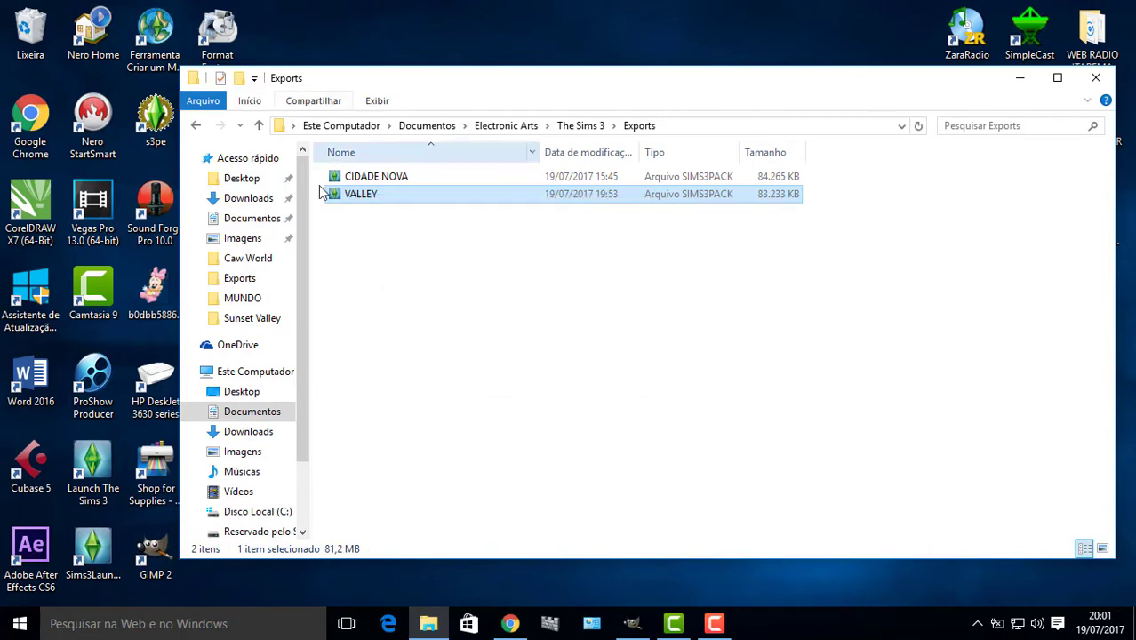
- Paste the VALLEY file into The Sims 3's Downloads folder and close the file window
click(198, 126)
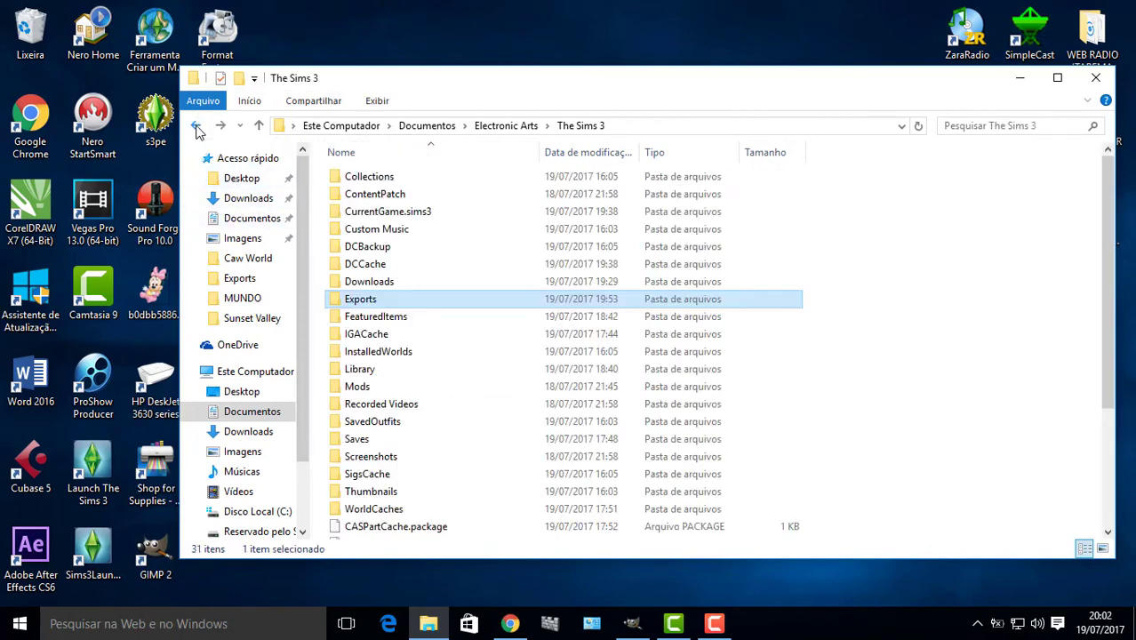
double_click(369, 282)
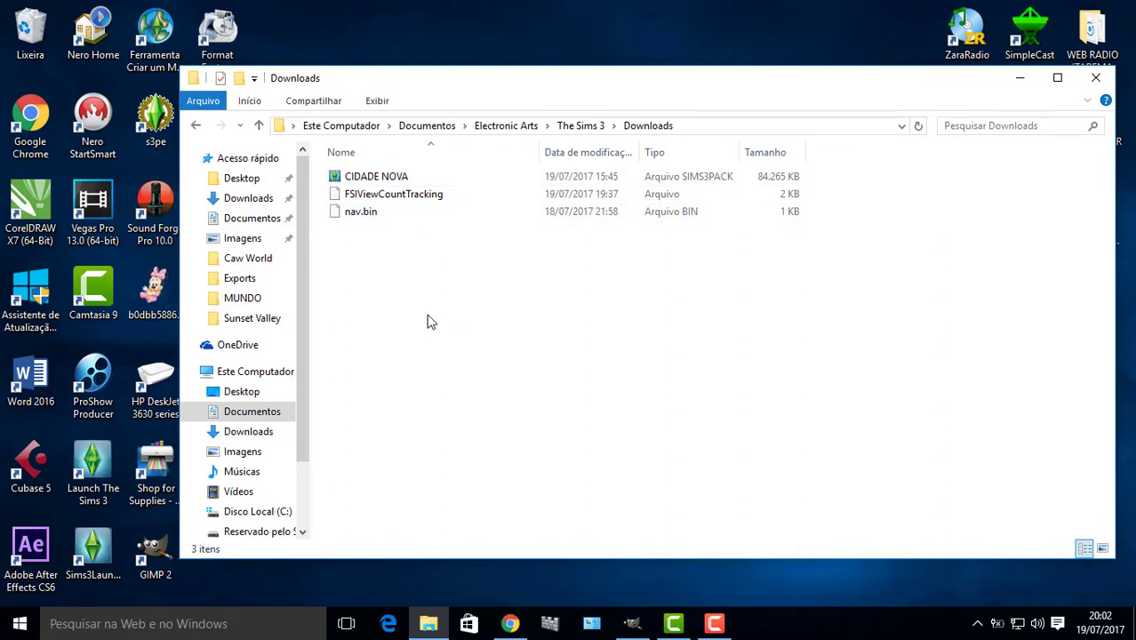
right_click(399, 255)
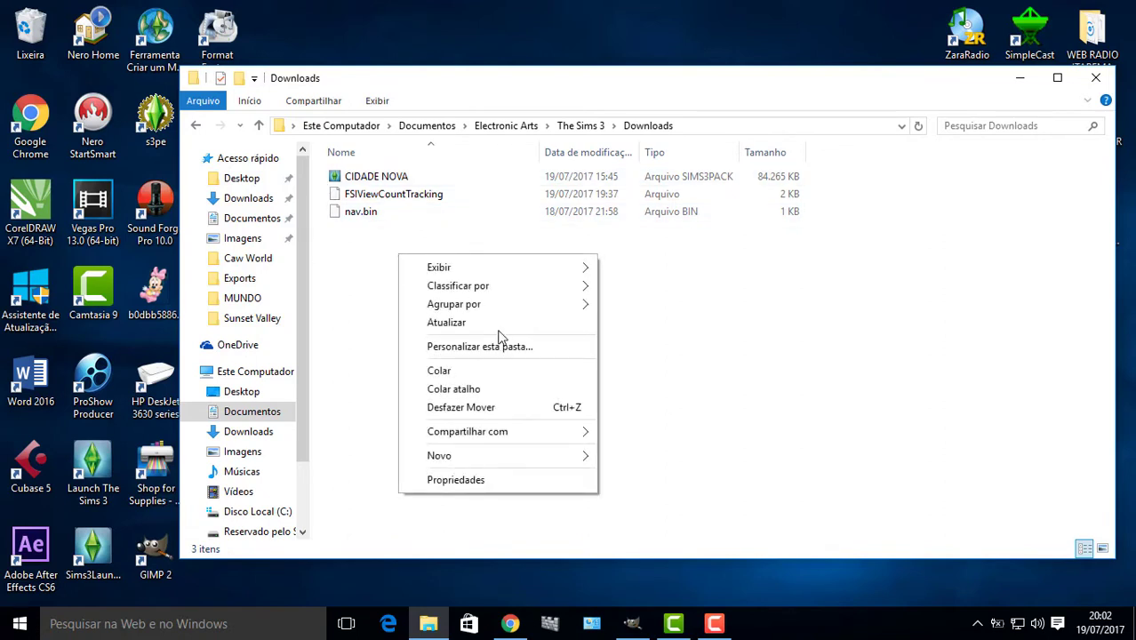
click(439, 372)
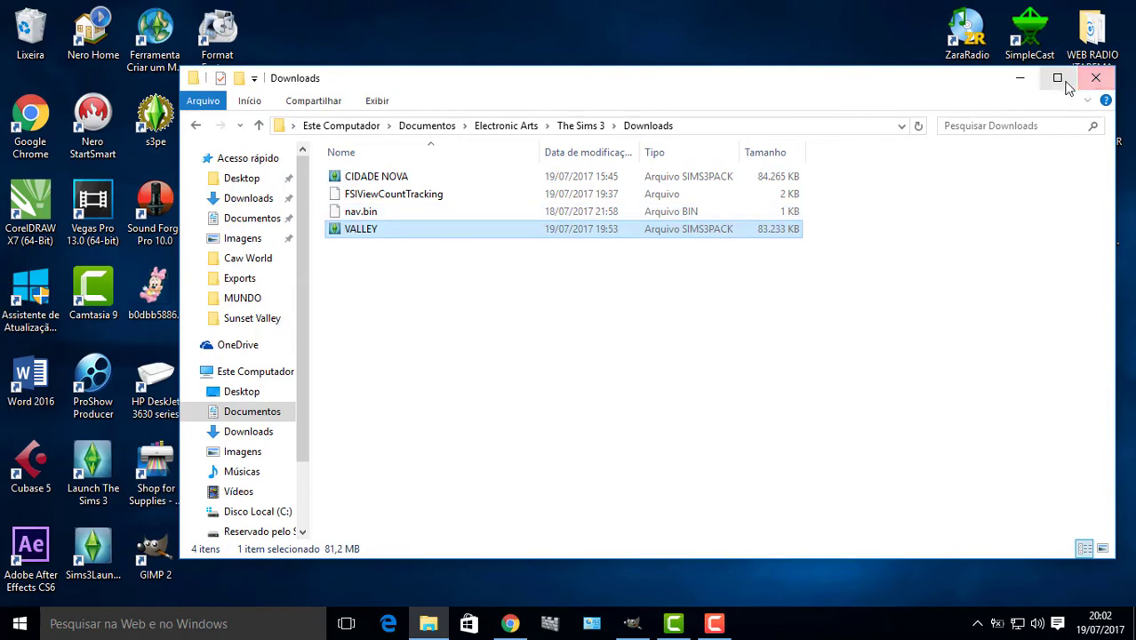
click(1096, 79)
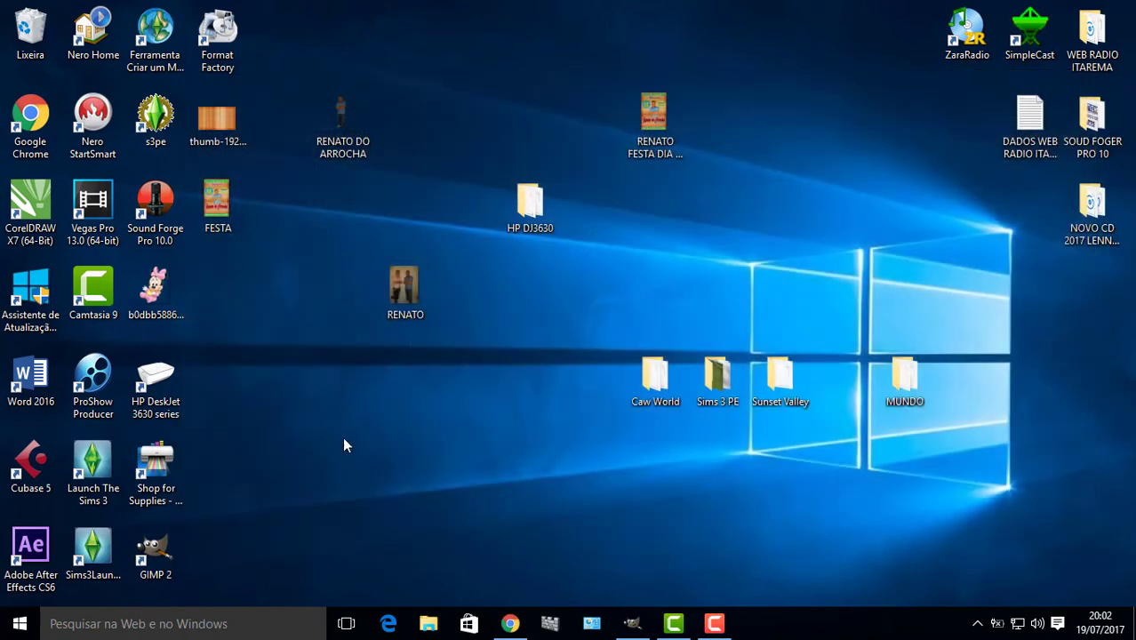
- Start The Sims 3 launcher from the desktop, dismiss its connection error and postpone the Store content patch
click(95, 555)
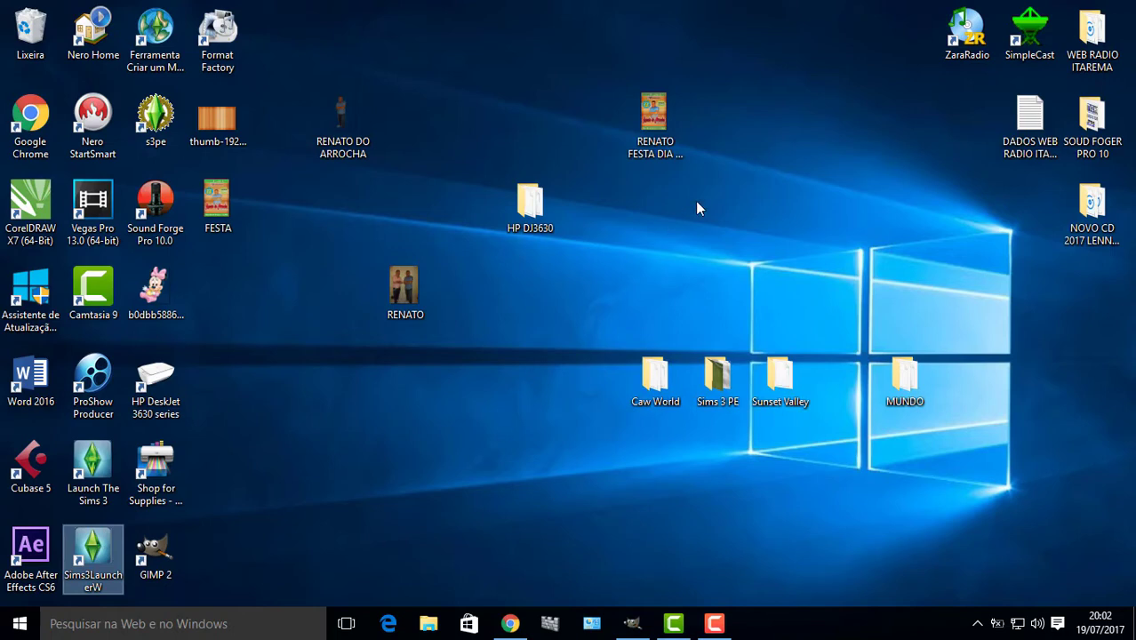
right_click(752, 175)
click(794, 224)
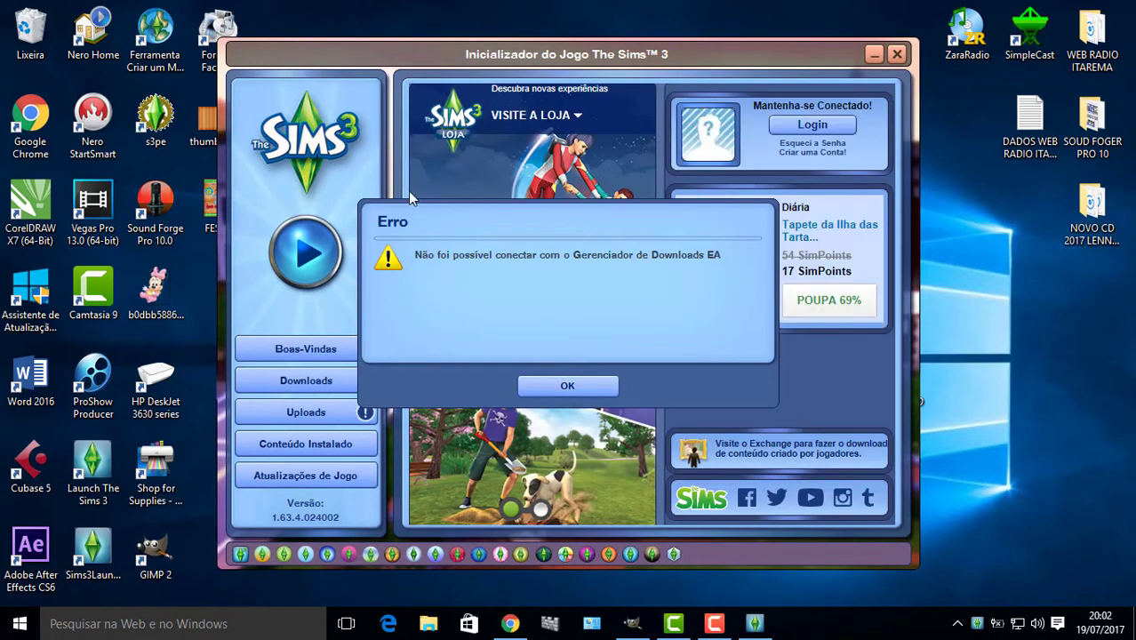
click(591, 378)
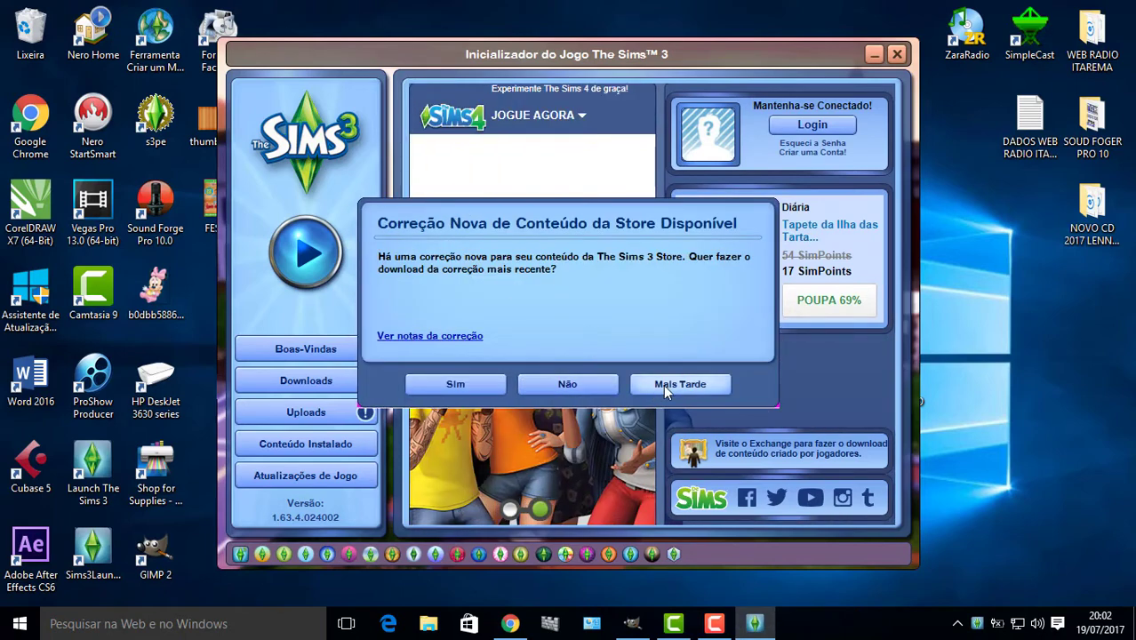
click(679, 384)
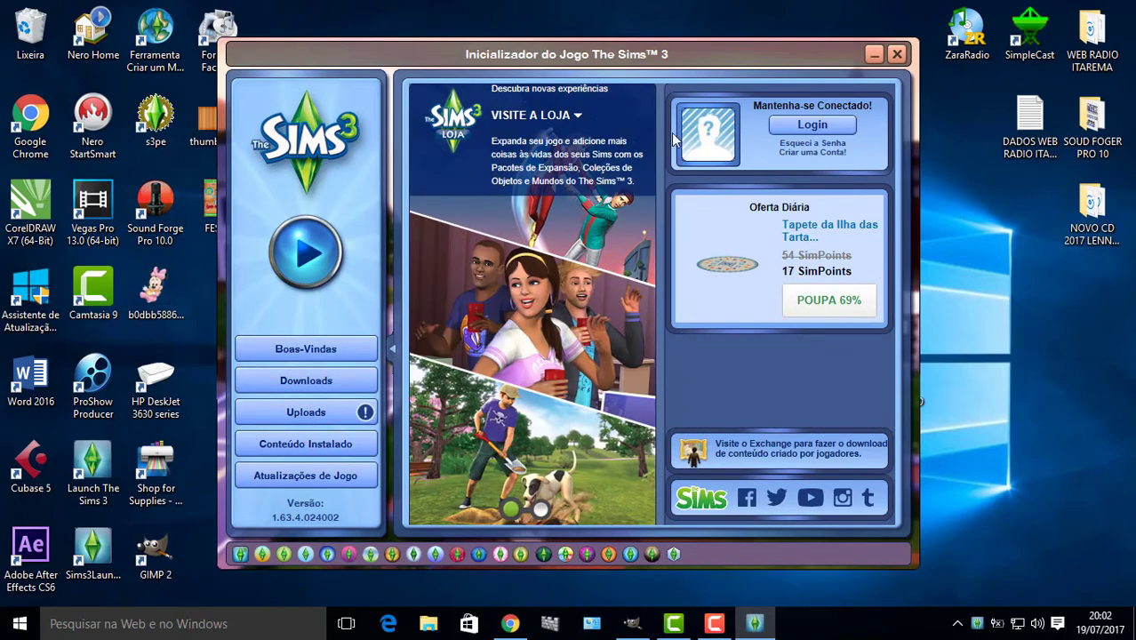
- Install only the VALLEY world from the launcher's downloads list and close the installer
click(302, 383)
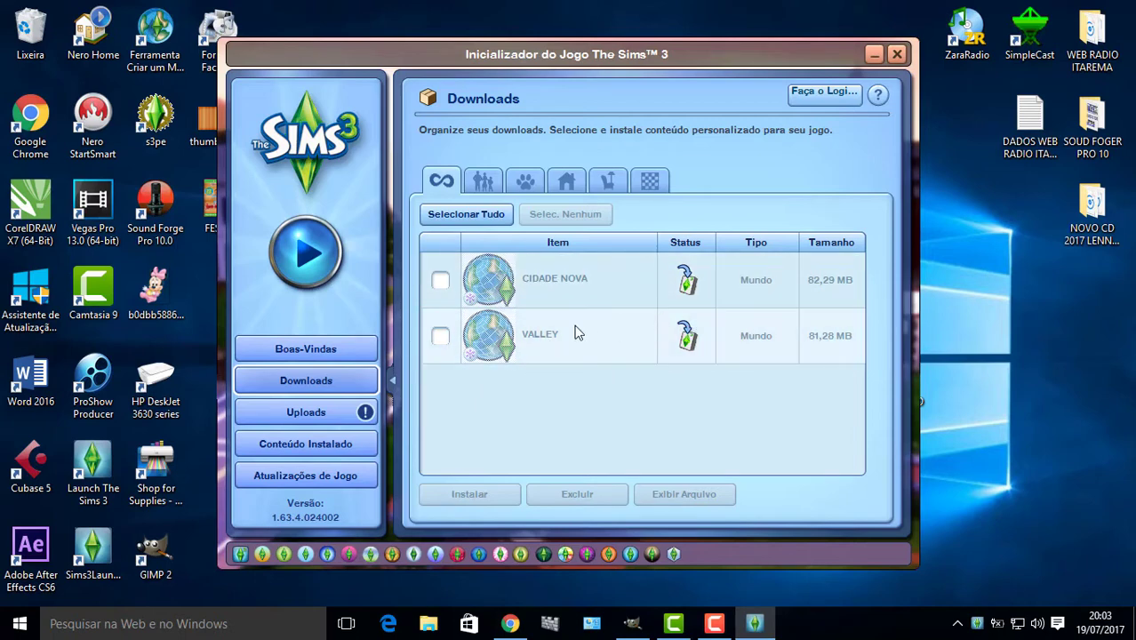
click(442, 341)
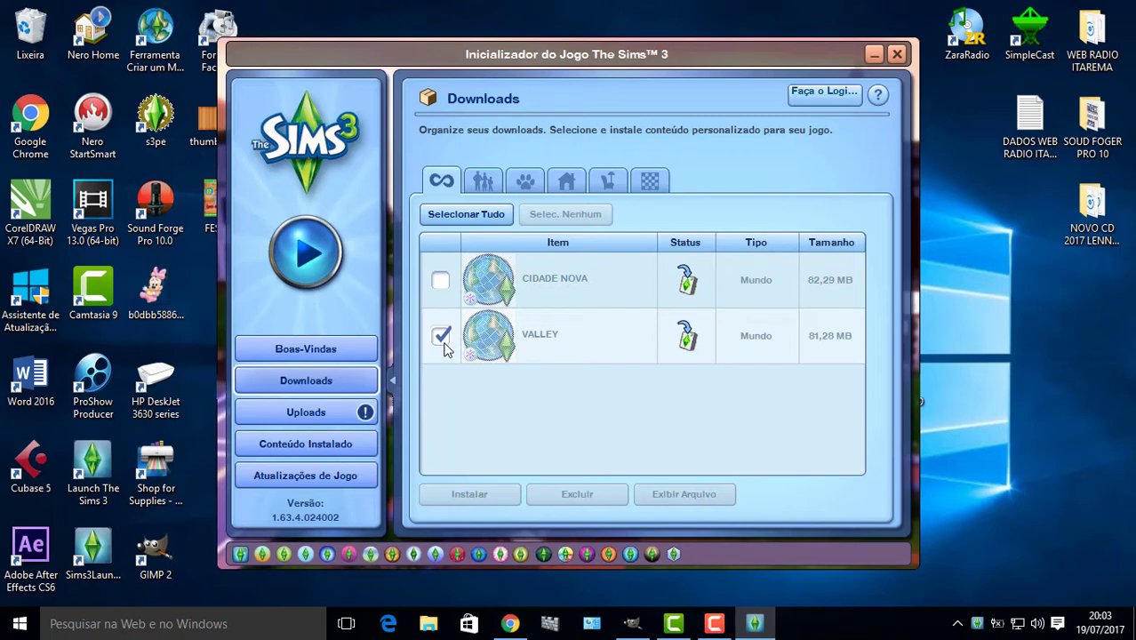
click(443, 281)
click(442, 337)
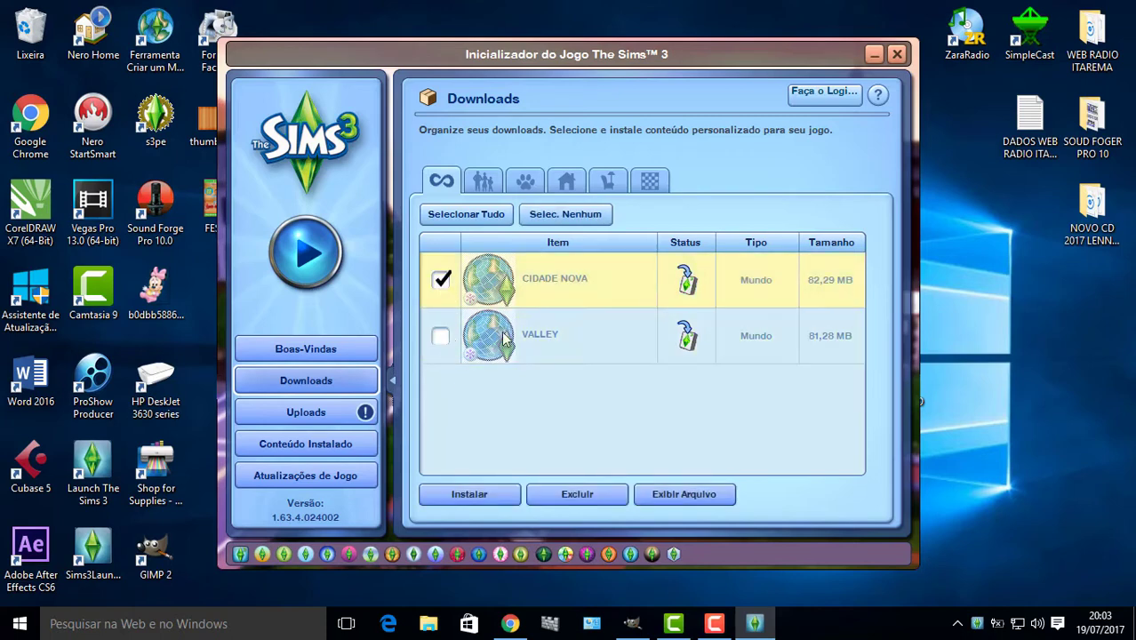
click(443, 280)
click(442, 345)
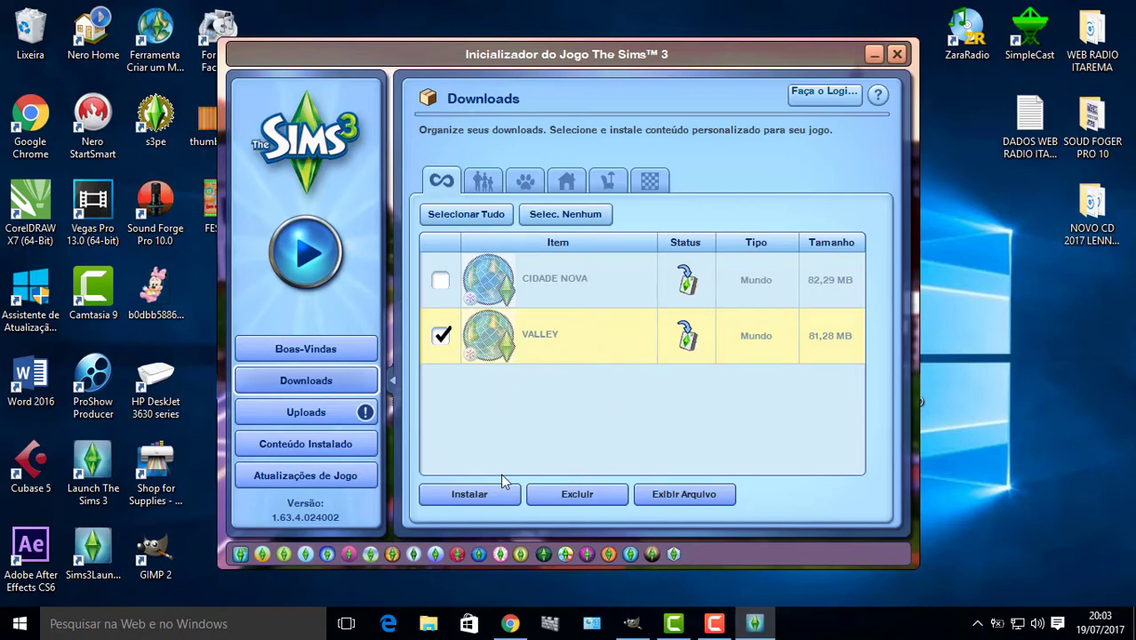
click(470, 498)
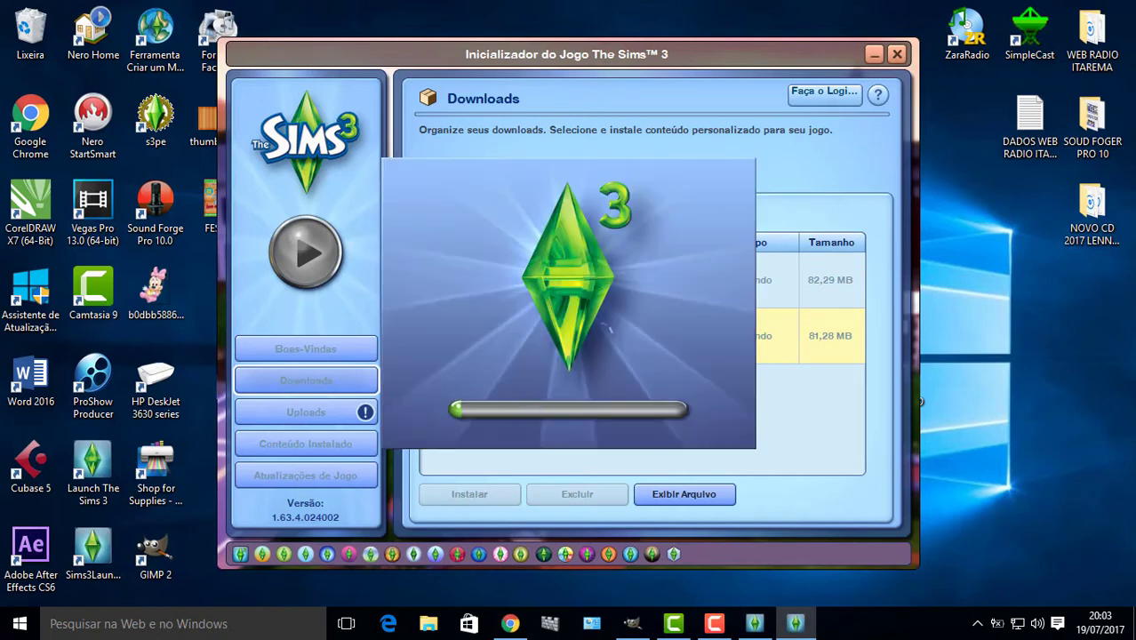
mouse_move(716, 625)
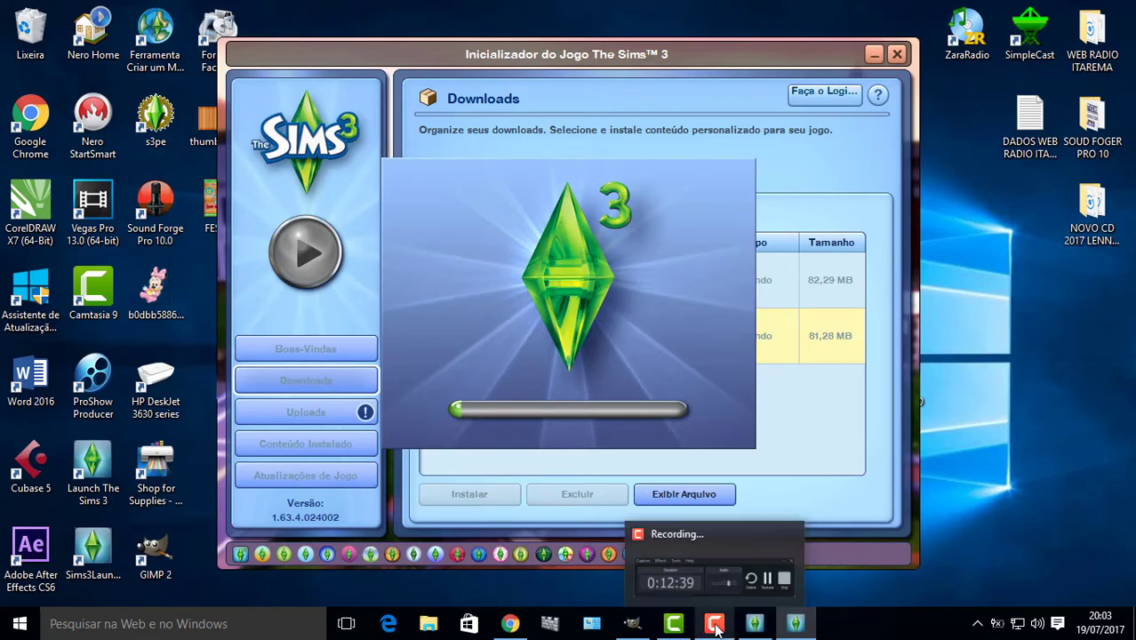
click(740, 558)
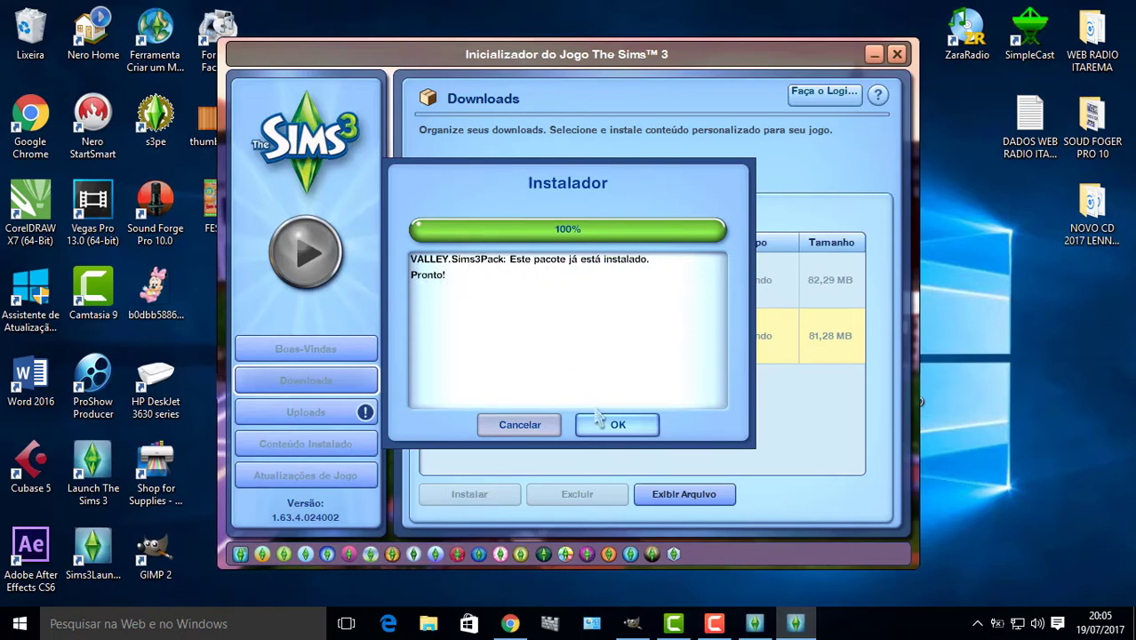
click(618, 424)
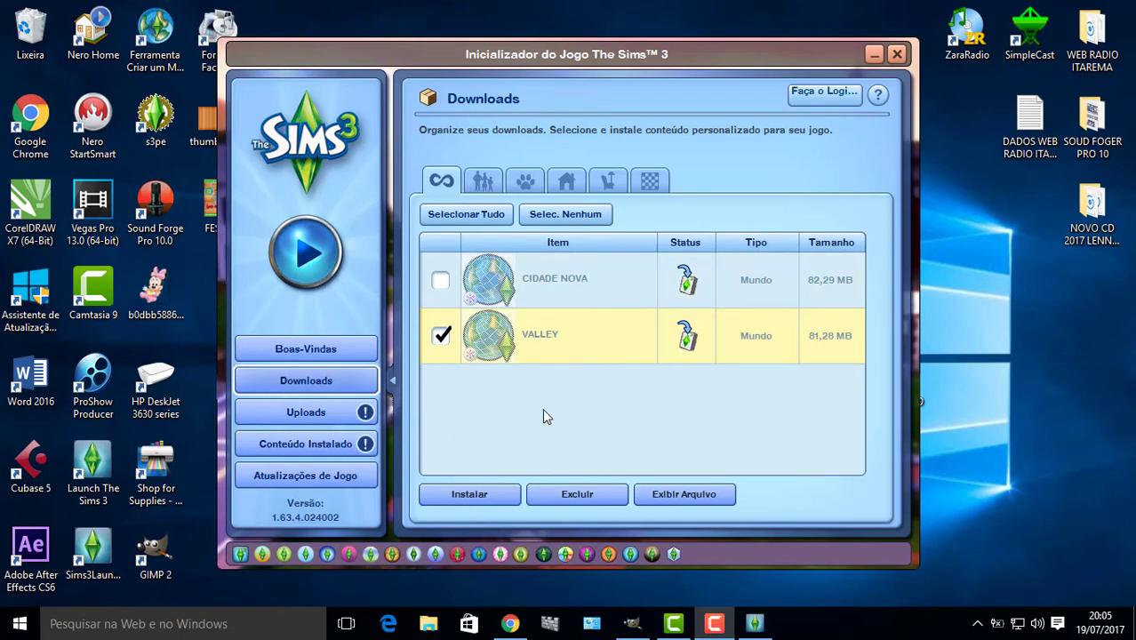
- Start The Sims 3 game from the launcher
click(311, 254)
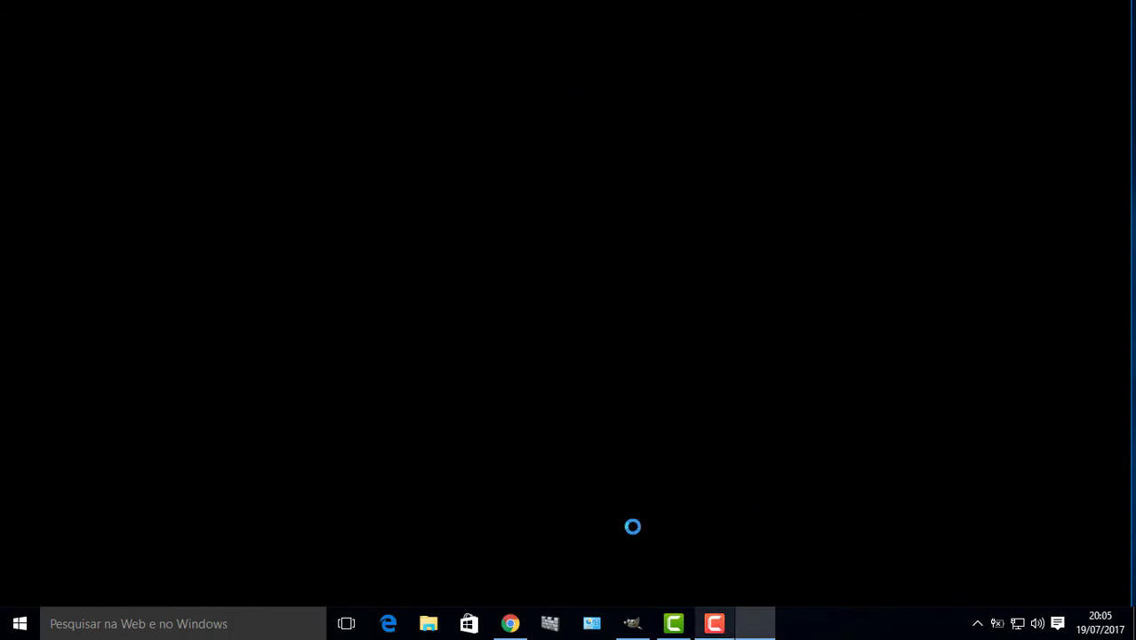
click(714, 622)
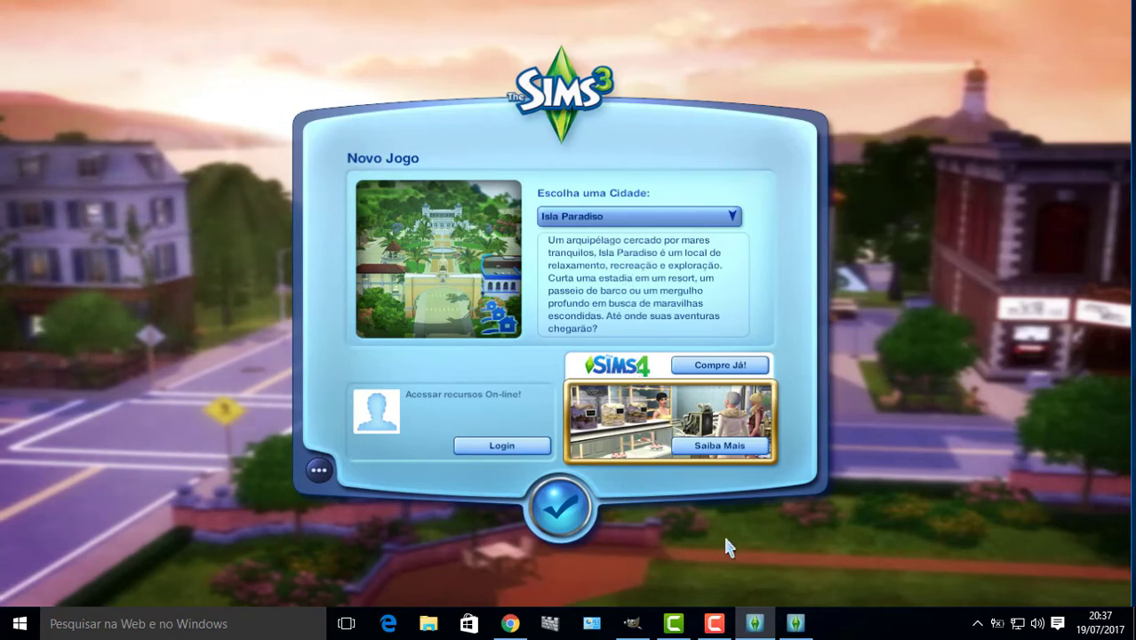
- Return to the launcher, dismiss its connection error, and check the downloads and installed content lists for the VALLEY world
click(757, 624)
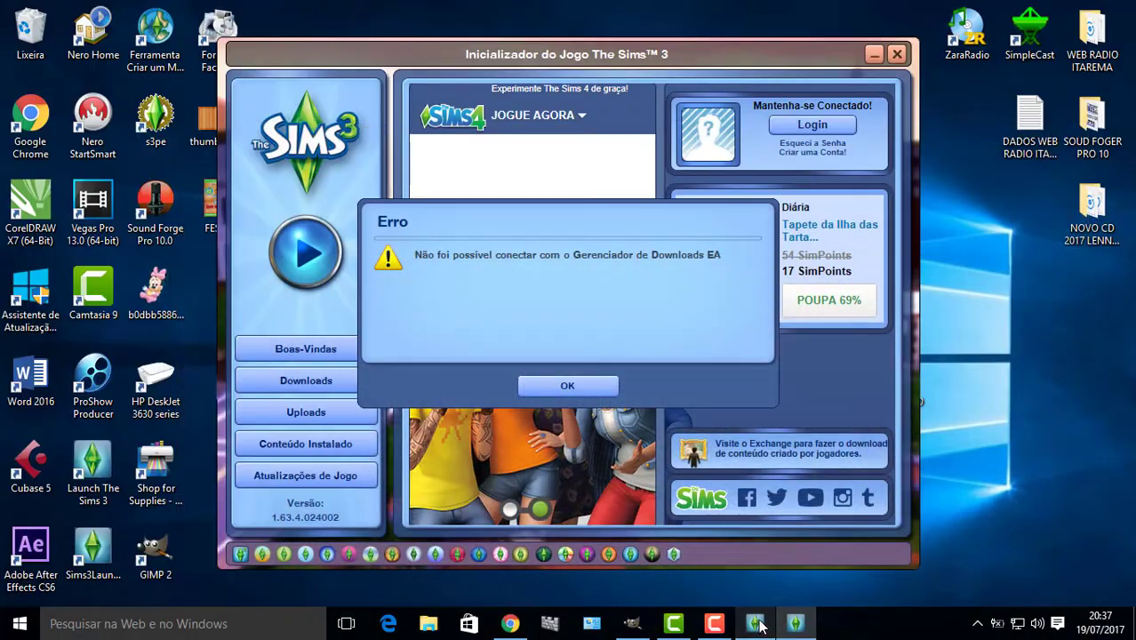
click(578, 390)
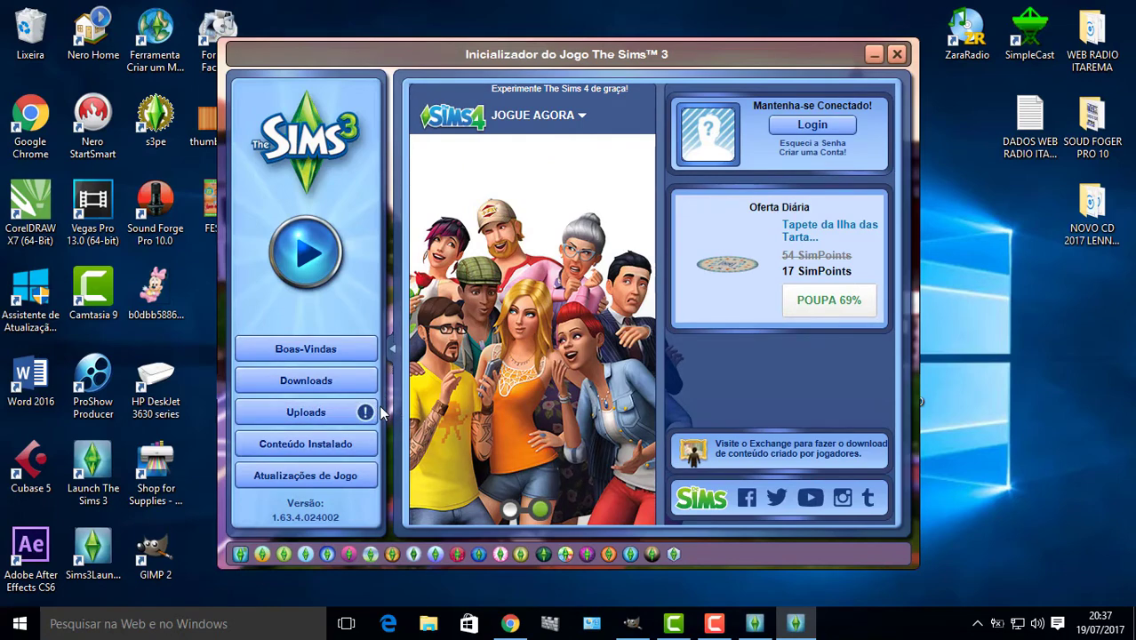
click(321, 381)
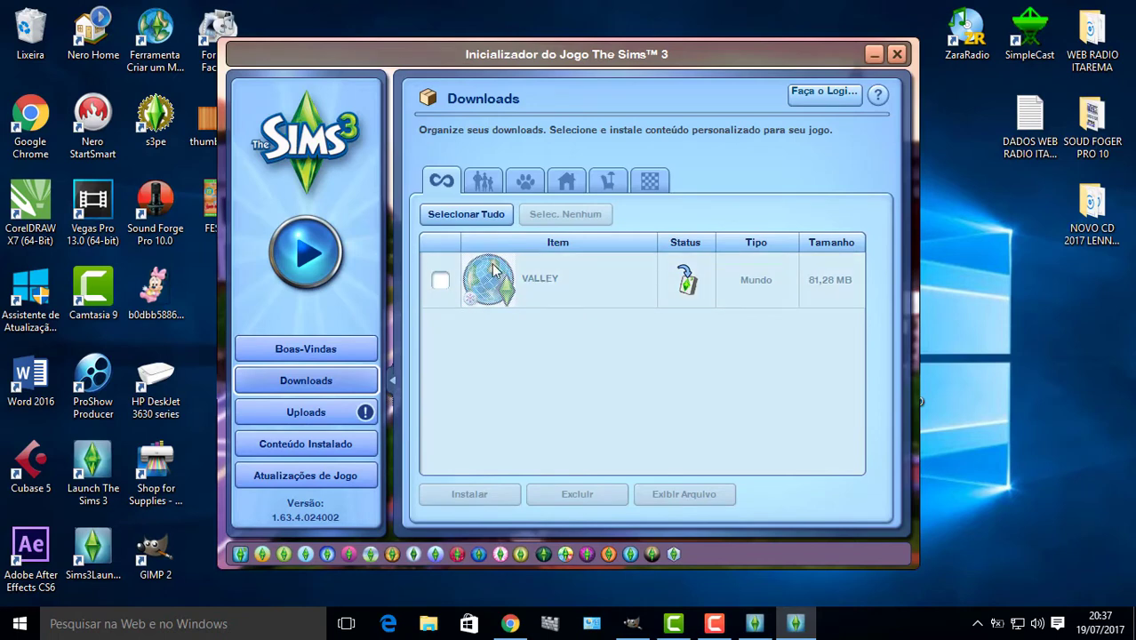
click(440, 283)
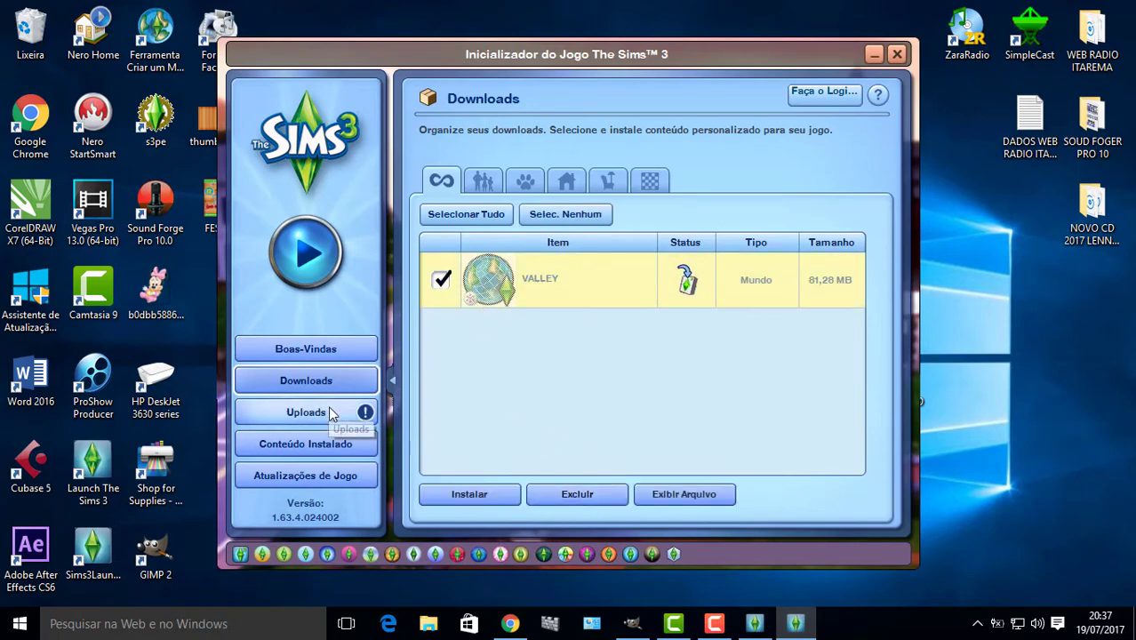
click(307, 443)
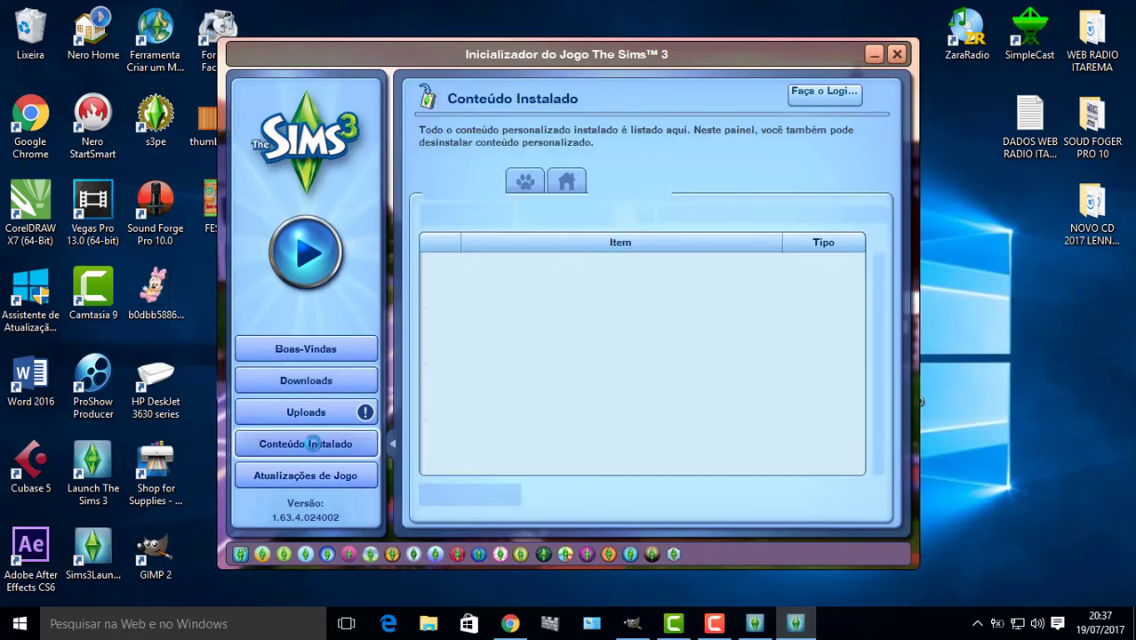
click(441, 335)
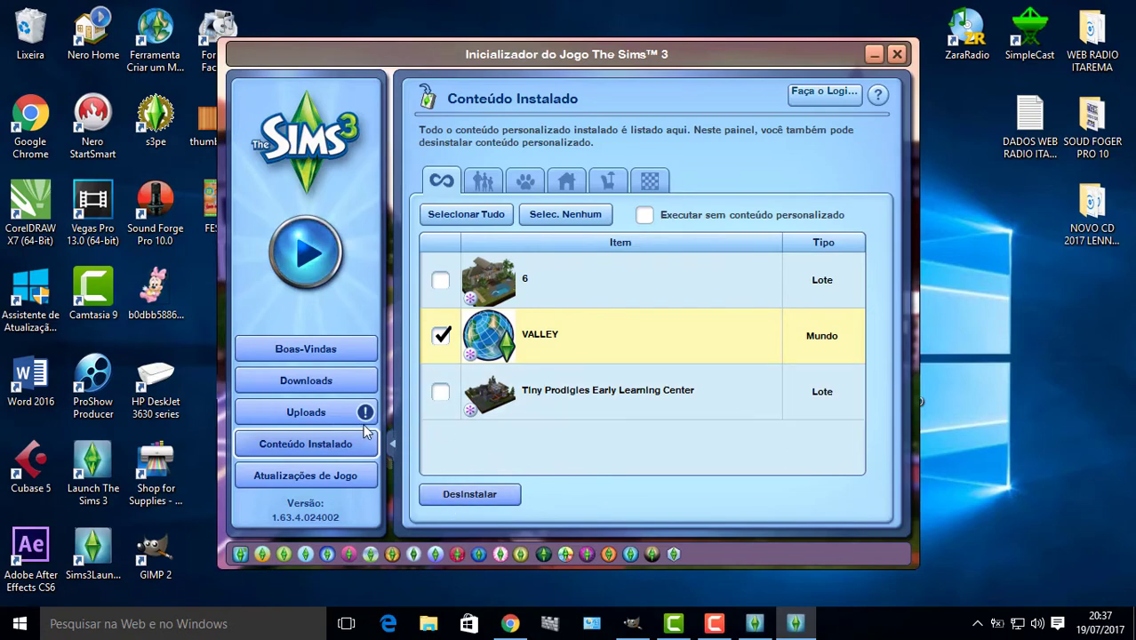
- Check the Exports and Downloads folders under Documents, Electronic Arts, The Sims 3 for the VALLEY file, and close File Explorer
click(428, 623)
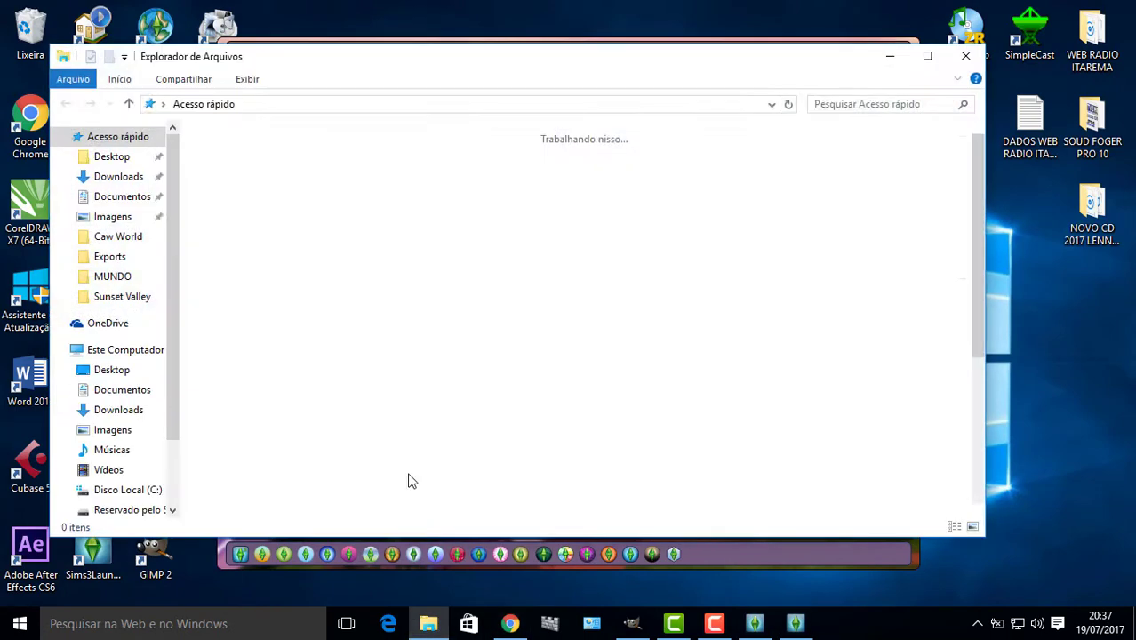
click(116, 201)
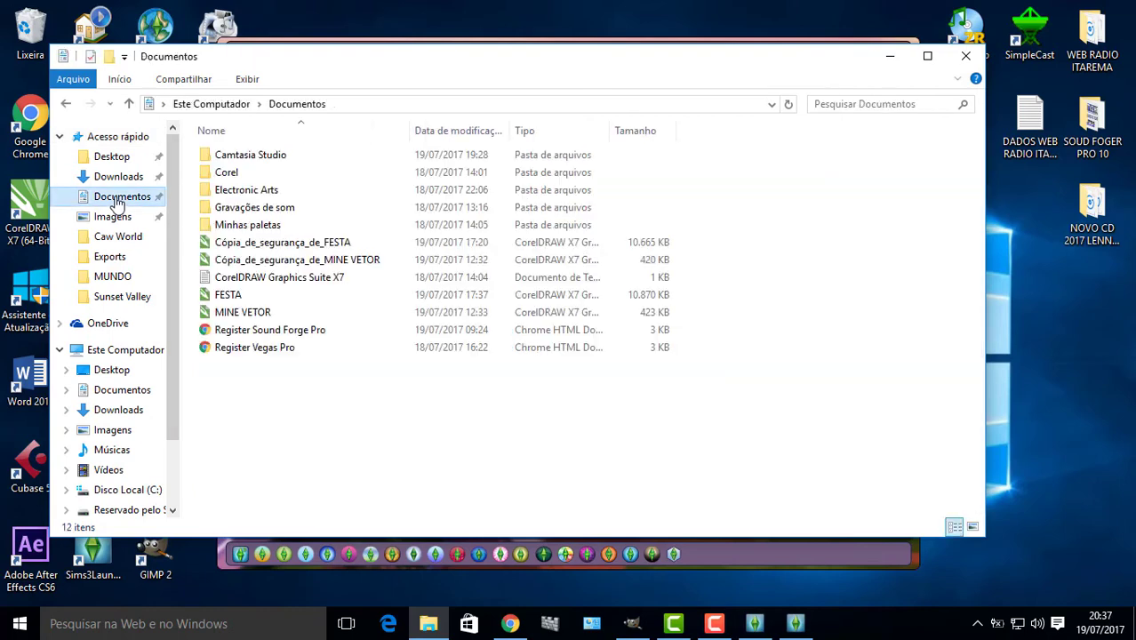
double_click(238, 190)
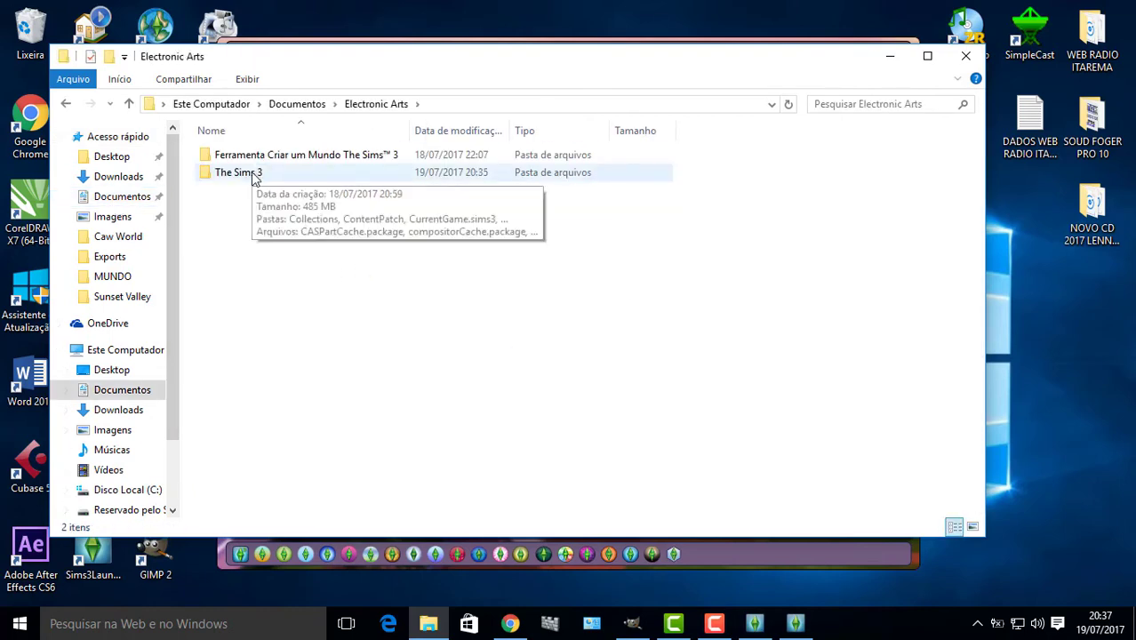
double_click(253, 177)
click(238, 280)
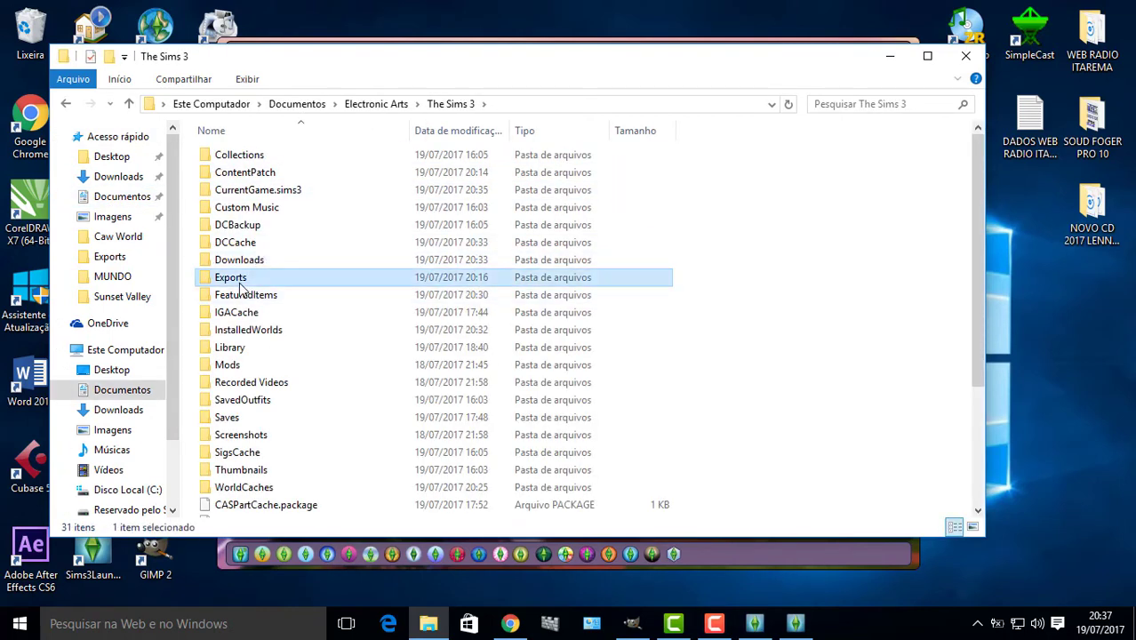
double_click(238, 281)
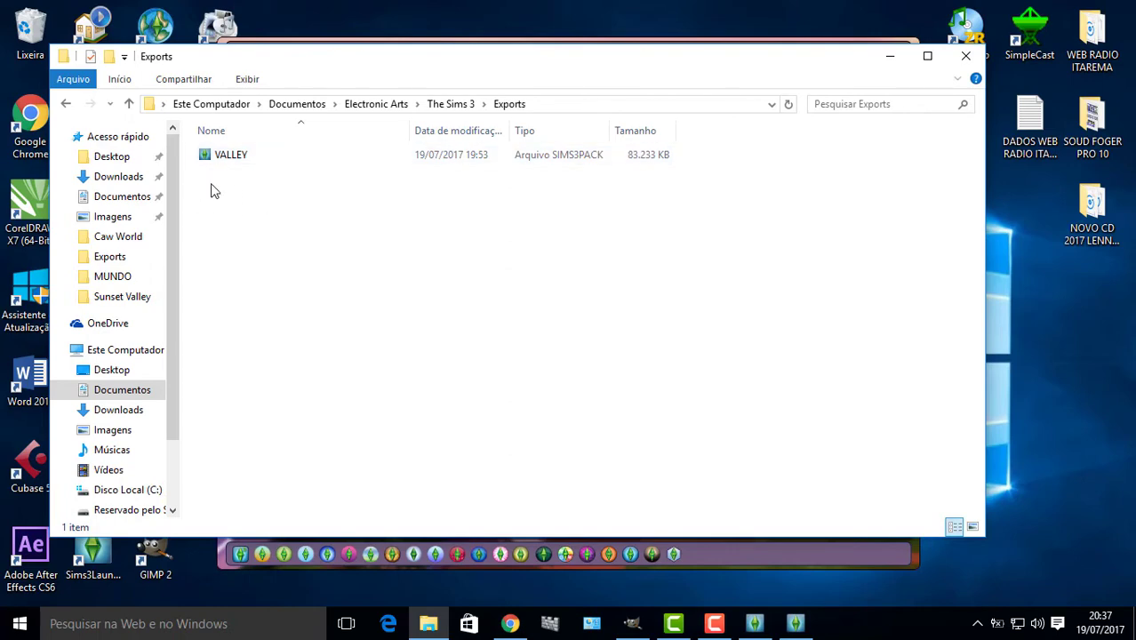
click(65, 105)
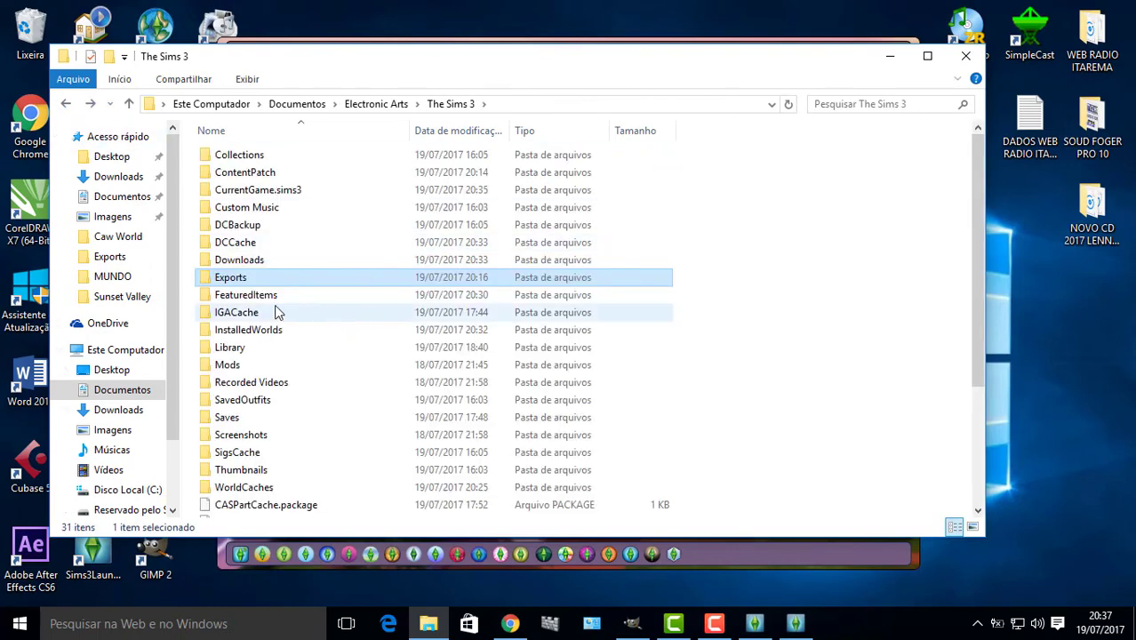
double_click(238, 259)
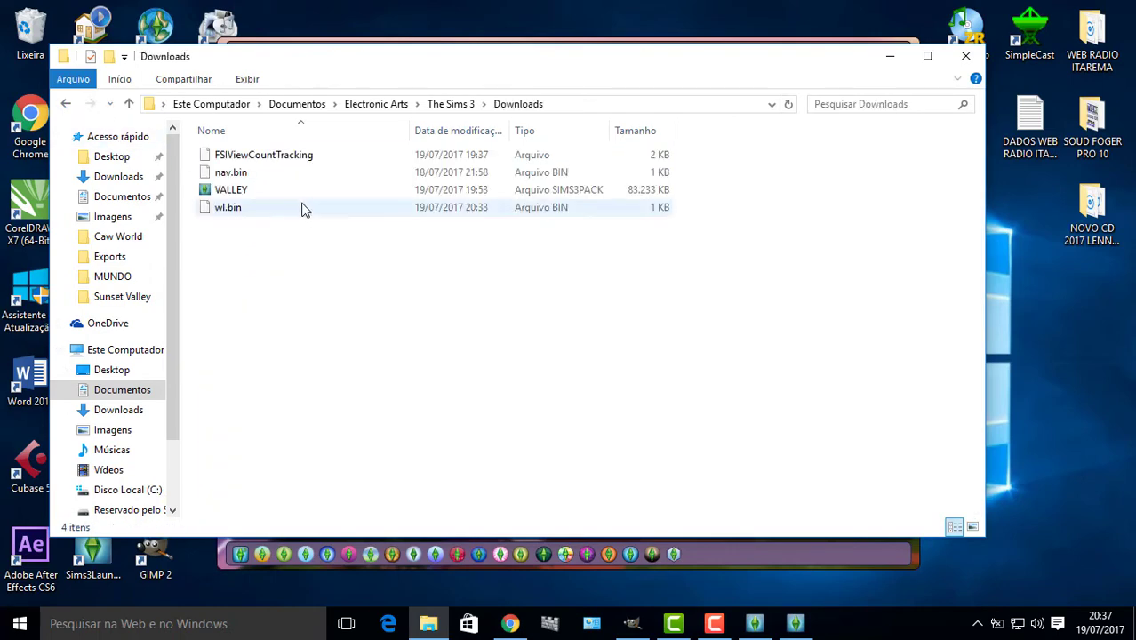
click(965, 56)
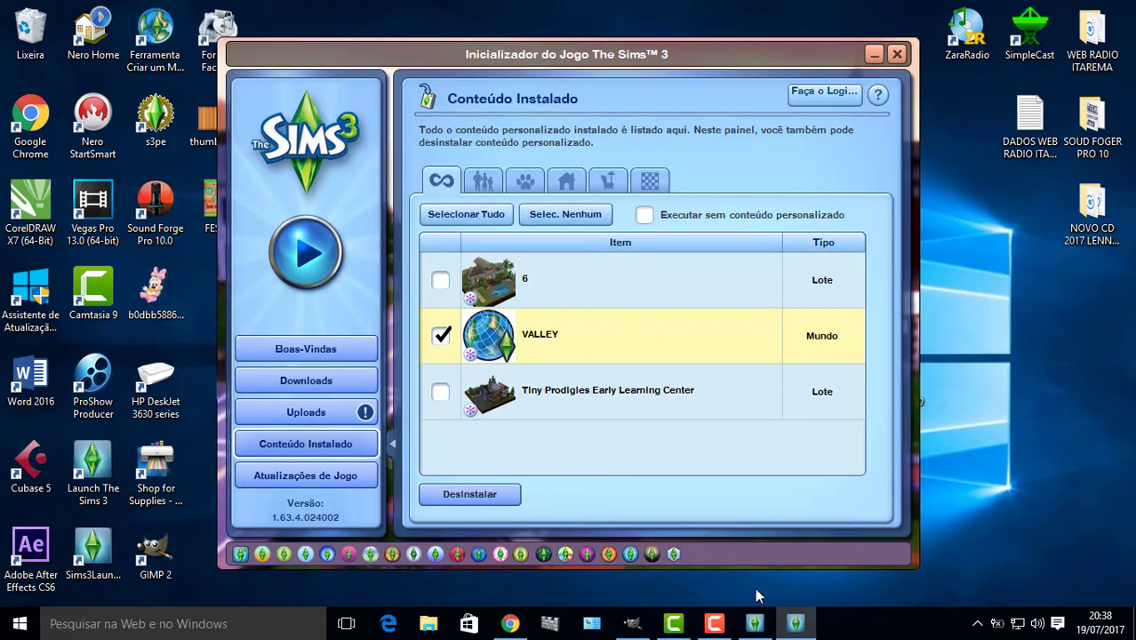
- Switch to The Sims 3 game and start a new game in the VALLEY town without logging in
click(754, 628)
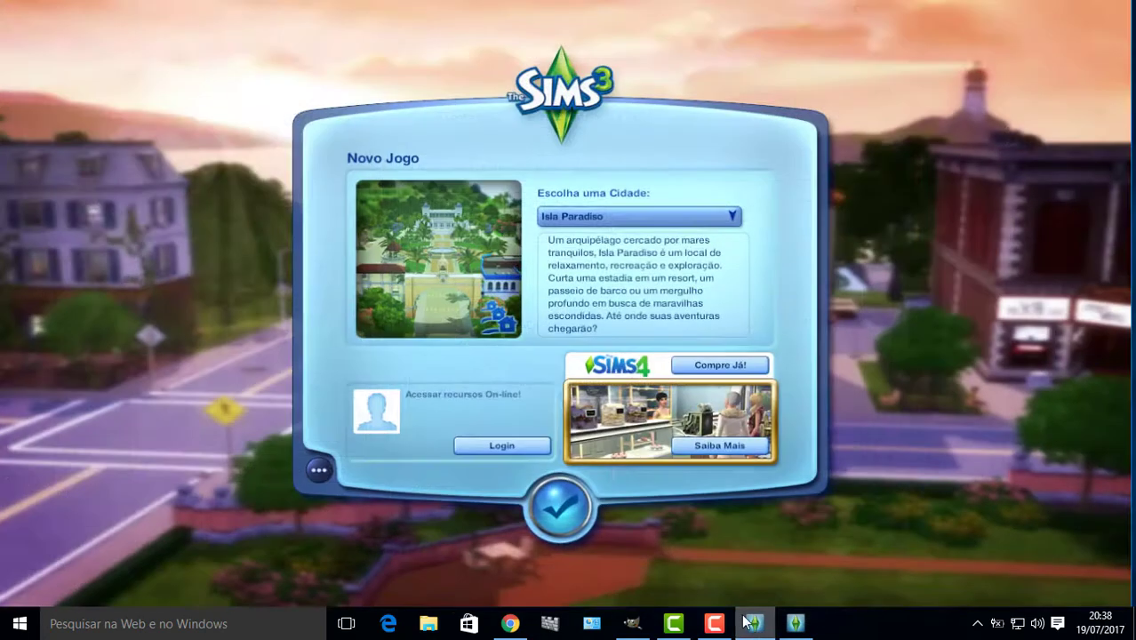
click(716, 218)
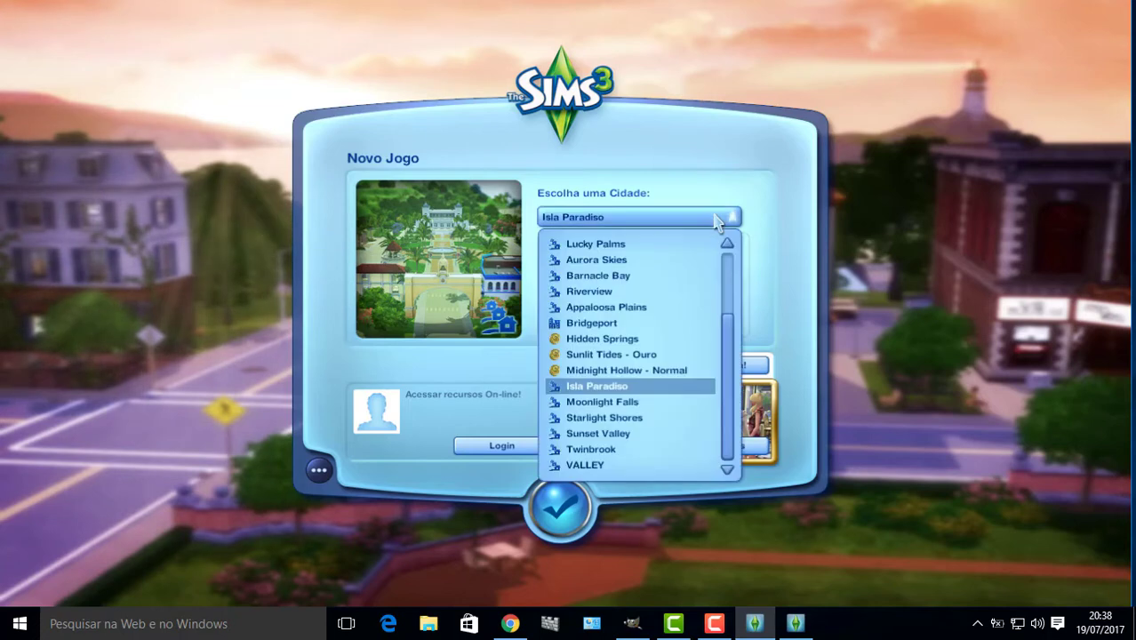
click(585, 465)
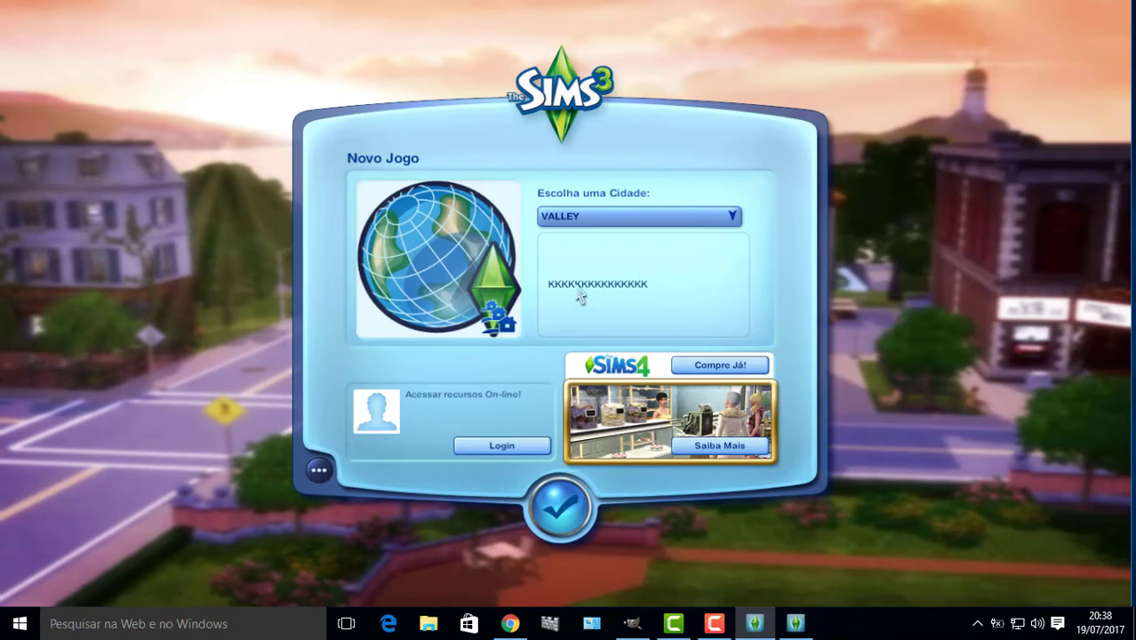
click(571, 504)
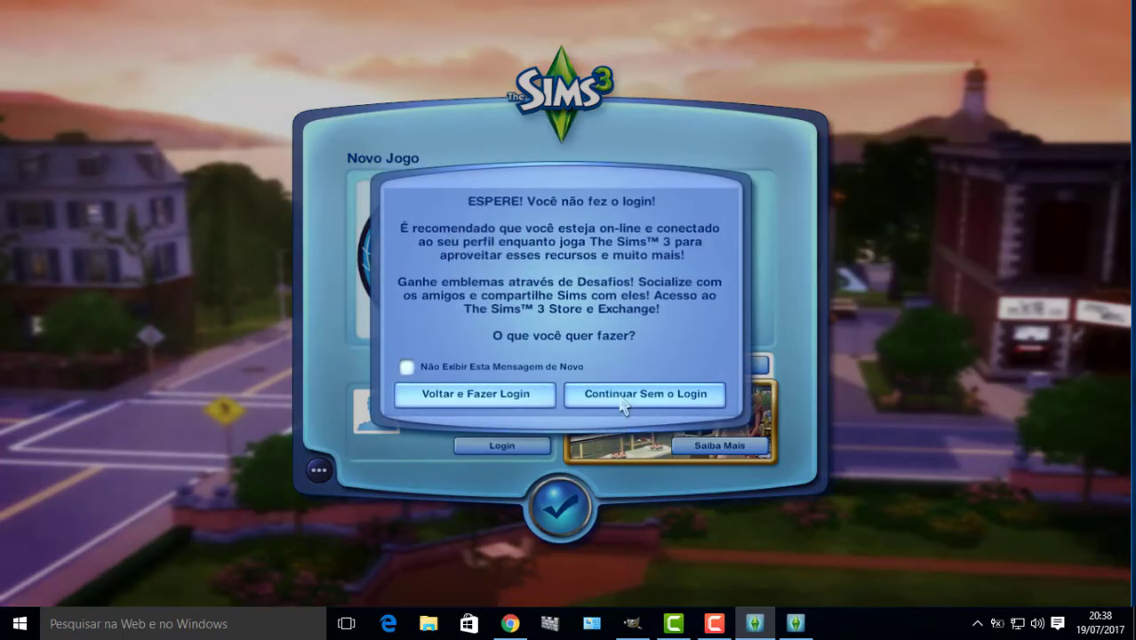
click(633, 399)
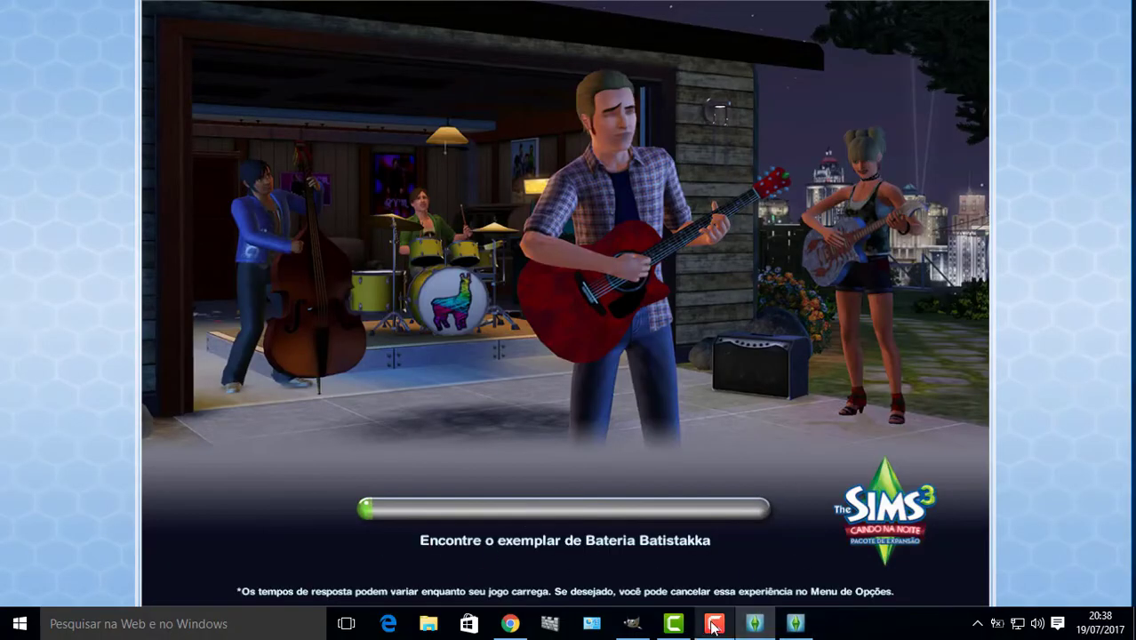
mouse_move(713, 624)
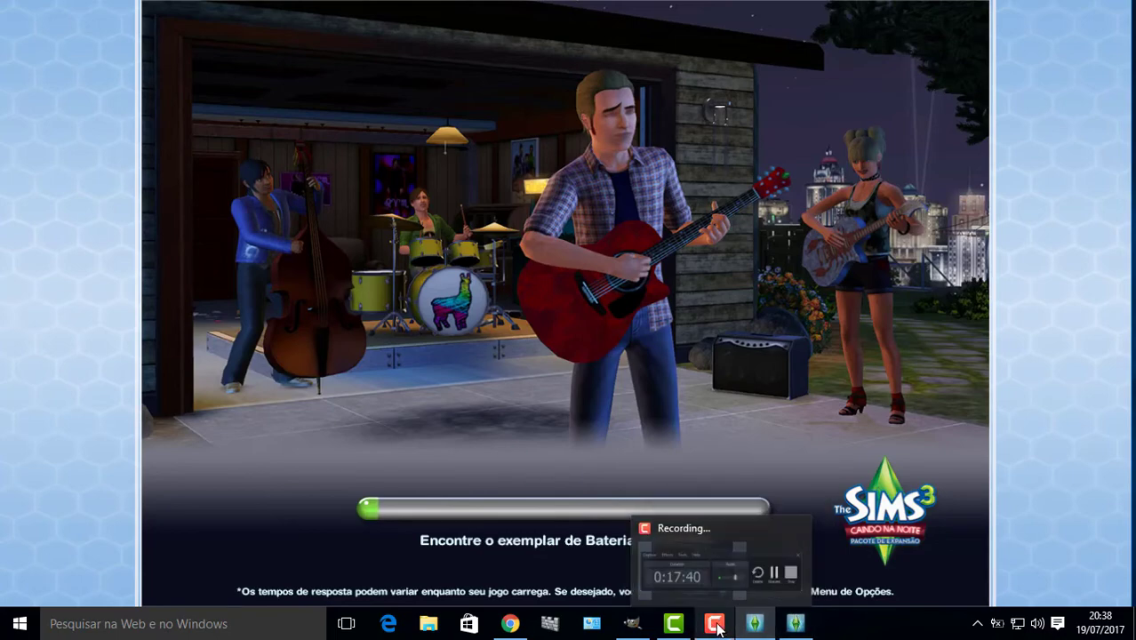
click(702, 566)
- Examine the loaded VALLEY town from its centre out to the stadium, science facility and military base area
click(1031, 406)
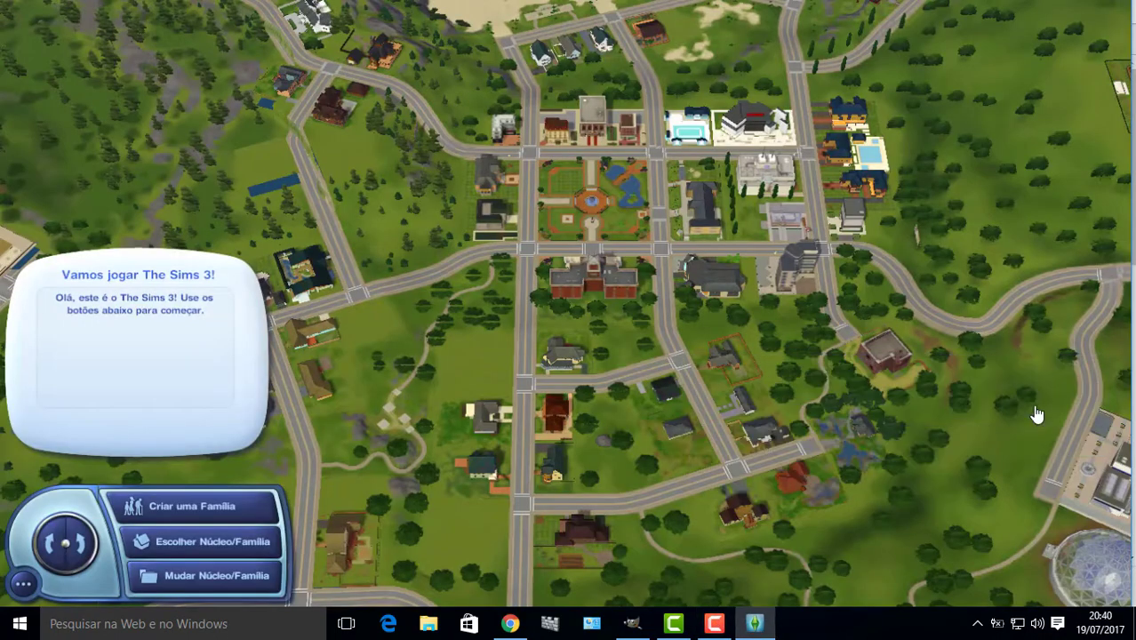
key(Left)
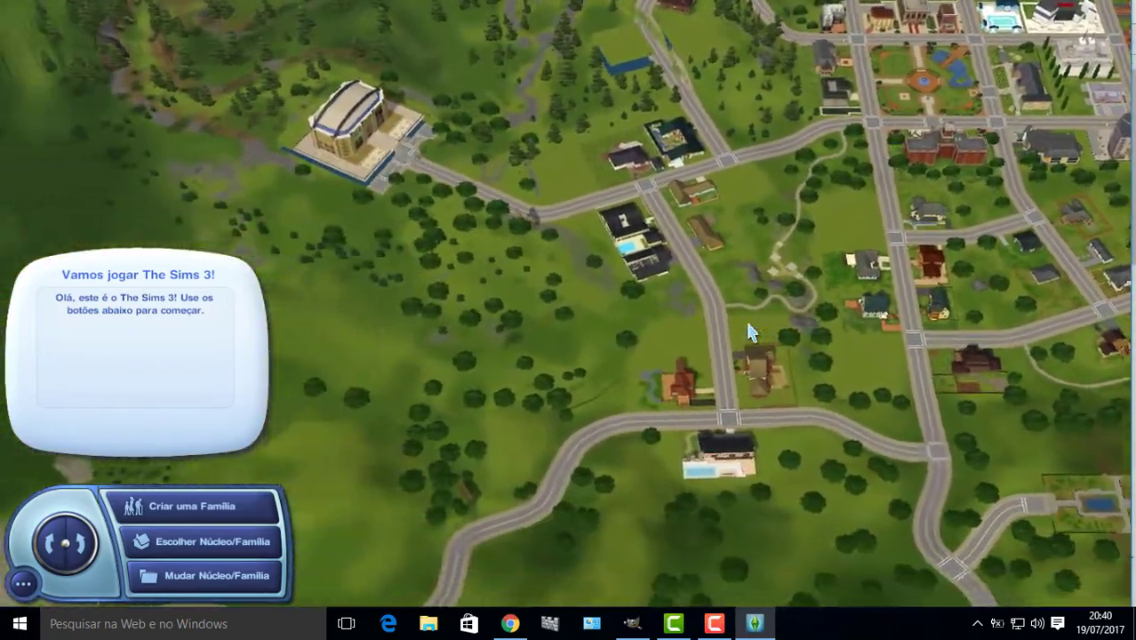
key(Left)
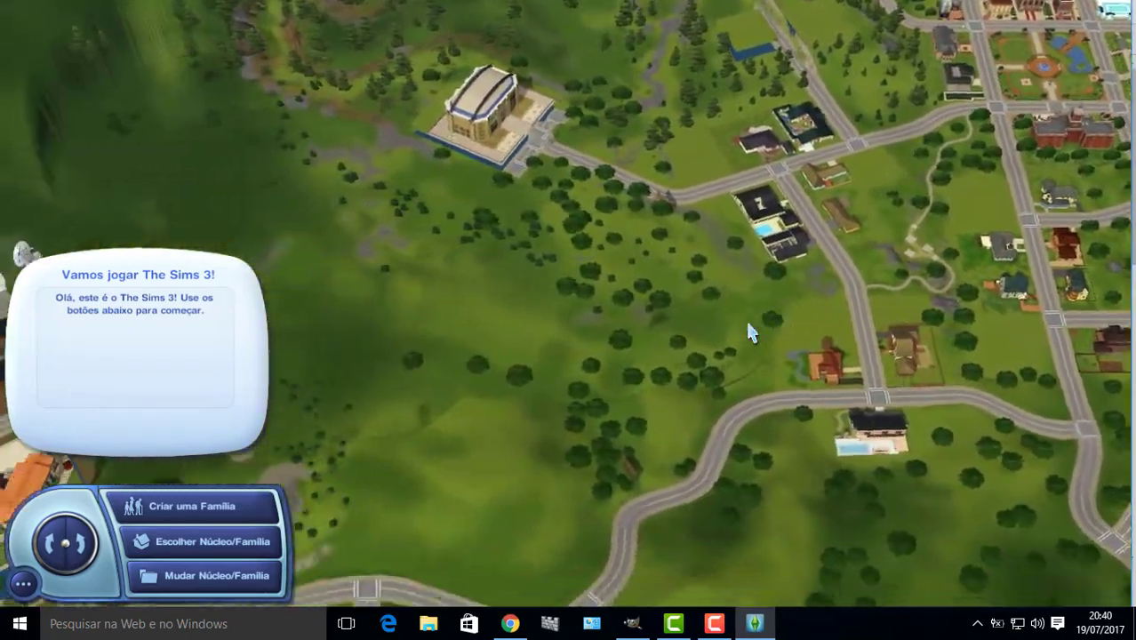
key(Up)
key(Left)
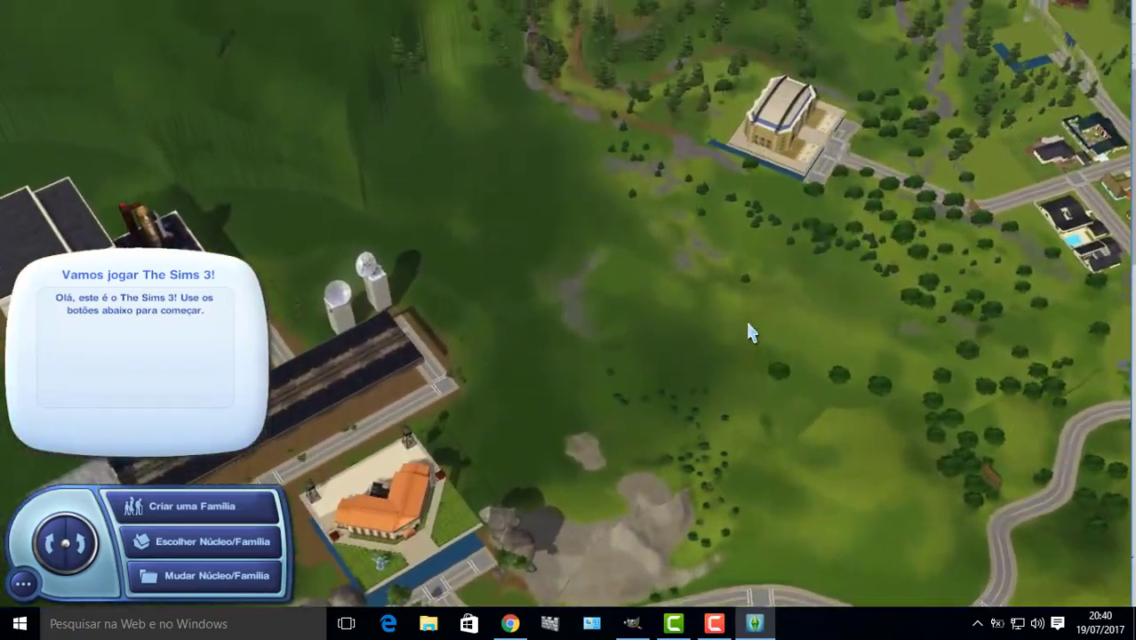
key(Down)
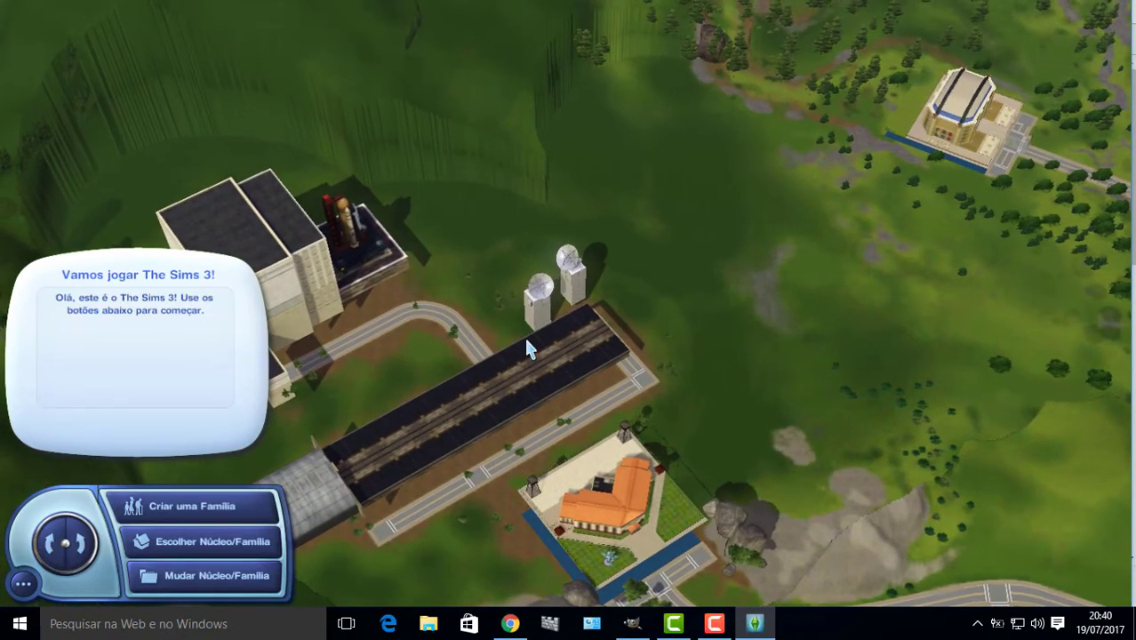
- Examine the VALLEY town from the military base and stadium area across to the residential streets and town centre
key(Right)
key(Up)
key(Down)
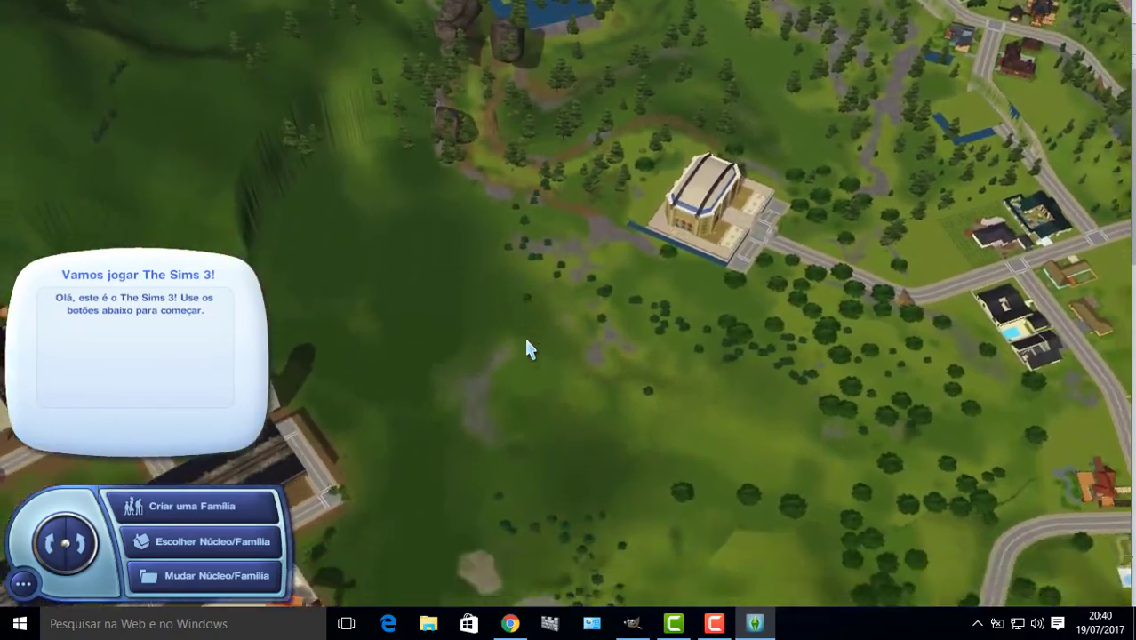
key(Left)
key(Up)
key(Right)
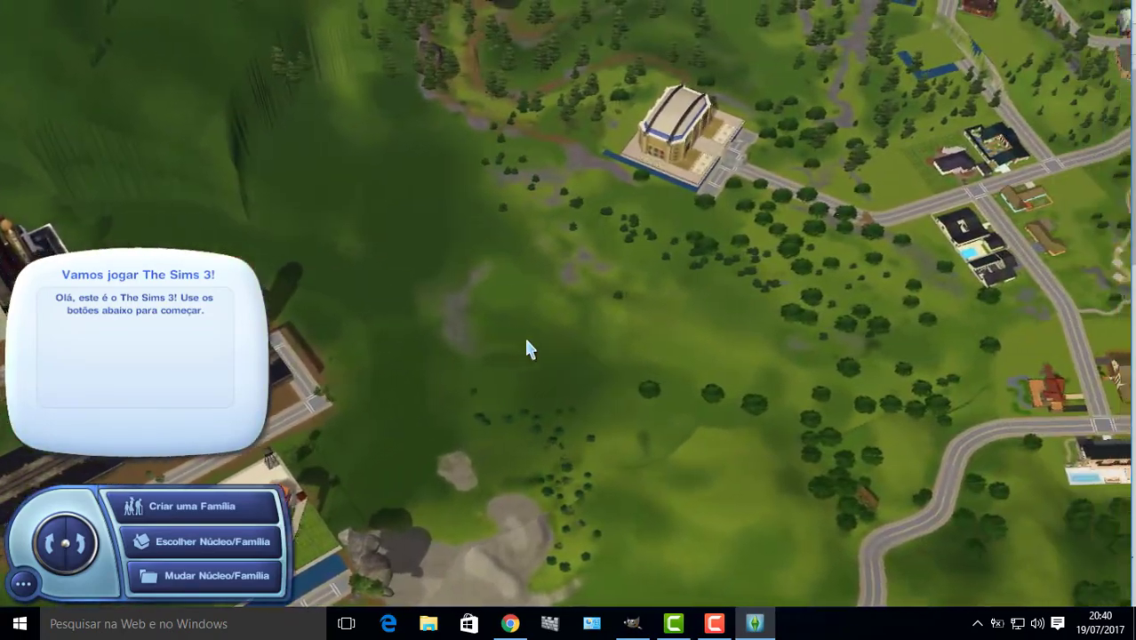
scroll(526, 348, down, 3)
key(Down)
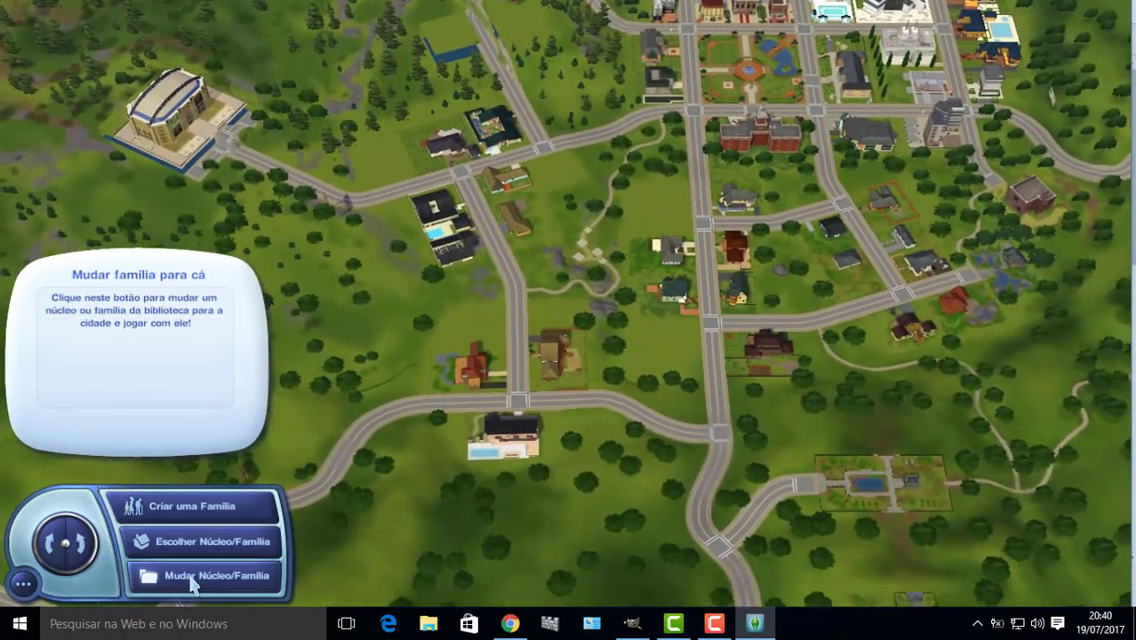
- Choose the single-man household, second in the household library, to move into the town
click(189, 544)
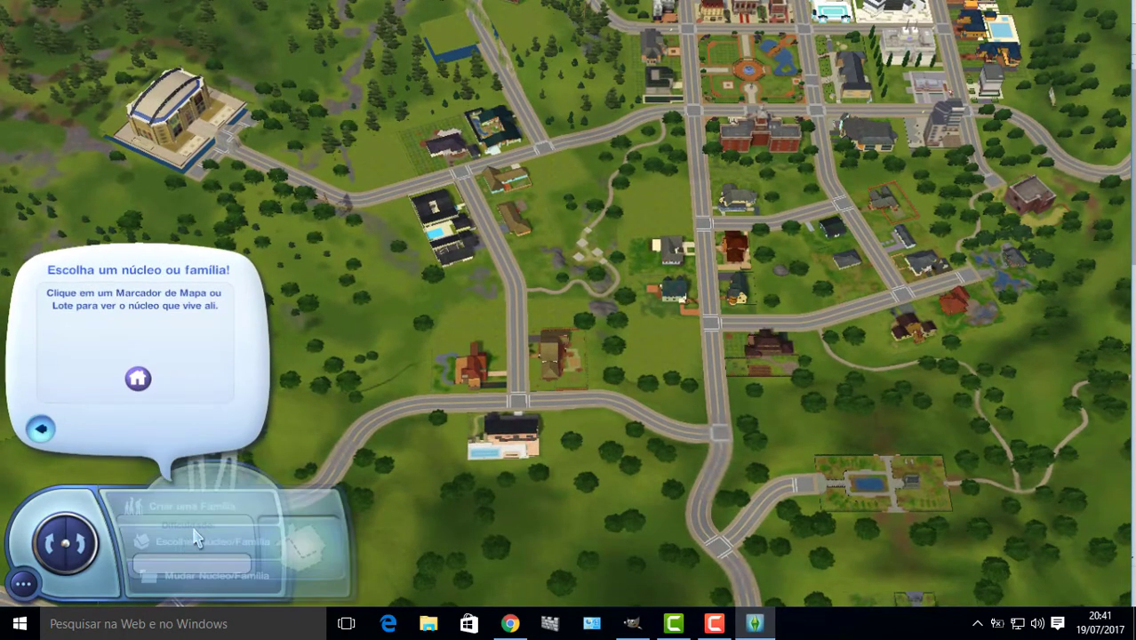
click(41, 357)
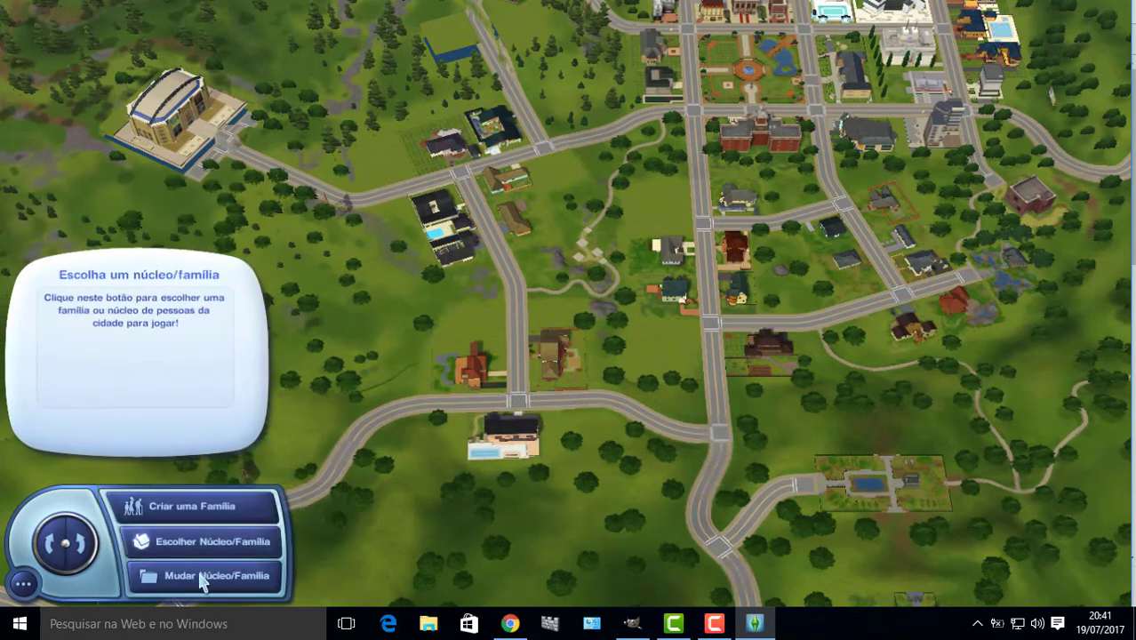
click(197, 578)
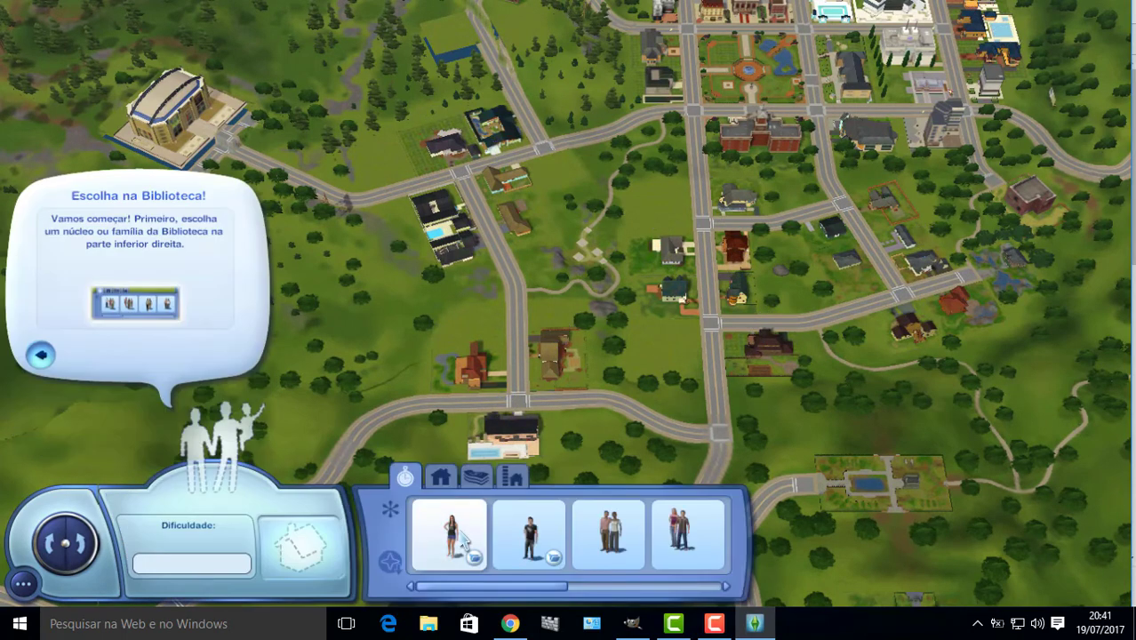
click(529, 533)
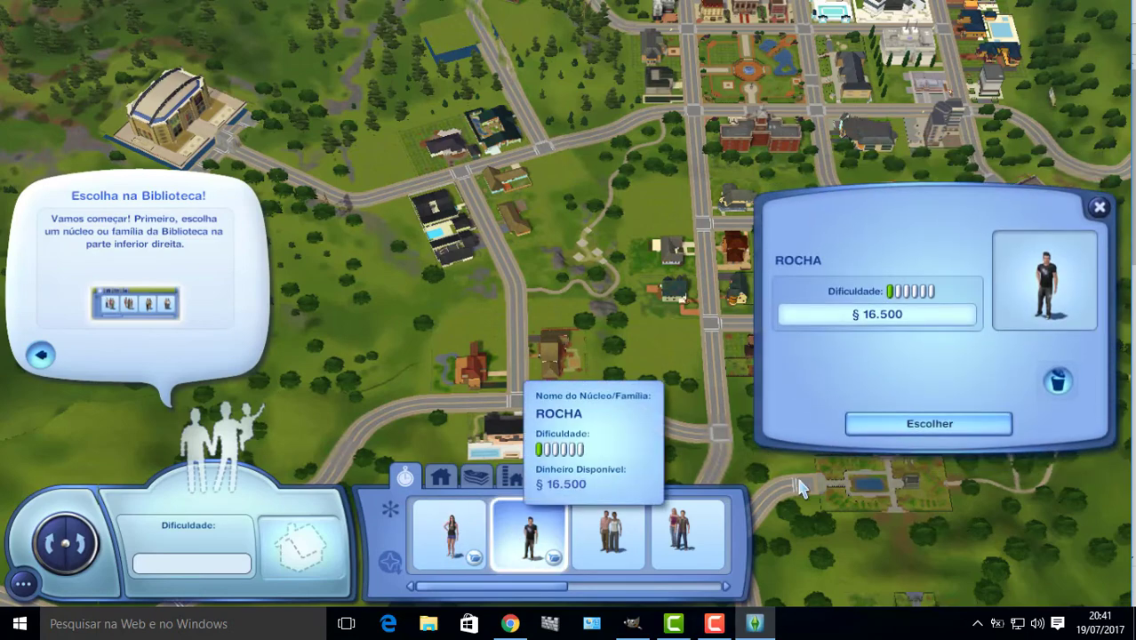
click(929, 423)
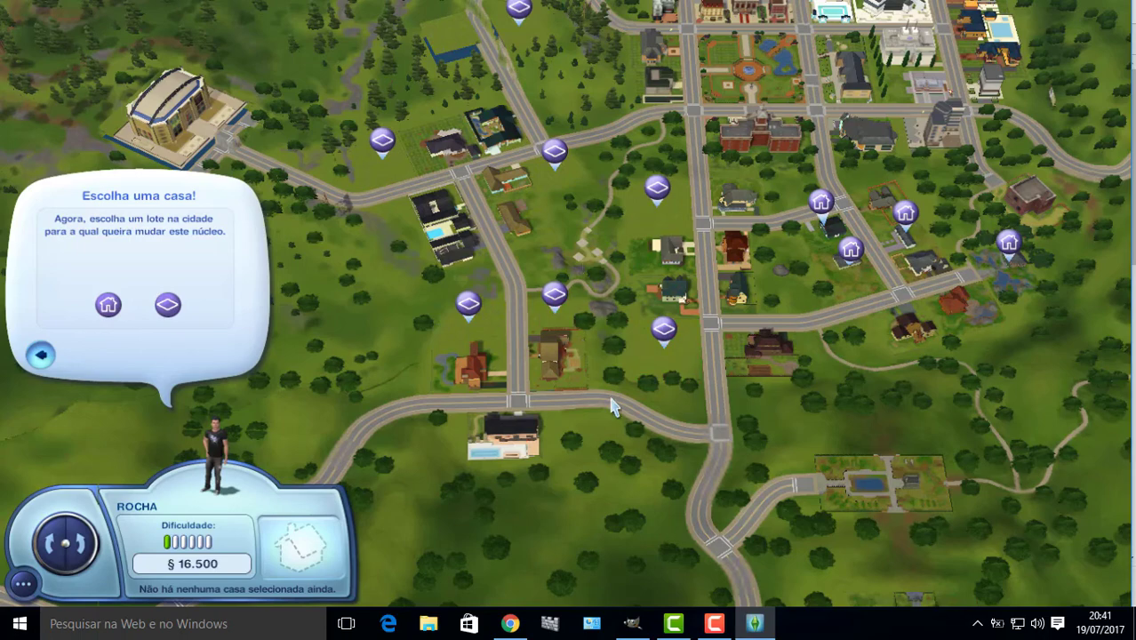
- Assign the household to the small vacant house on the side street southeast of the central park and start playing
click(820, 233)
click(808, 339)
click(1013, 402)
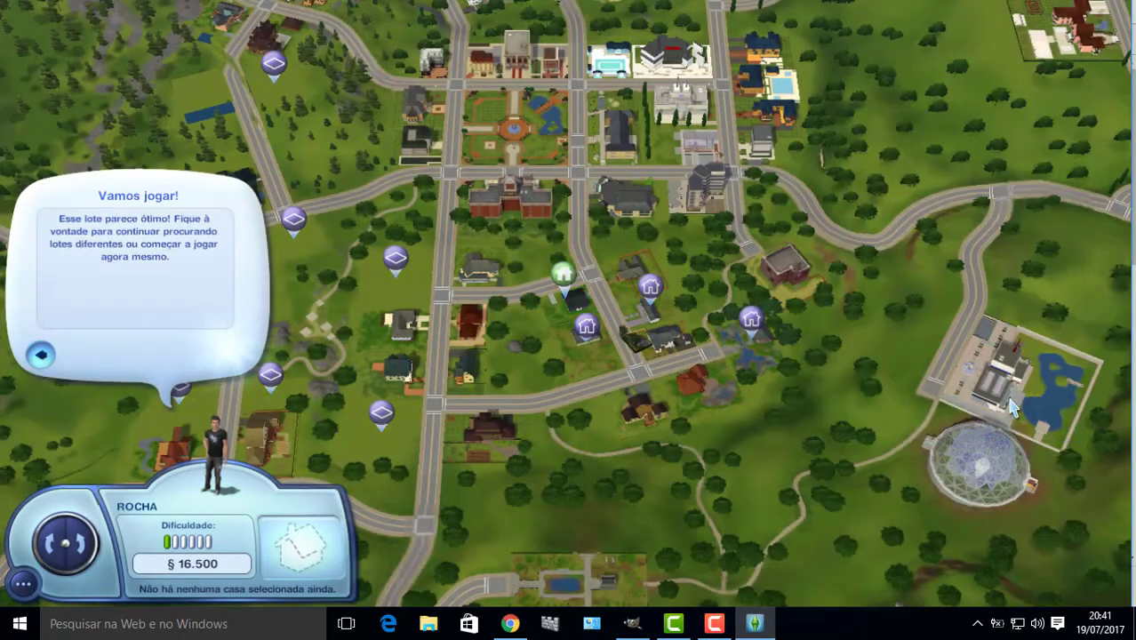
click(234, 353)
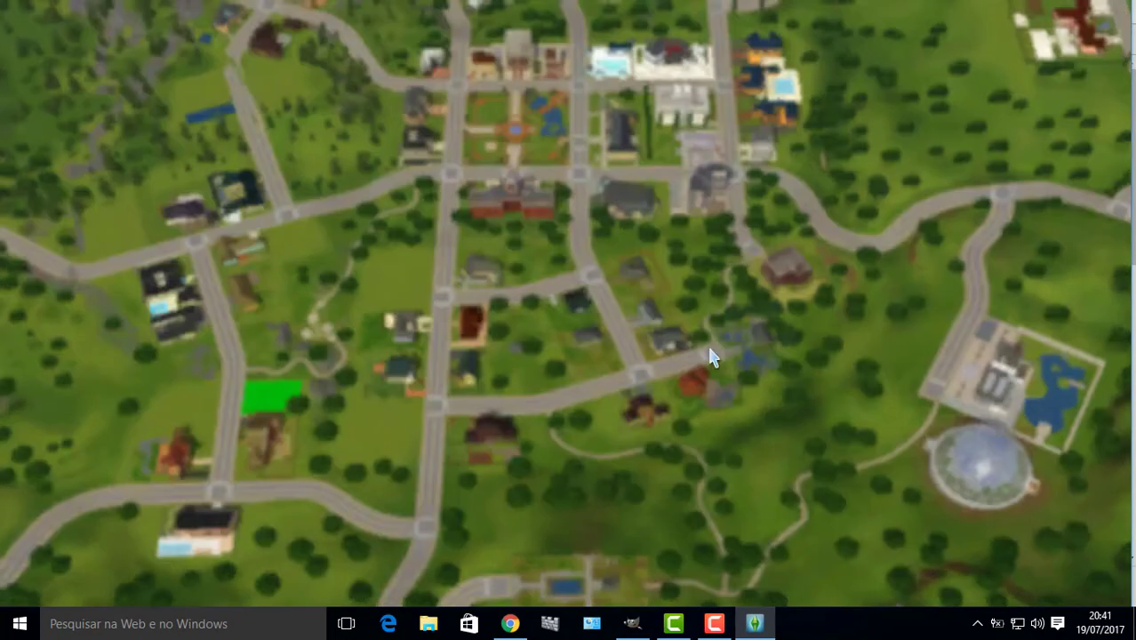